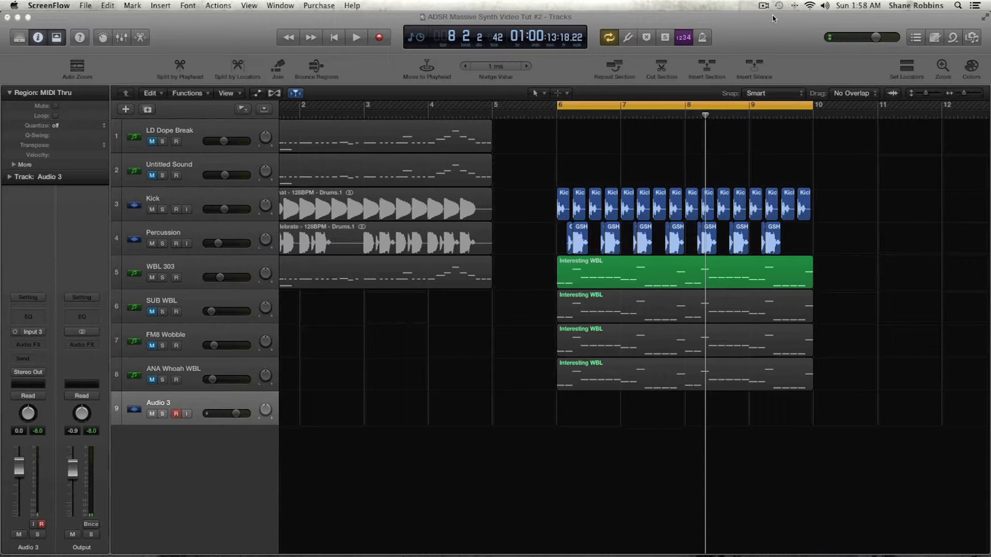
- Bypass the insert effects and the Bus 3 and Bus 4 sends on the WBL 303 track, and audition its region in solo
{"action": "left_click", "coordinate": [256, 40]}
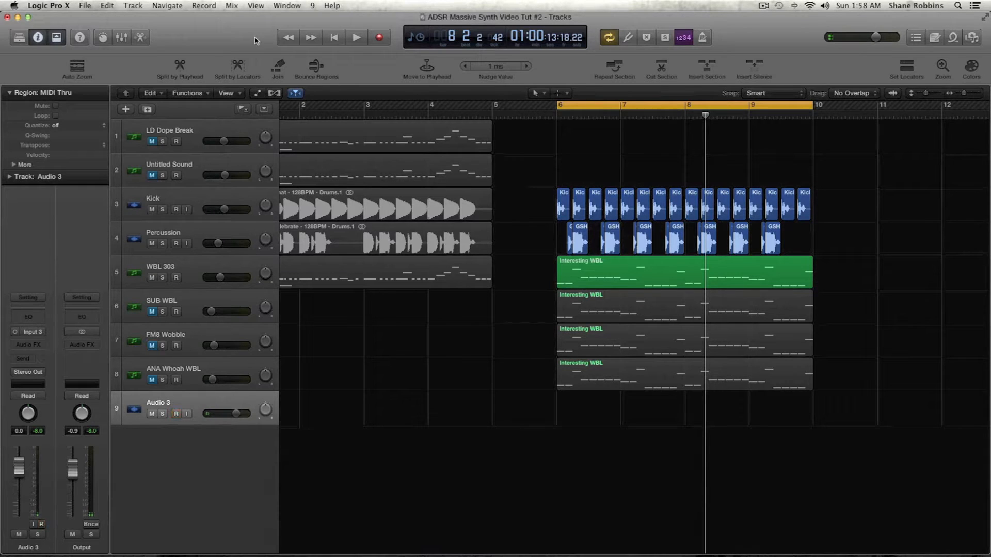
{"action": "left_click", "coordinate": [247, 265]}
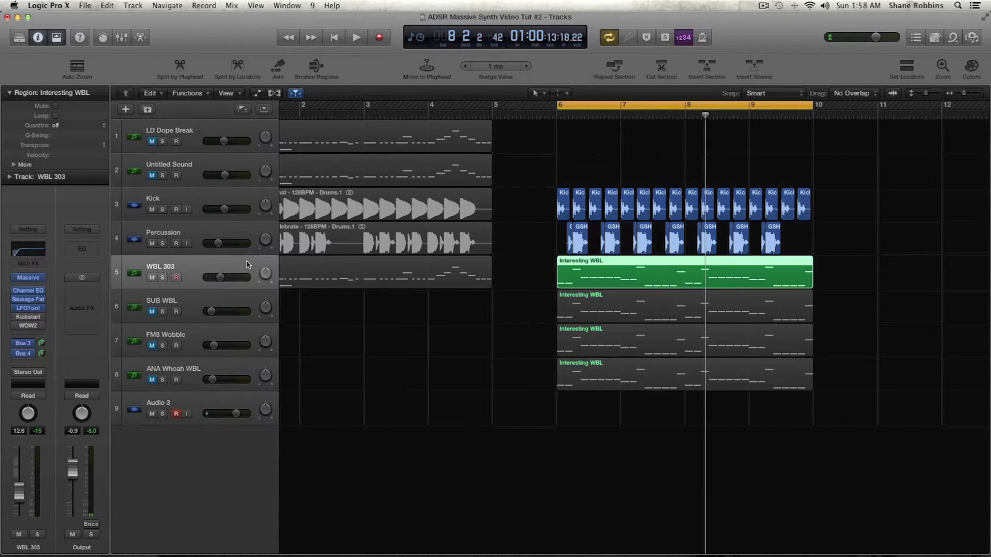
{"action": "key", "text": "ctrl+s"}
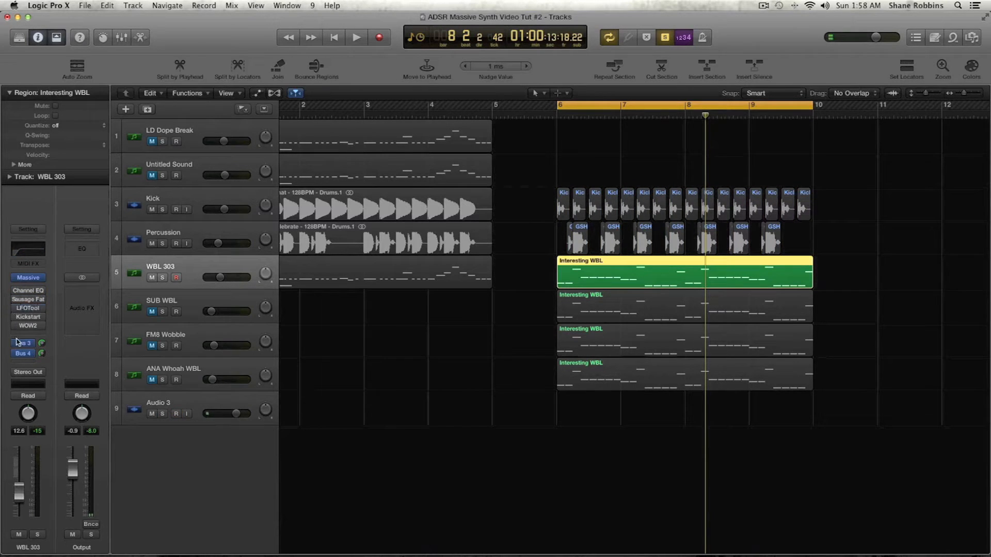
{"action": "left_click", "coordinate": [21, 343]}
{"action": "left_click", "coordinate": [16, 354]}
{"action": "key", "text": "space"}
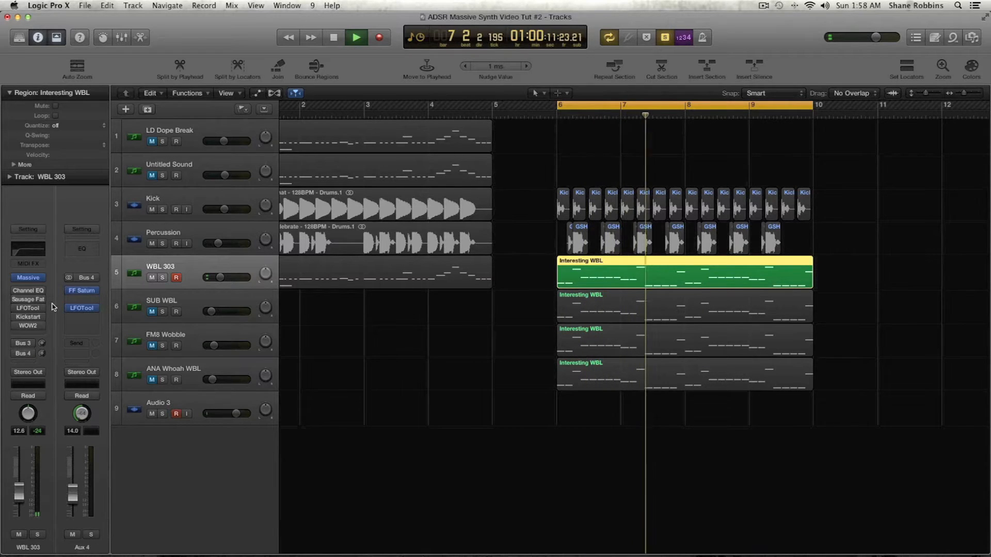
{"action": "key", "text": "space"}
- Turn off solo and play the dry WBL 303 sound together with the kick and percussion
{"action": "key", "text": "ctrl+s"}
{"action": "key", "text": "space"}
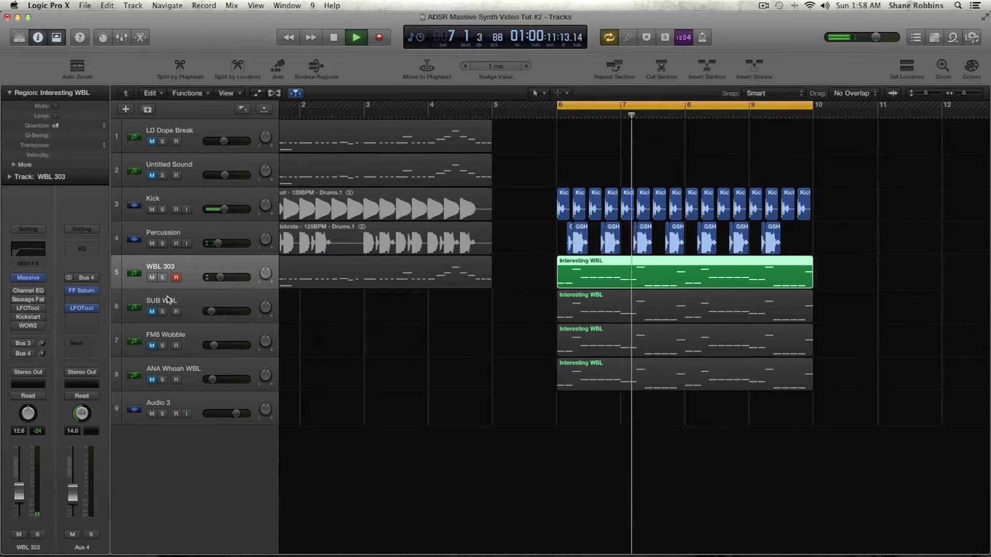
{"action": "key", "text": "space"}
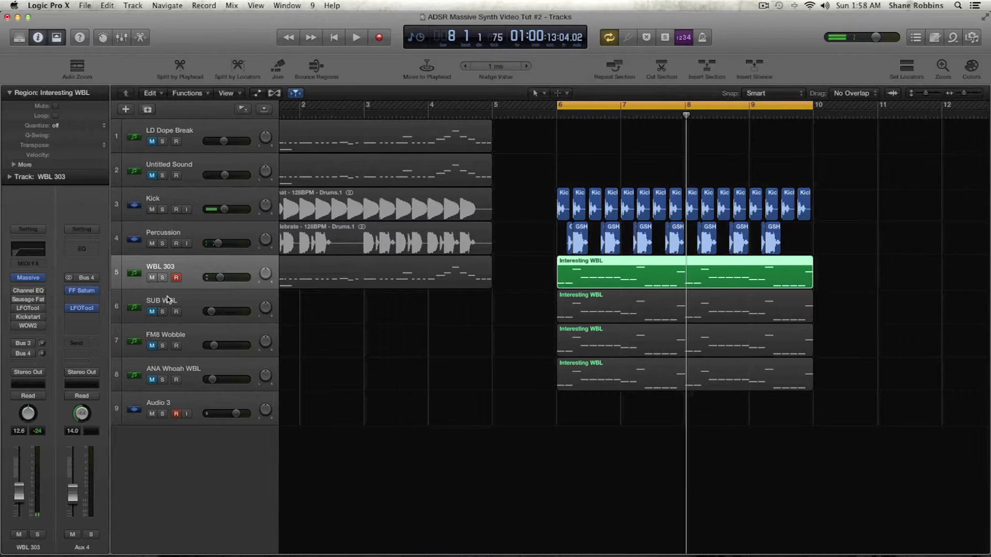
- Re-enable Channel EQ, Sausage Fattener, LFOTool, WOW2 and the Bus 3 and Bus 4 sends on WBL 303, and play the loop
{"action": "left_click", "coordinate": [14, 297]}
{"action": "left_click", "coordinate": [15, 299]}
{"action": "left_click", "coordinate": [15, 300]}
{"action": "left_click", "coordinate": [15, 309]}
{"action": "left_click", "coordinate": [15, 326]}
{"action": "left_click", "coordinate": [15, 343]}
{"action": "left_click", "coordinate": [15, 354]}
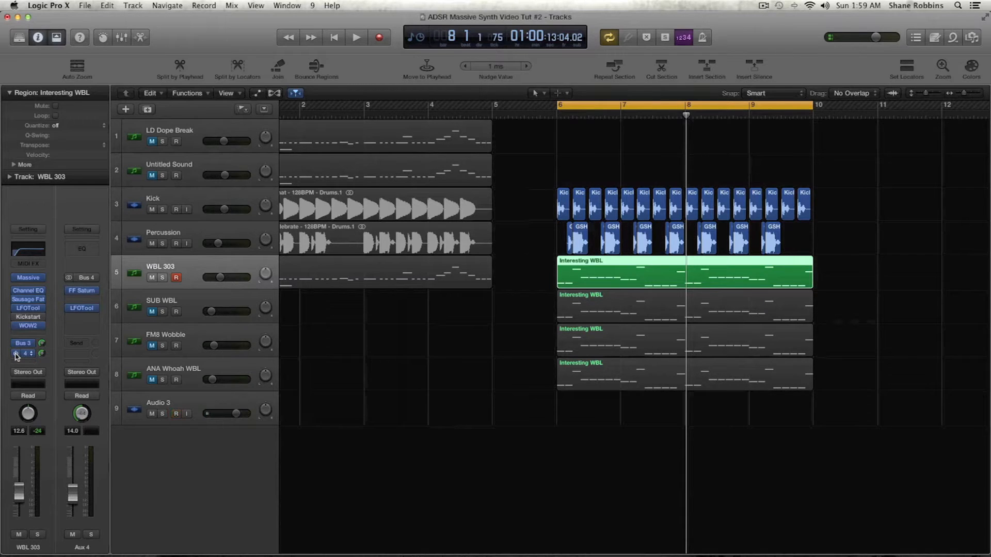
{"action": "key", "text": "space"}
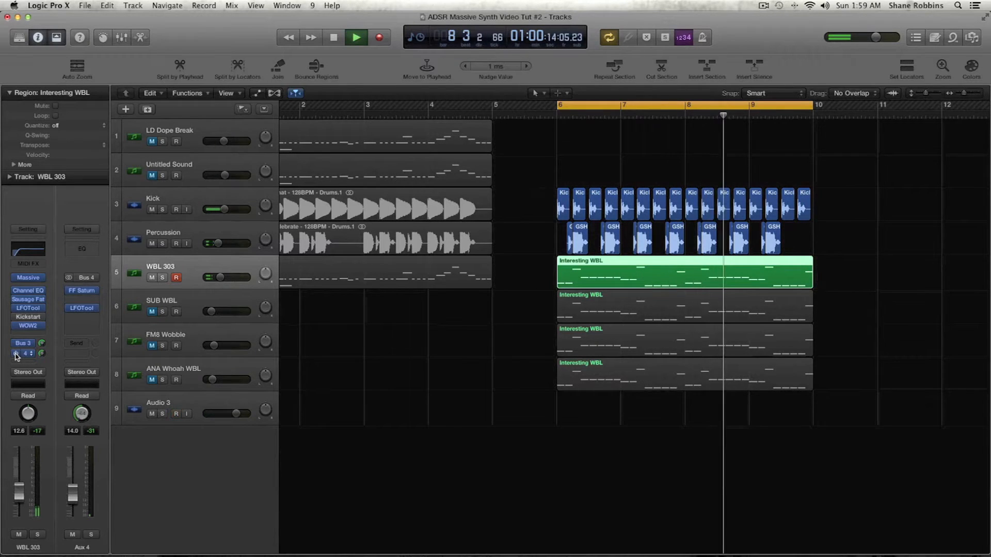
{"action": "key", "text": "space"}
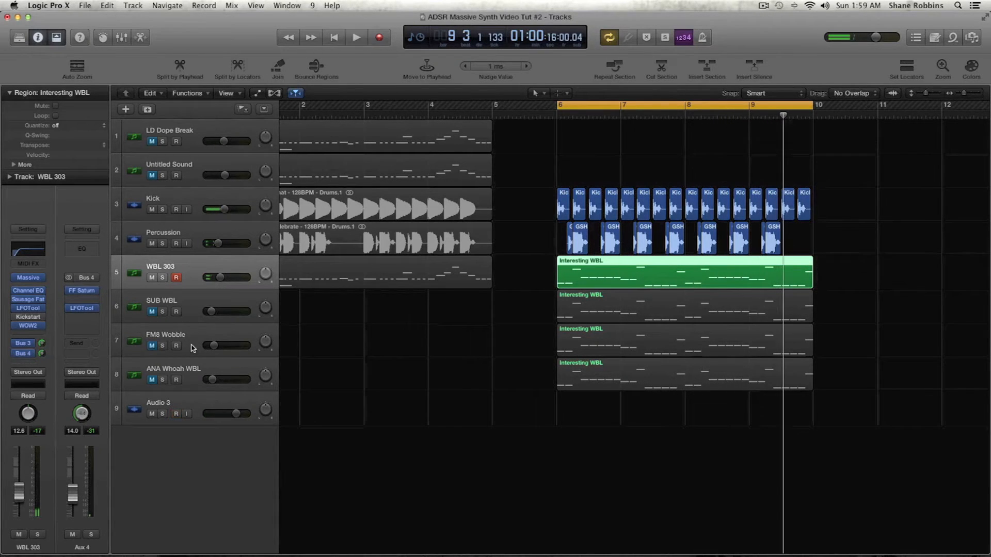
{"action": "left_click", "coordinate": [202, 306]}
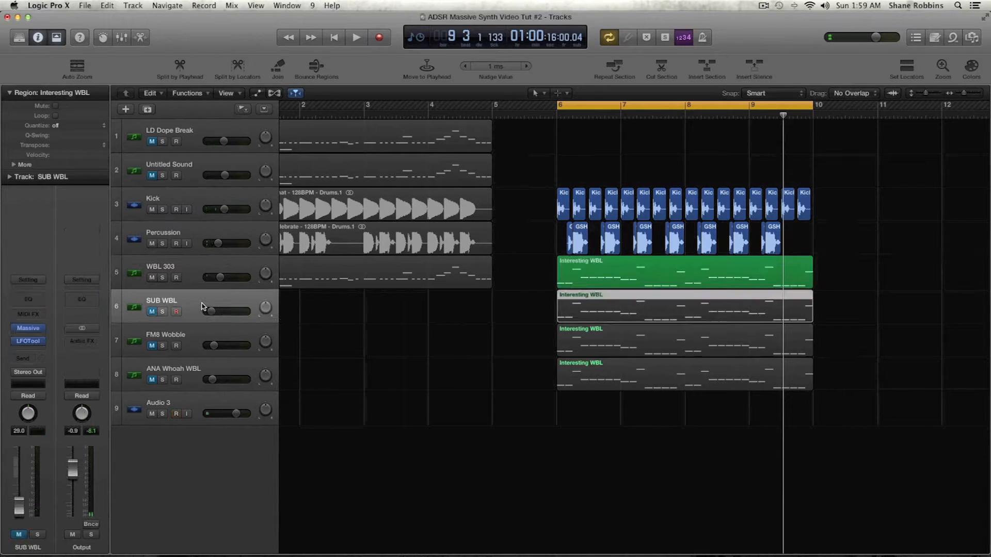
{"action": "left_click", "coordinate": [204, 333]}
{"action": "left_click", "coordinate": [198, 312]}
{"action": "left_click", "coordinate": [197, 285]}
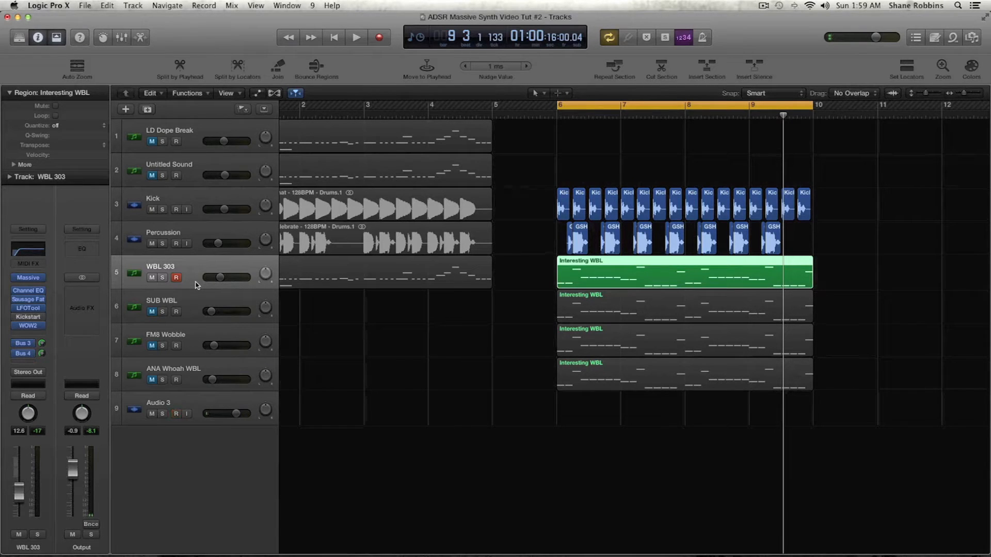
- Unmute the SUB WBL track
{"action": "left_click", "coordinate": [187, 308]}
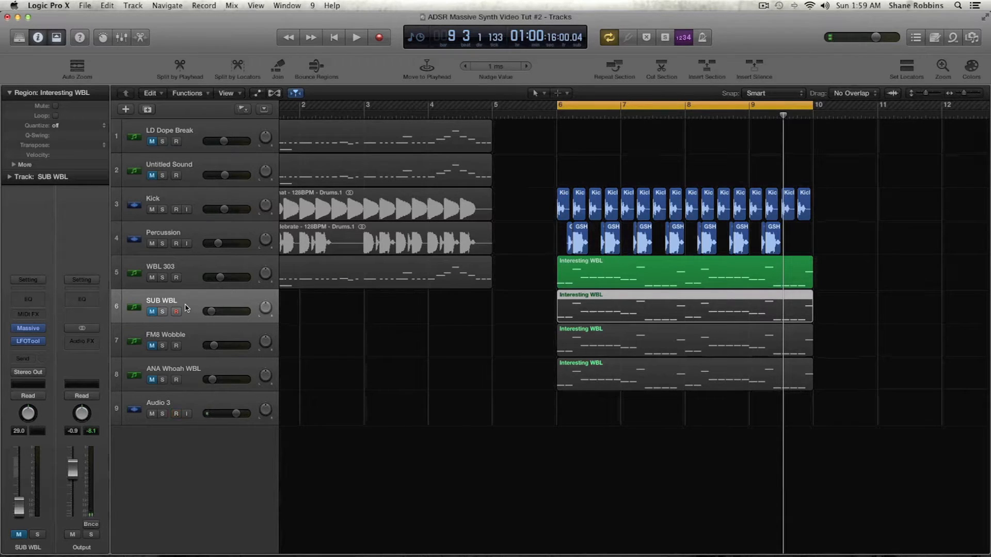
{"action": "left_click", "coordinate": [153, 311]}
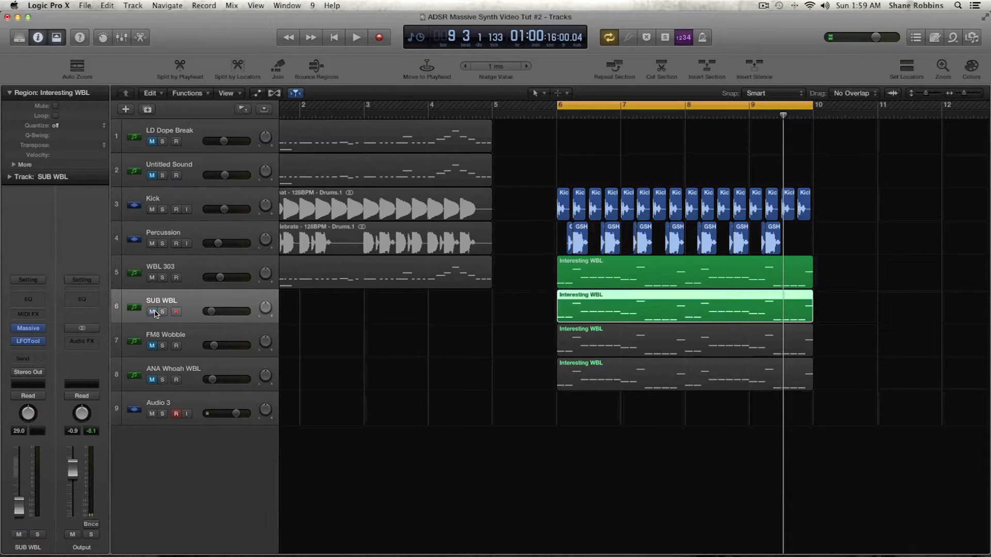
{"action": "left_click", "coordinate": [162, 311]}
{"action": "left_click", "coordinate": [162, 311]}
- Compare the Massive patches of the SUB WBL and WBL 303 tracks side by side, and close both plug-in windows
{"action": "left_click", "coordinate": [28, 330]}
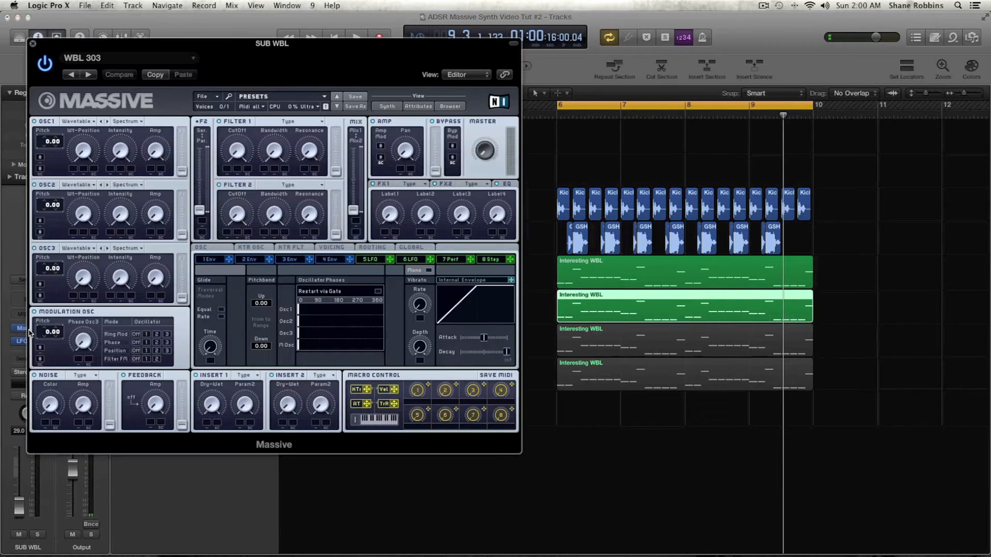
{"action": "left_click_drag", "start_coordinate": [79, 51], "coordinate": [300, 86]}
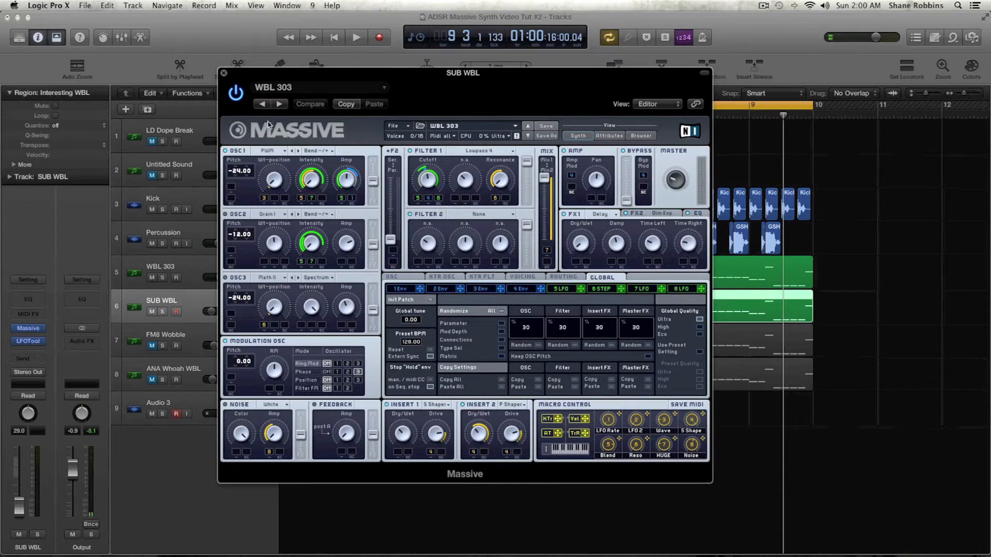
{"action": "left_click_drag", "start_coordinate": [248, 75], "coordinate": [576, 352]}
{"action": "left_click", "coordinate": [167, 273]}
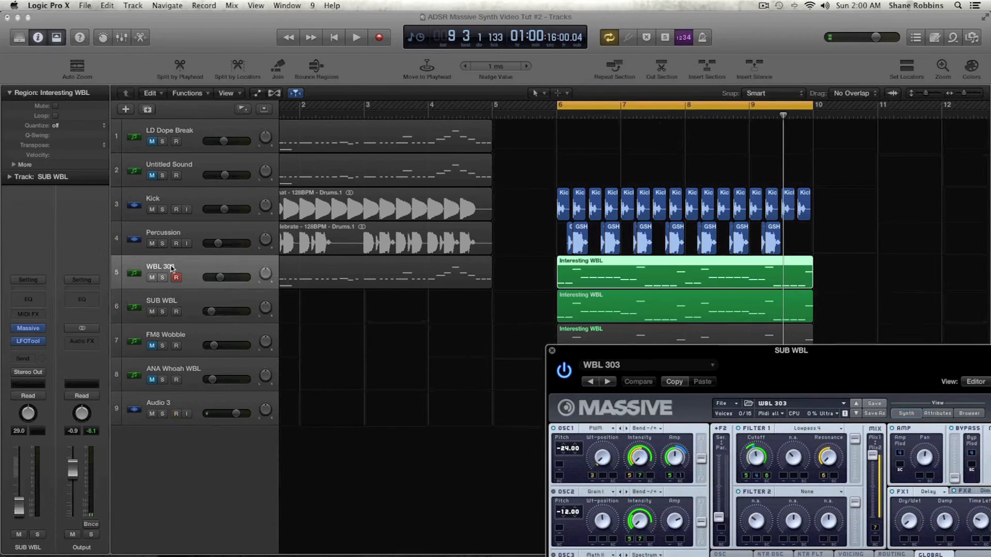
{"action": "left_click", "coordinate": [29, 280]}
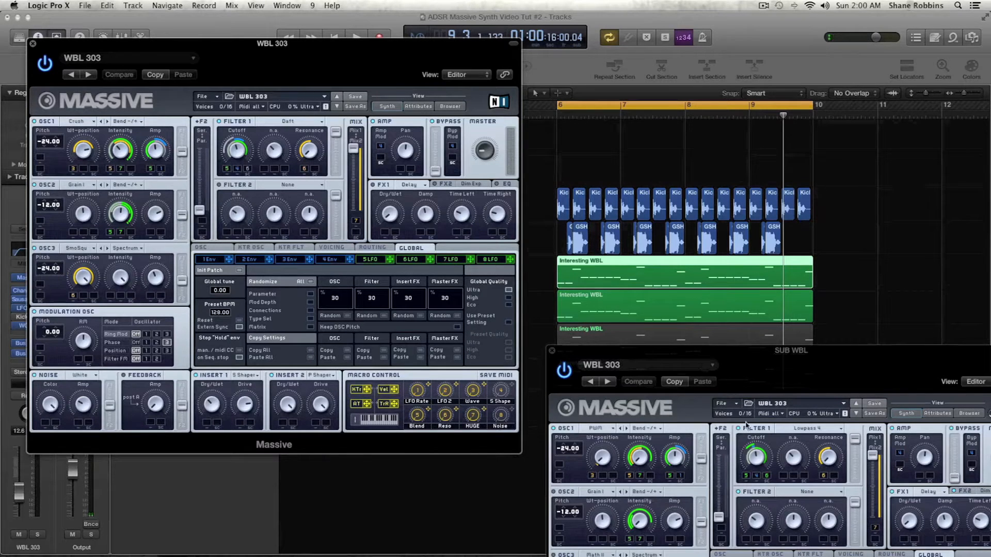
{"action": "left_click_drag", "start_coordinate": [707, 350], "coordinate": [644, 81]}
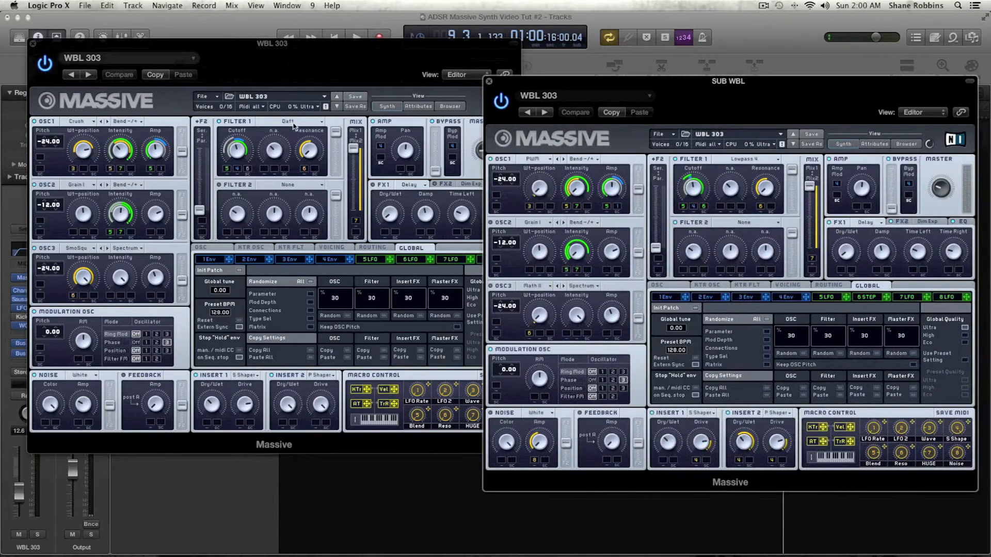
{"action": "left_click", "coordinate": [488, 81]}
{"action": "left_click", "coordinate": [33, 45]}
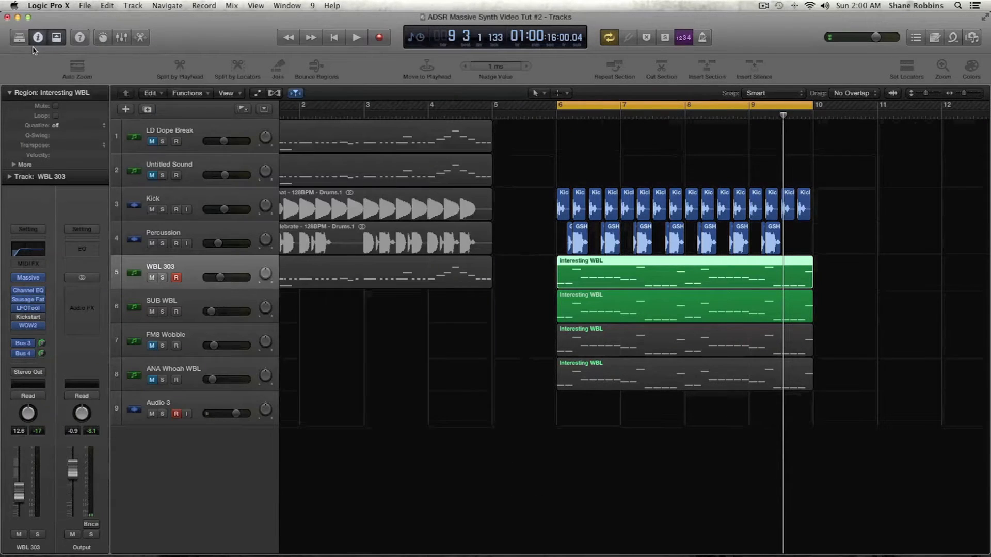
- Audition the SUB WBL region on its own in solo, and turn solo off
{"action": "left_click", "coordinate": [209, 301]}
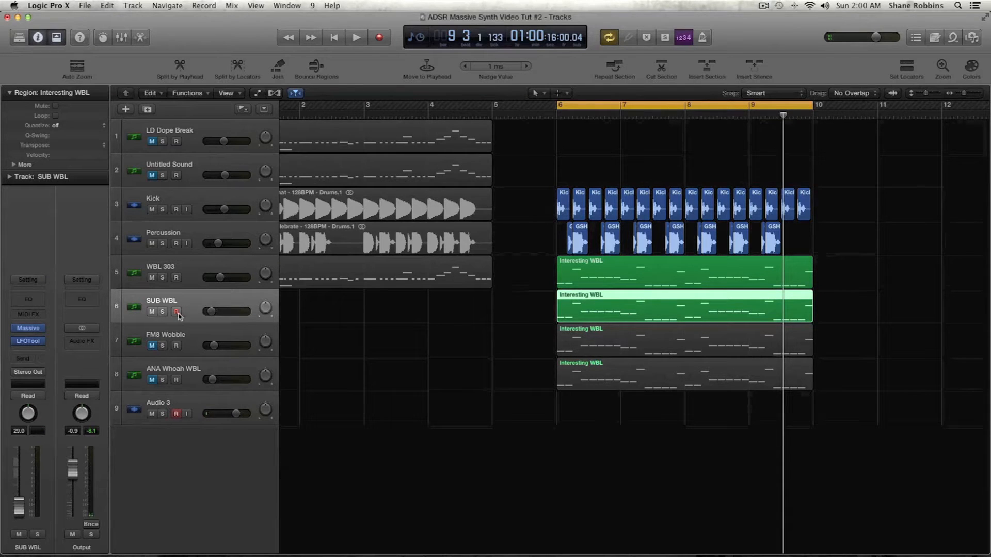
{"action": "key", "text": "ctrl+s"}
{"action": "key", "text": "space"}
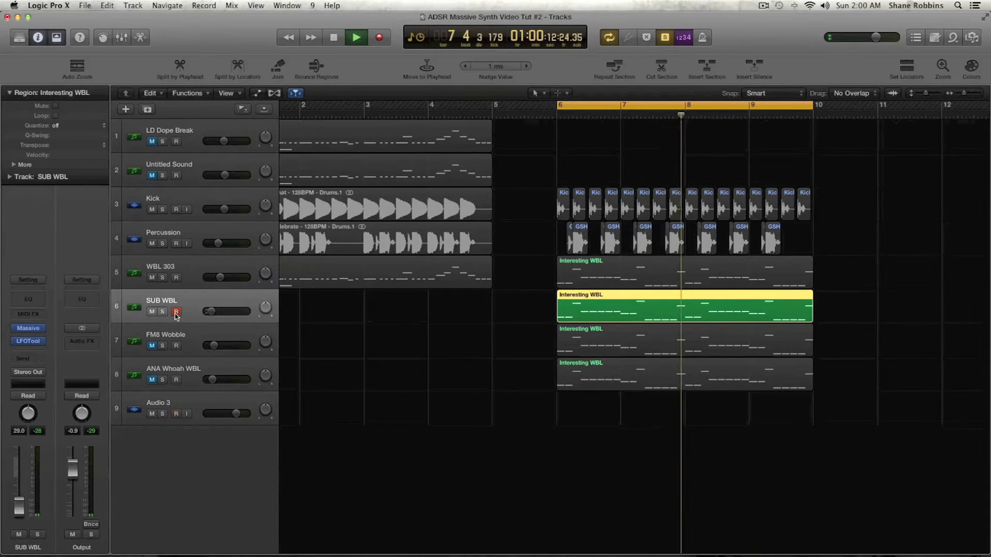
{"action": "key", "text": "space"}
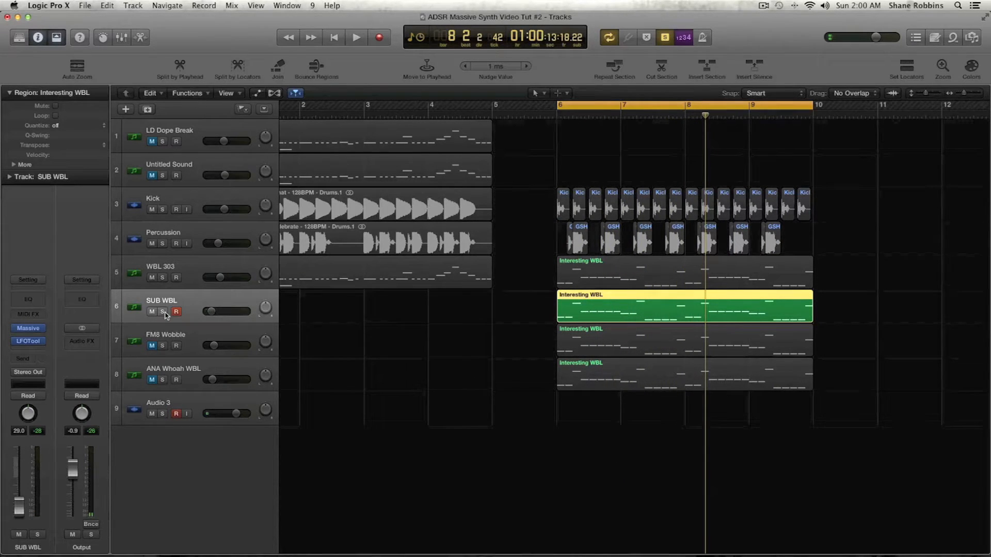
{"action": "key", "text": "shift+l"}
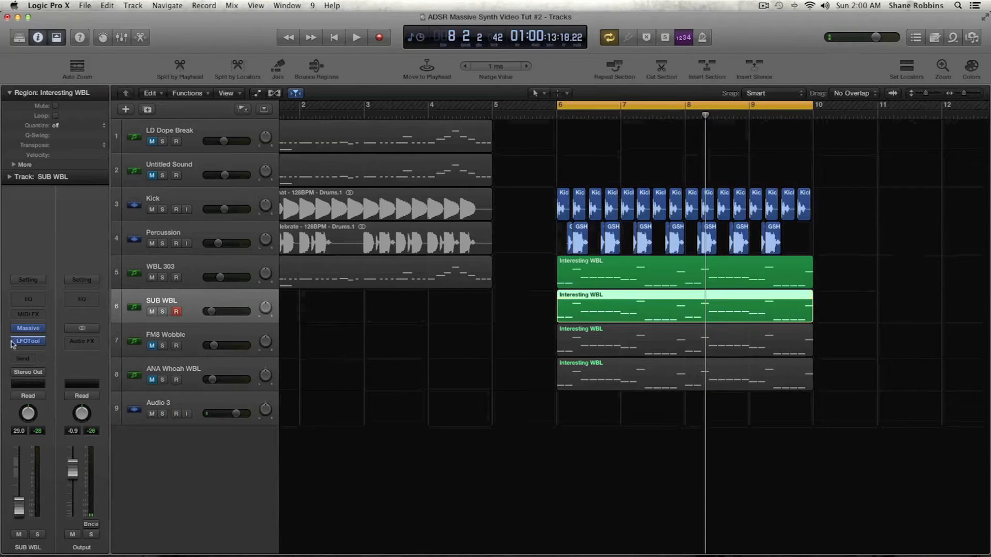
- Play the WBL 303 and SUB WBL regions together in solo, bypass WOW2 on WBL 303, and turn solo off
{"action": "mouse_move", "coordinate": [28, 345]}
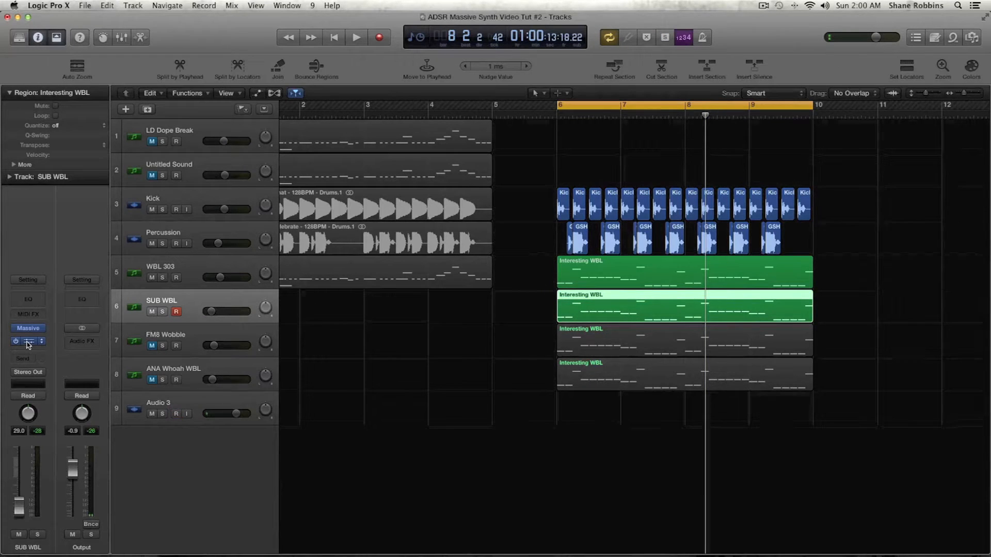
{"action": "left_click", "coordinate": [179, 264]}
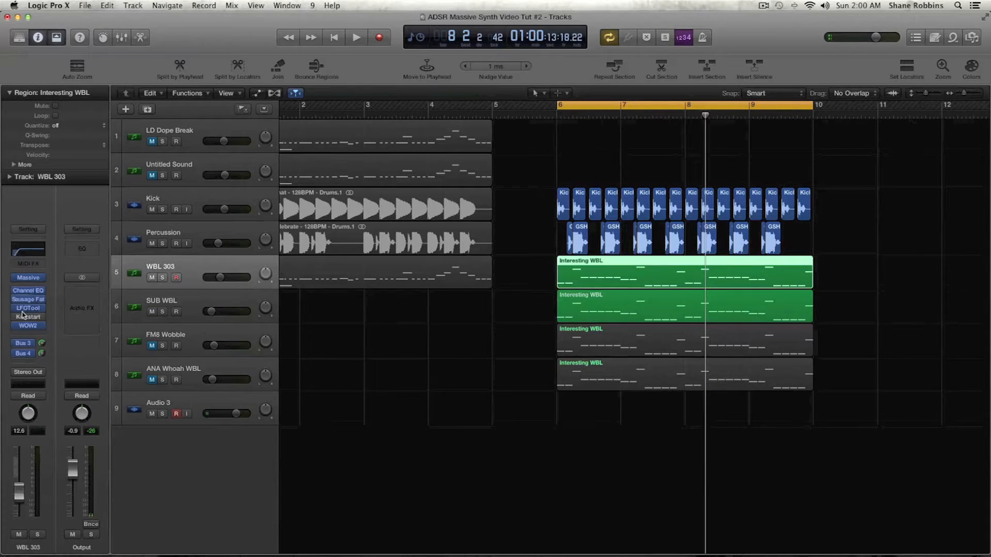
{"action": "key", "text": "ctrl+s"}
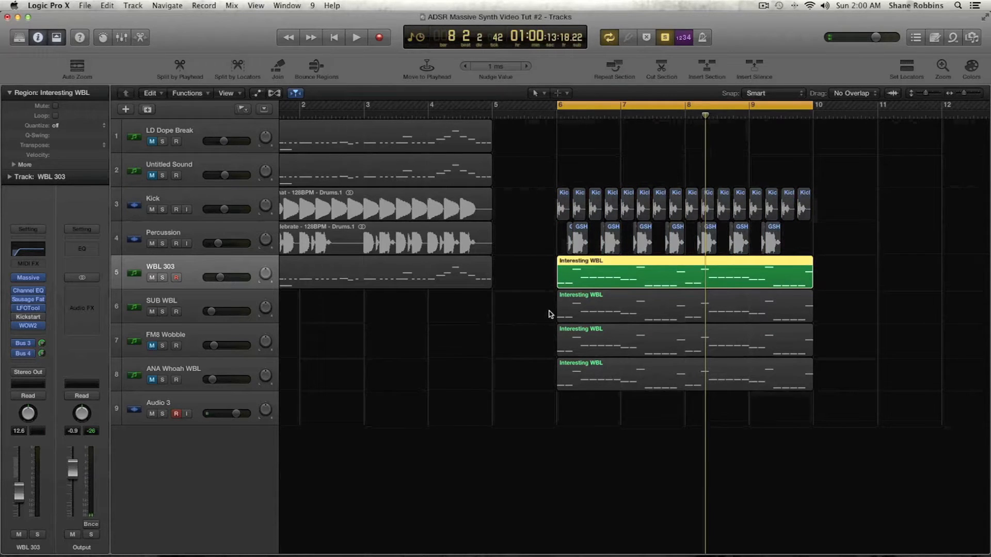
{"action": "left_click", "coordinate": [588, 309], "text": "shift"}
{"action": "key", "text": "space"}
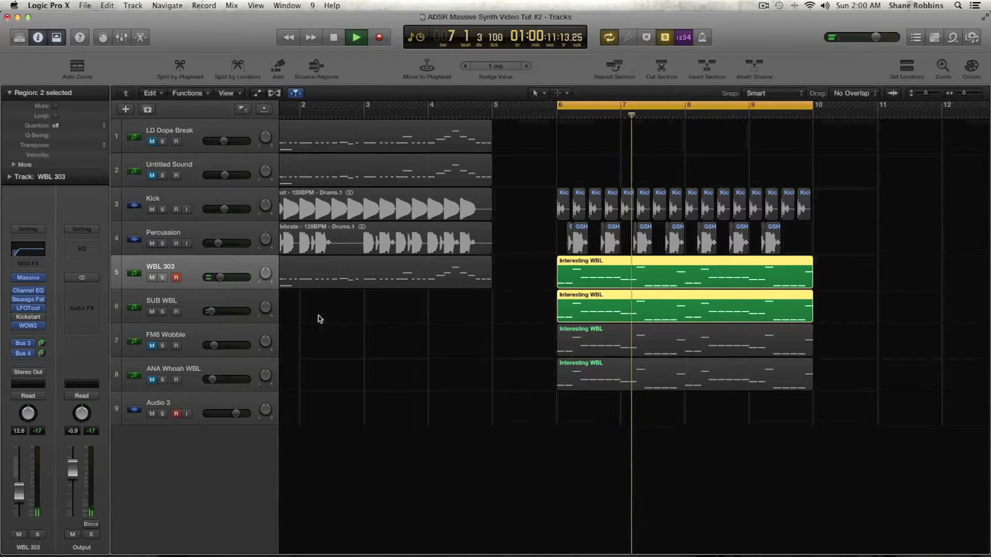
{"action": "left_click", "coordinate": [16, 327]}
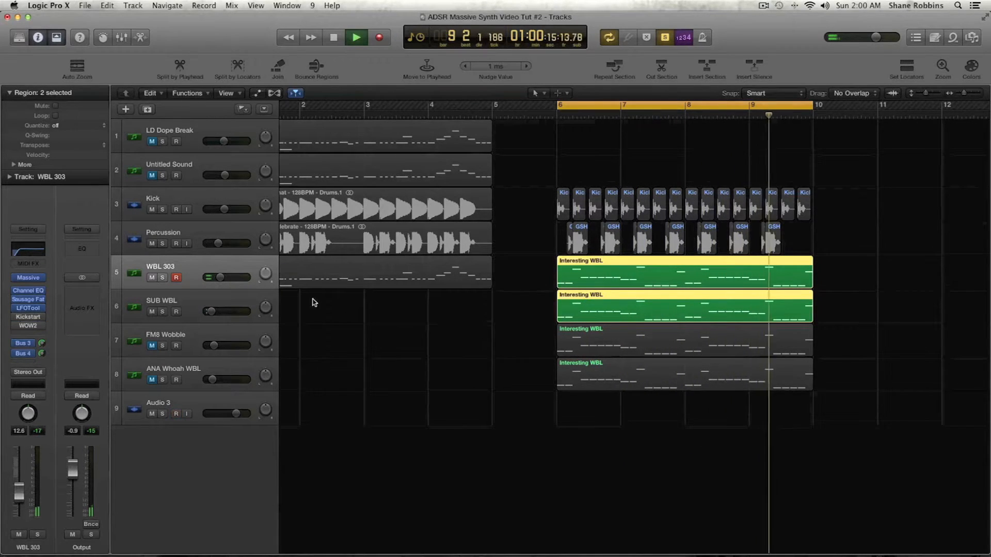
{"action": "key", "text": "space"}
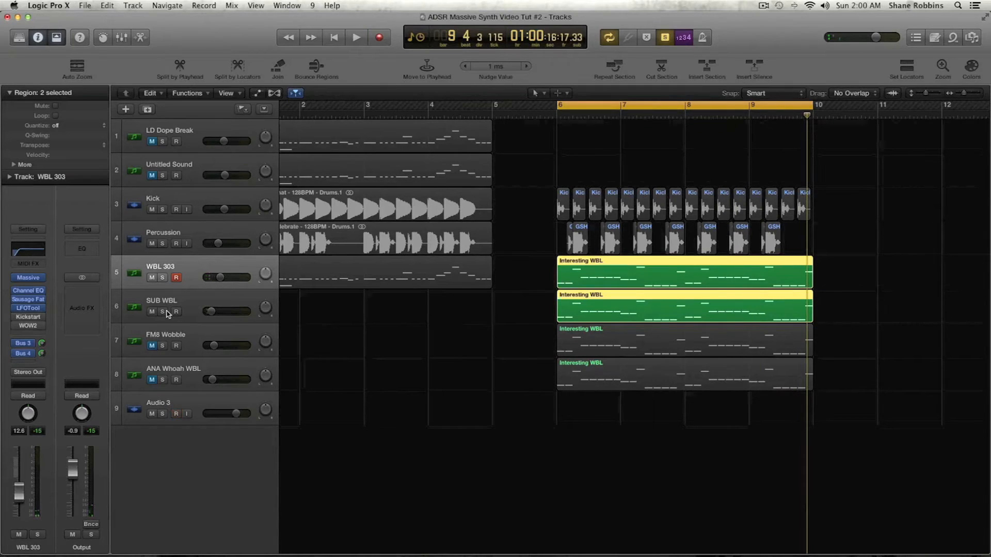
{"action": "key", "text": "ctrl+s"}
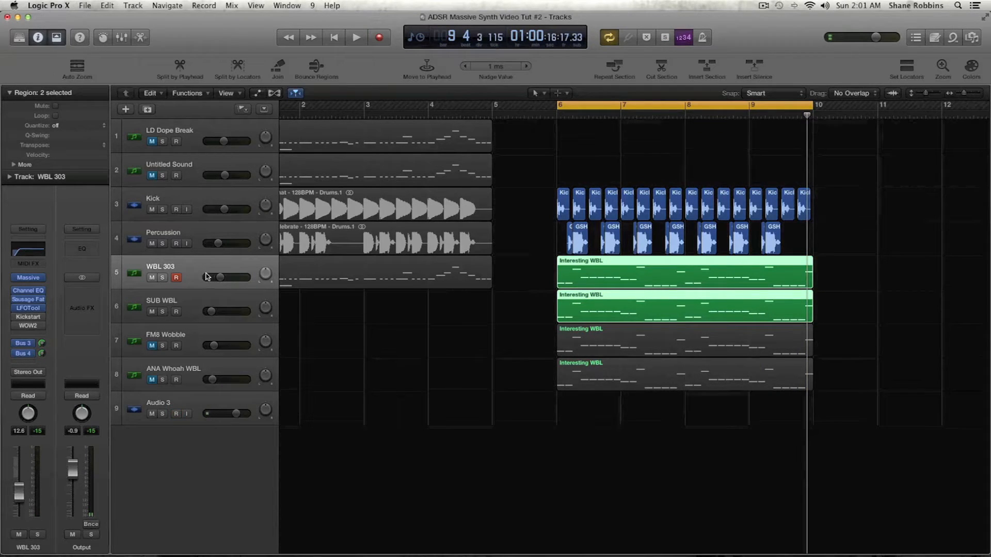
- Raise the SUB WBL track's volume to -17.6 dB while playing the full loop
{"action": "left_click", "coordinate": [205, 305]}
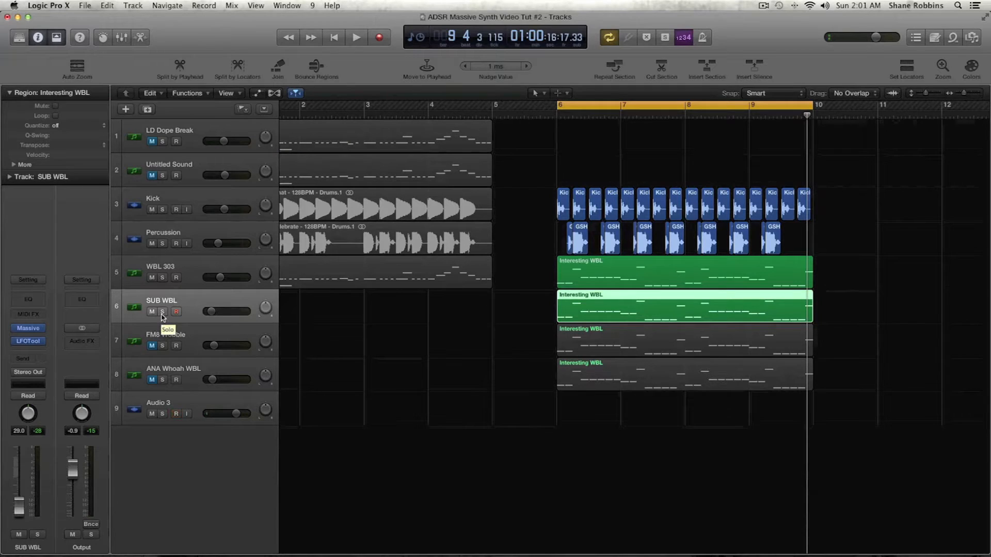
{"action": "key", "text": "space"}
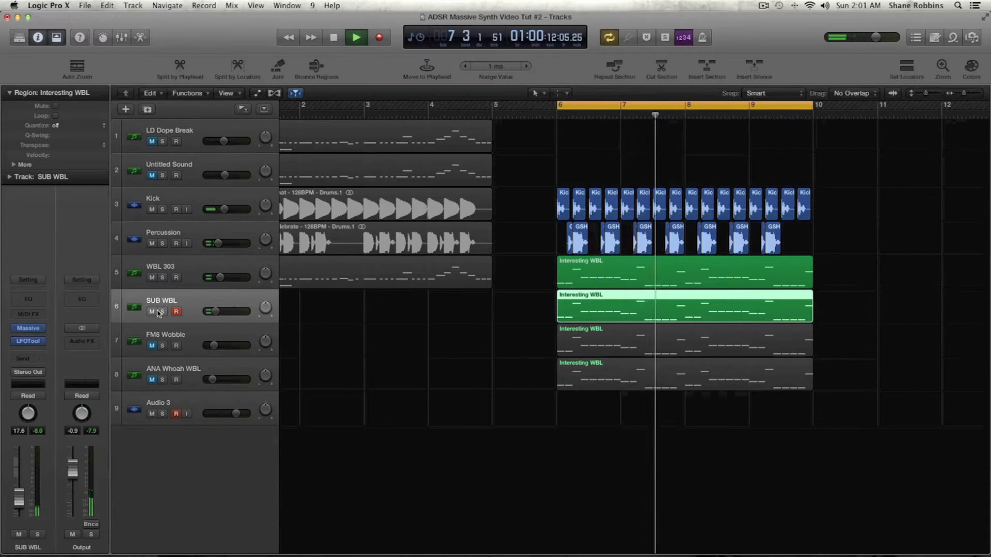
{"action": "key", "text": "space"}
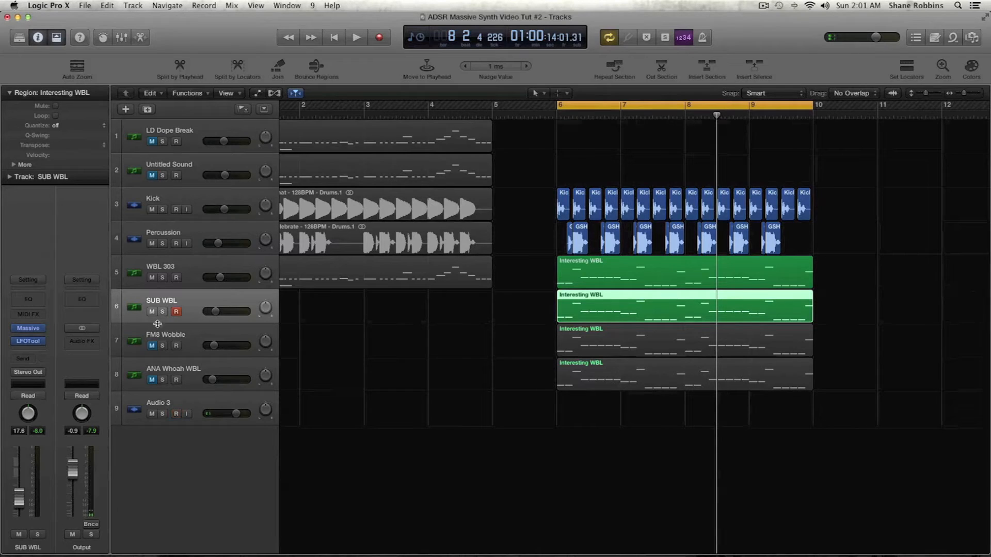
- Unmute the FM8 Wobble track
{"action": "left_click", "coordinate": [169, 336]}
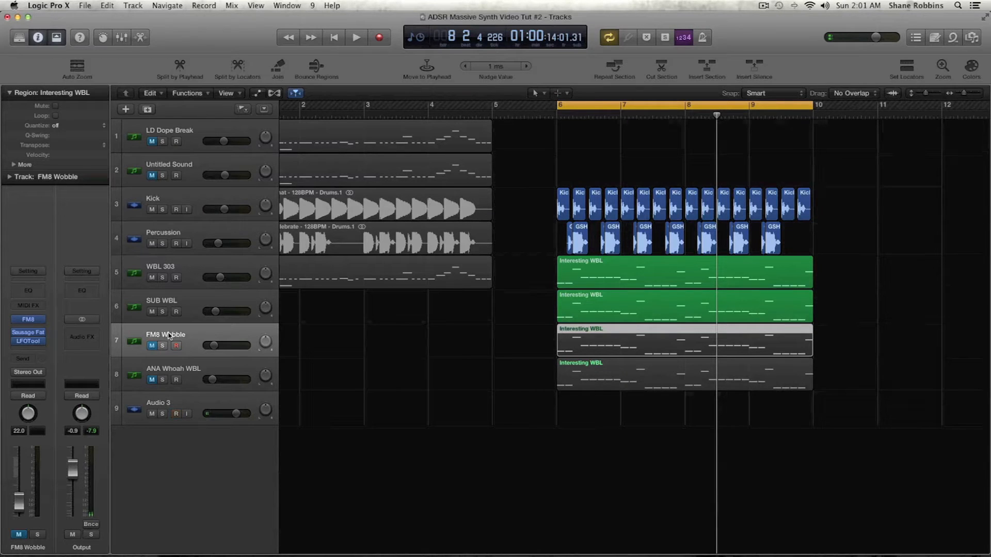
{"action": "left_click", "coordinate": [153, 347]}
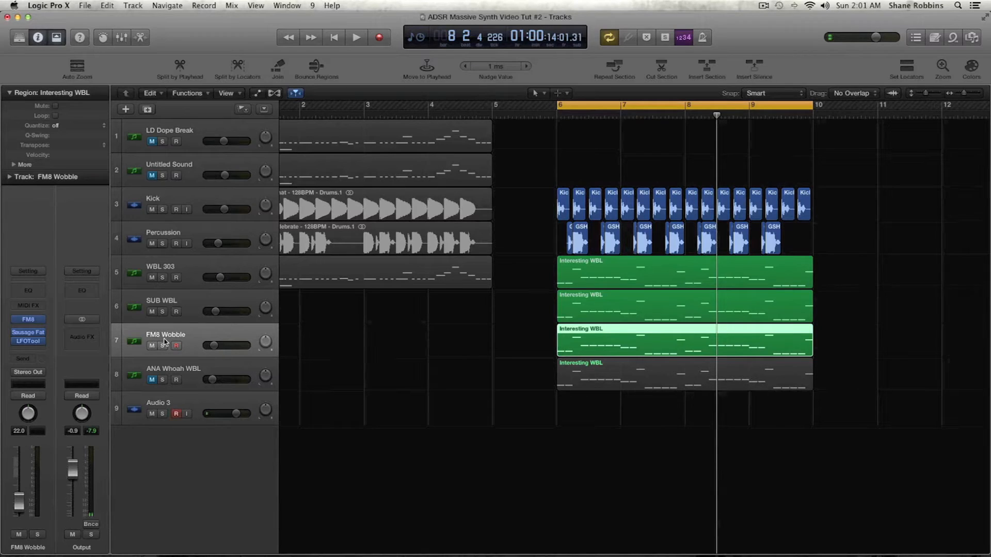
- Open the FM8 synth on the FM8 Wobble track, examine its envelope, operator and modulation matrix pages, and close it
{"action": "mouse_move", "coordinate": [20, 323]}
{"action": "left_click", "coordinate": [29, 321]}
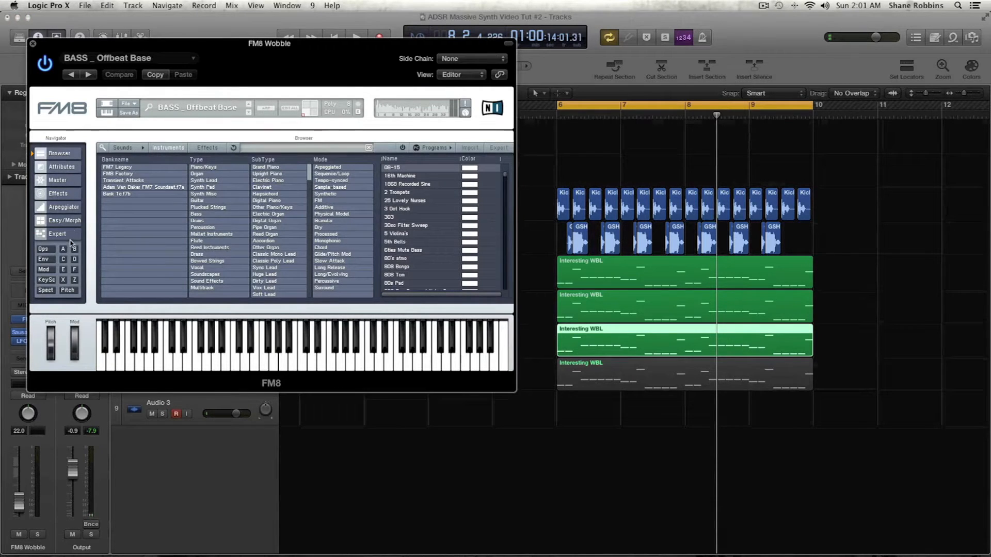
{"action": "left_click", "coordinate": [47, 260]}
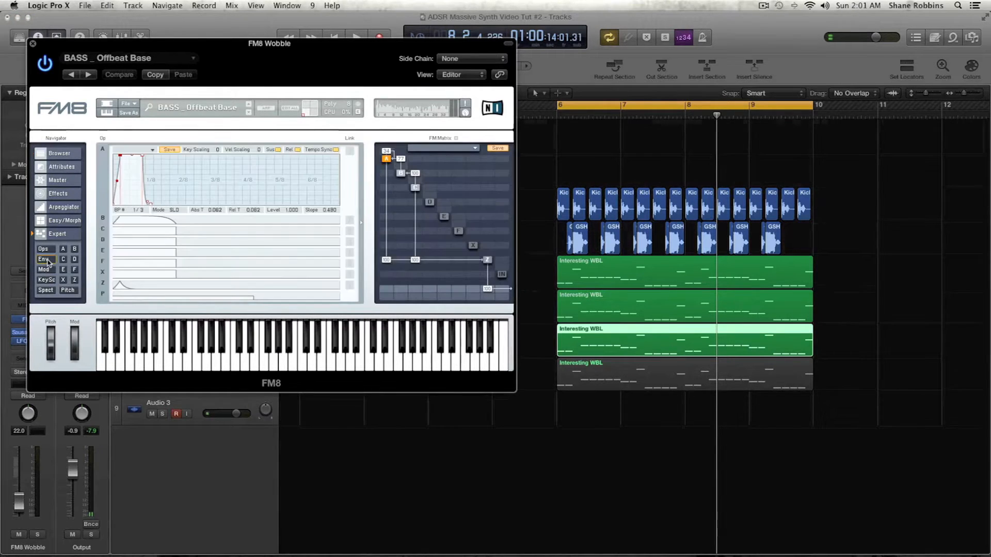
{"action": "left_click", "coordinate": [44, 249]}
{"action": "left_click", "coordinate": [44, 269]}
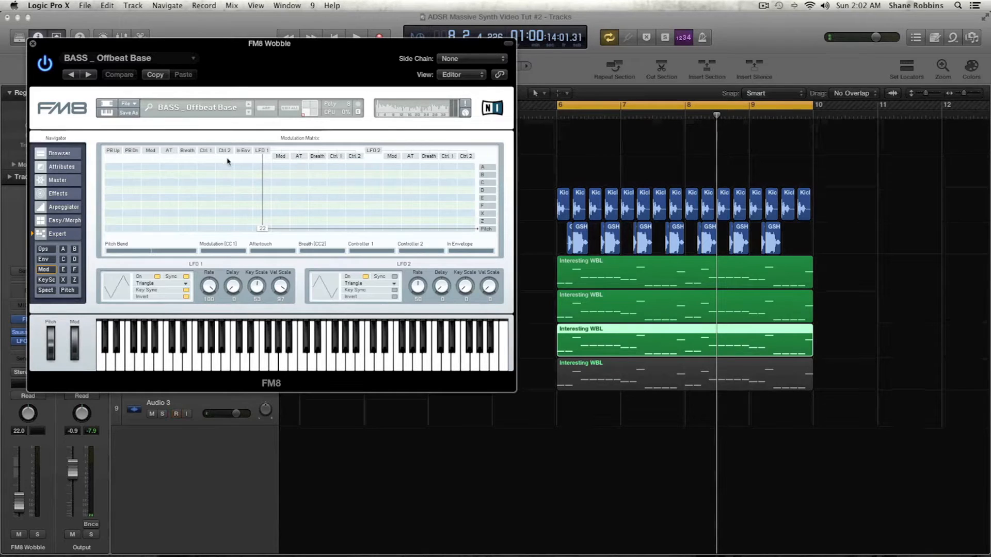
{"action": "left_click", "coordinate": [33, 44]}
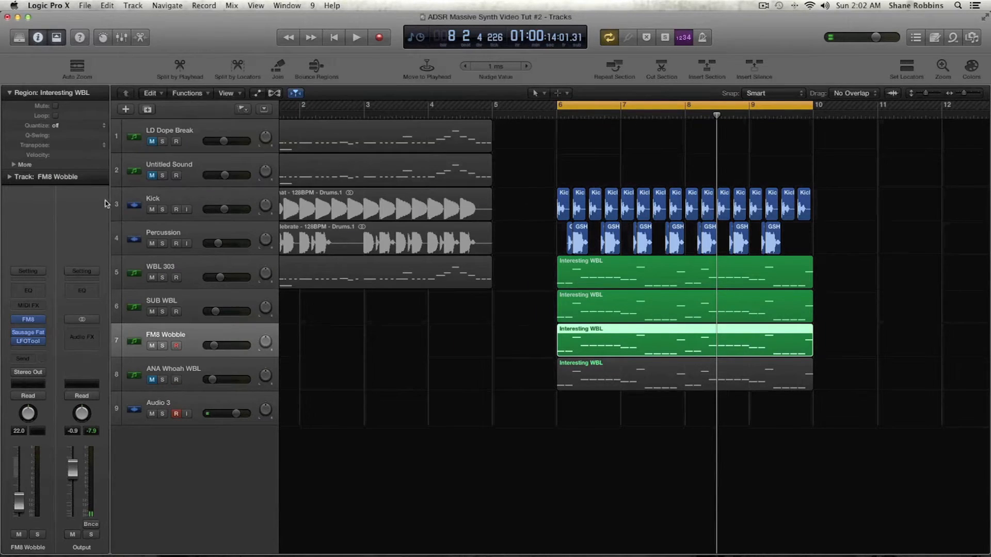
- Compare the effect chains on the FM8 Wobble, SUB WBL and WBL 303 channel strips, and reselect FM8 Wobble with solo off
{"action": "mouse_move", "coordinate": [30, 335]}
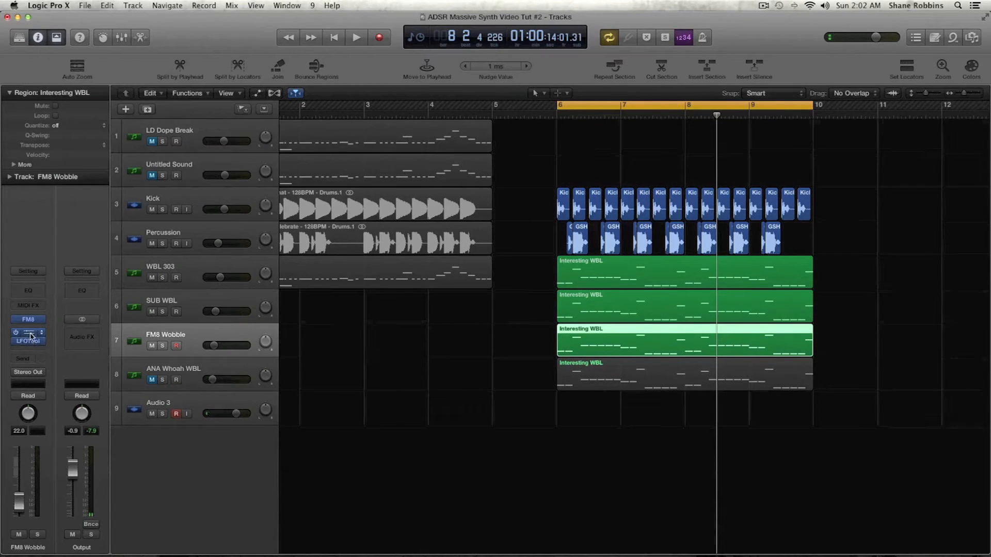
{"action": "left_click", "coordinate": [153, 305]}
{"action": "left_click", "coordinate": [157, 272]}
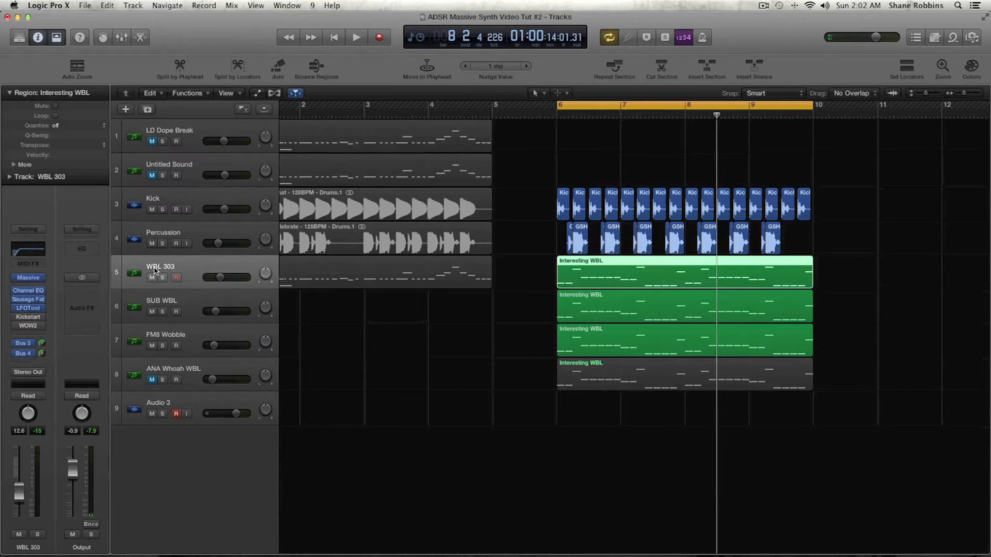
{"action": "left_click", "coordinate": [163, 300]}
{"action": "left_click", "coordinate": [161, 345]}
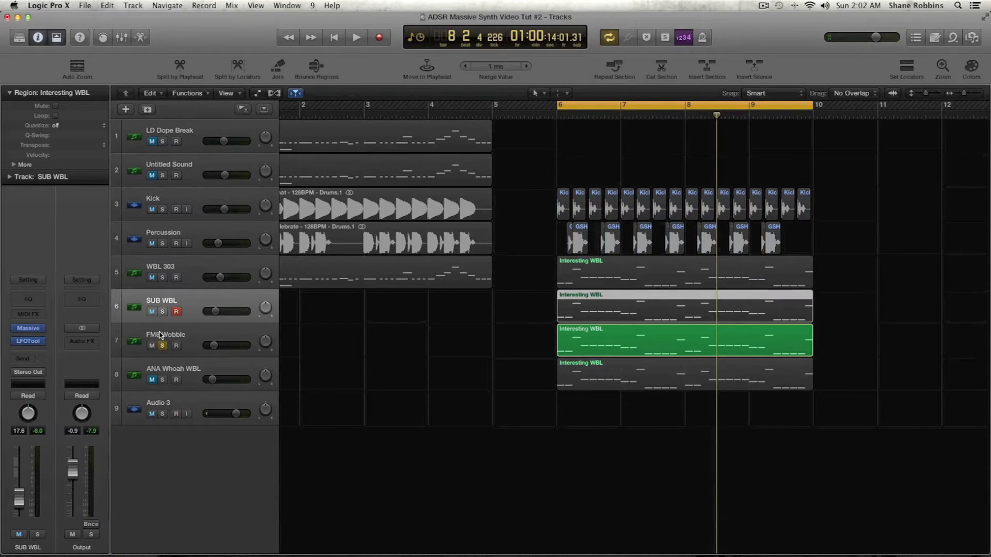
{"action": "left_click", "coordinate": [163, 345]}
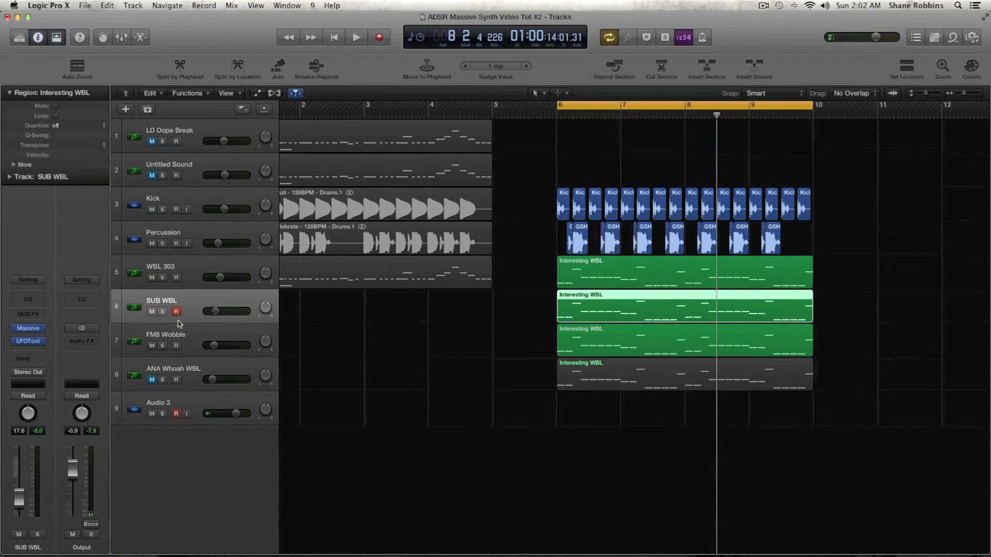
{"action": "left_click", "coordinate": [177, 329]}
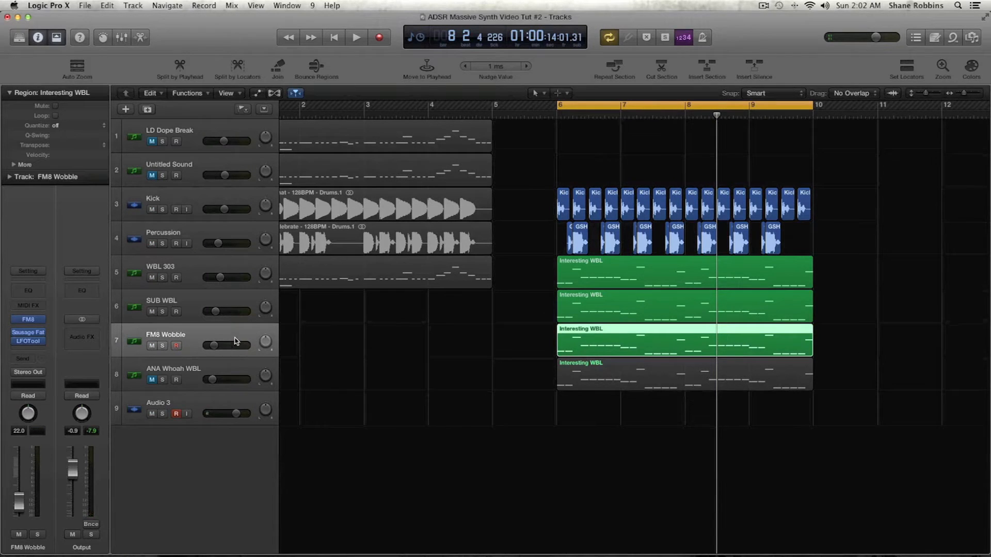
- Play the FM8 Wobble region in solo, set its track volume to -15.6 dB, and turn solo off
{"action": "key", "text": "ctrl+s"}
{"action": "key", "text": "space"}
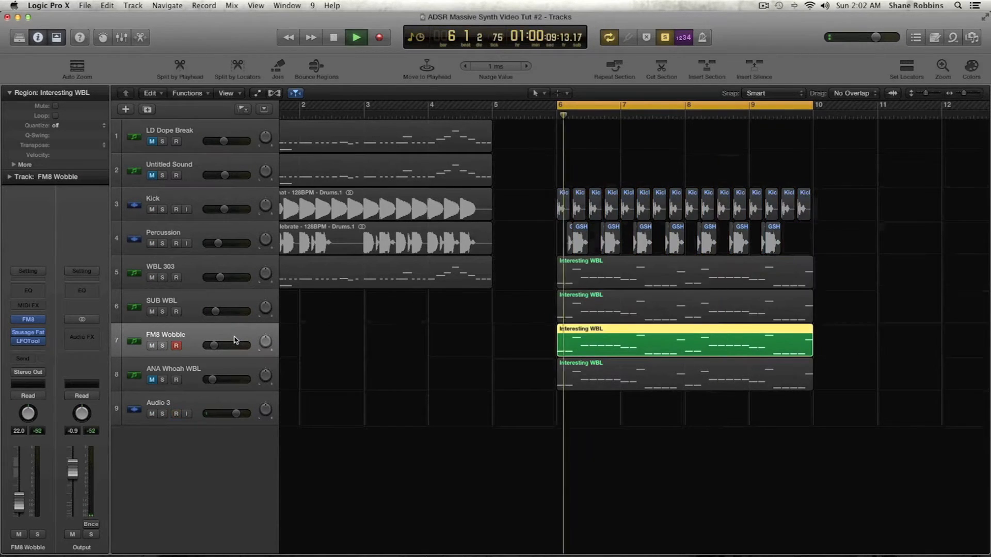
{"action": "left_click_drag", "start_coordinate": [24, 498], "coordinate": [26, 491]}
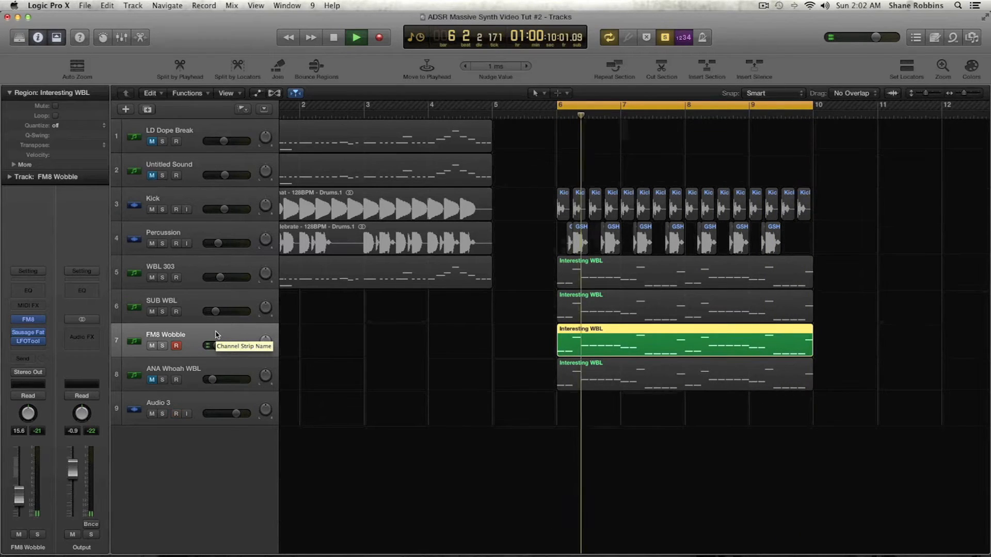
{"action": "key", "text": "space"}
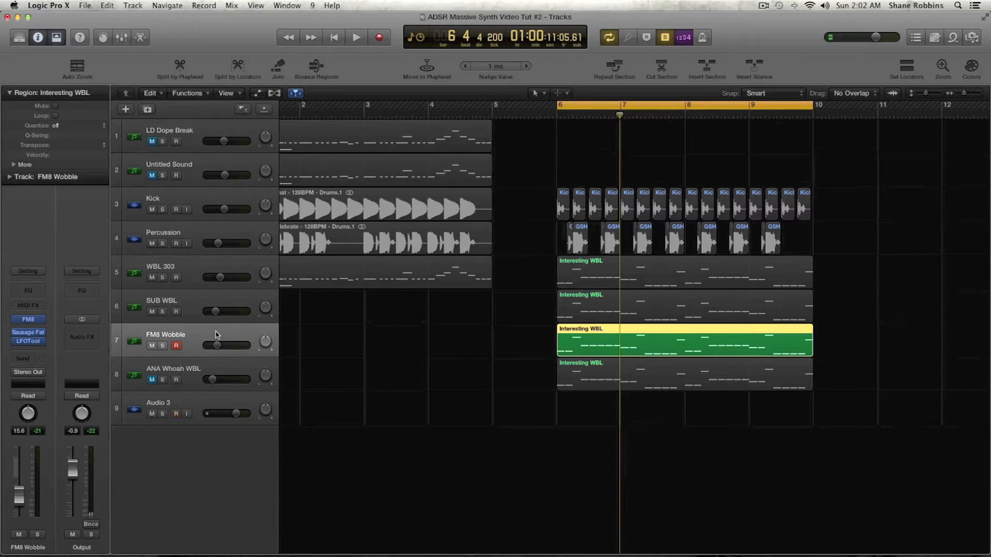
{"action": "key", "text": "ctrl+s"}
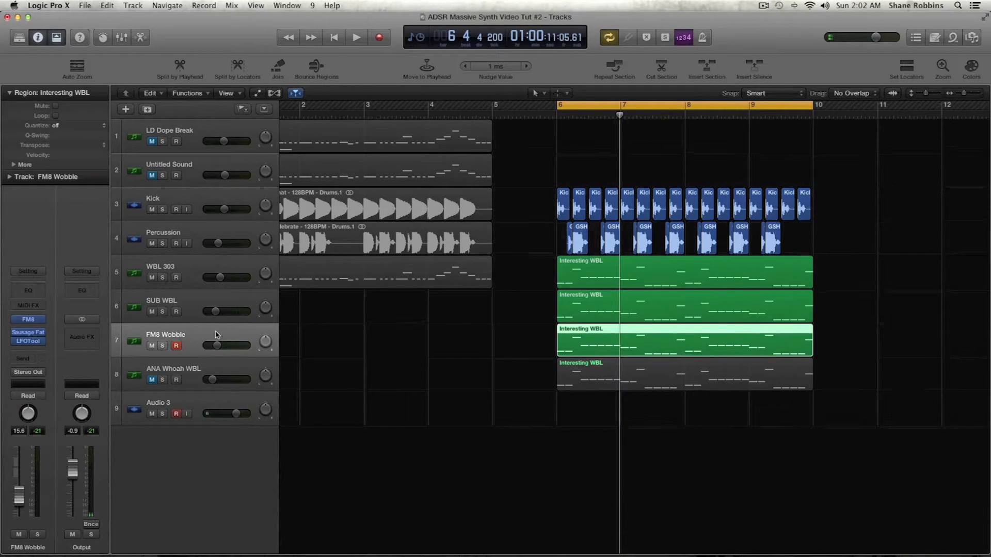
- Set the FM8 Wobble track's volume to -16.0 dB
{"action": "left_click", "coordinate": [196, 284]}
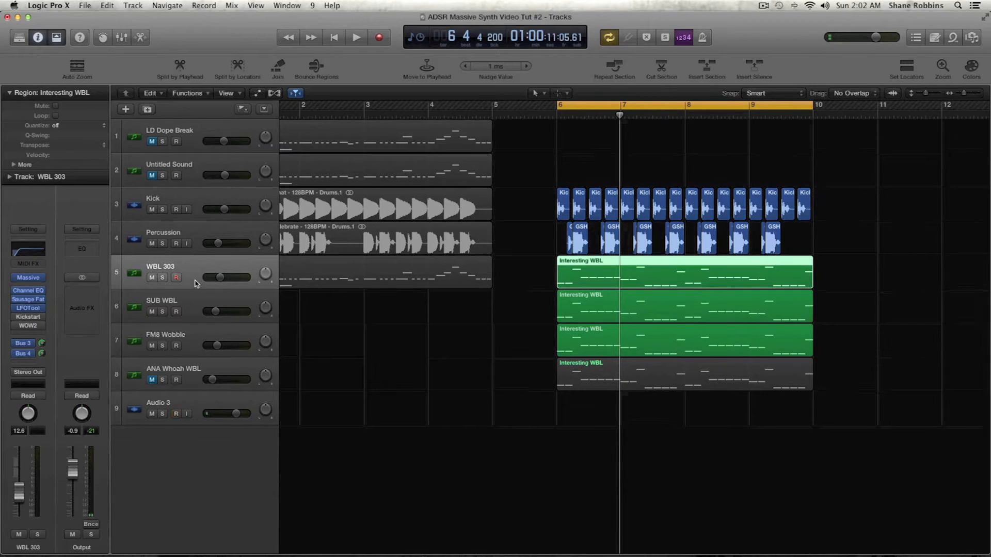
{"action": "left_click", "coordinate": [196, 332]}
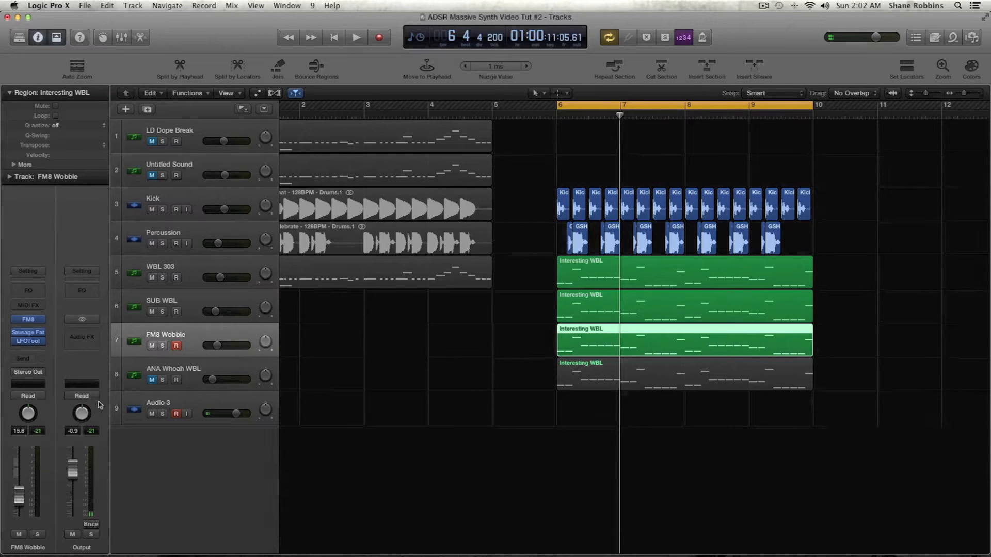
{"action": "left_click_drag", "start_coordinate": [19, 498], "coordinate": [18, 505]}
- Mute the WBL 303 track and raise the FM8 Wobble track's volume to -10.8 dB while playing the loop
{"action": "left_click", "coordinate": [151, 278]}
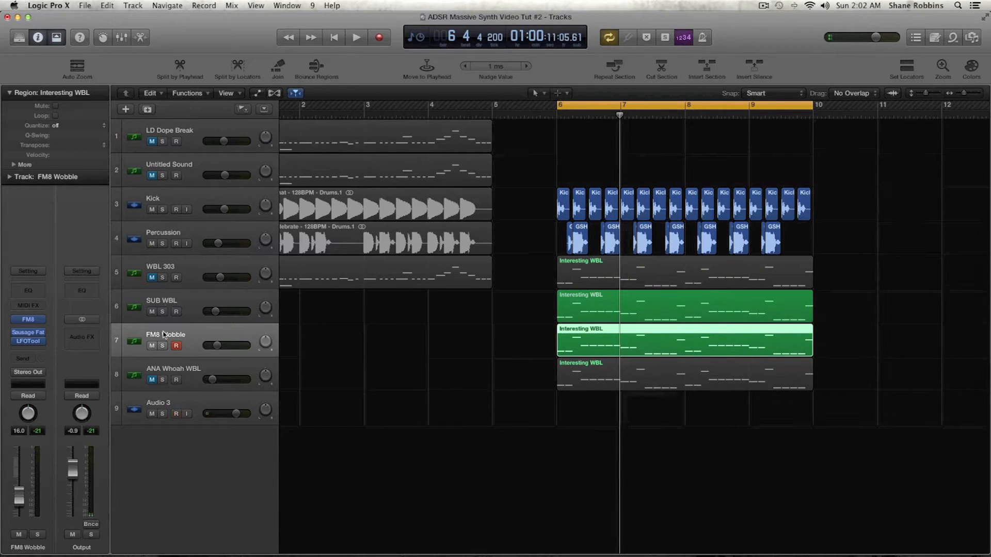
{"action": "left_click", "coordinate": [168, 302]}
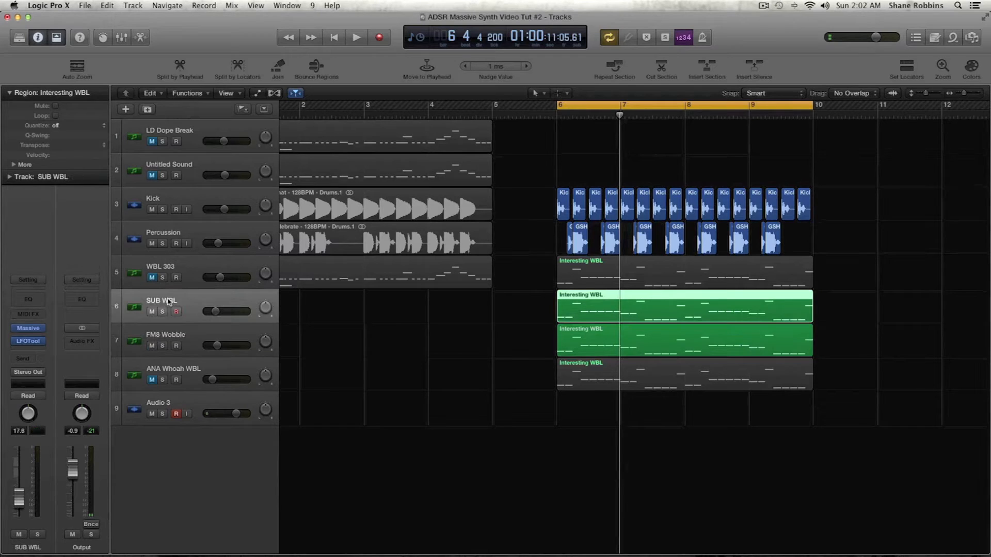
{"action": "left_click", "coordinate": [172, 336]}
{"action": "key", "text": "space"}
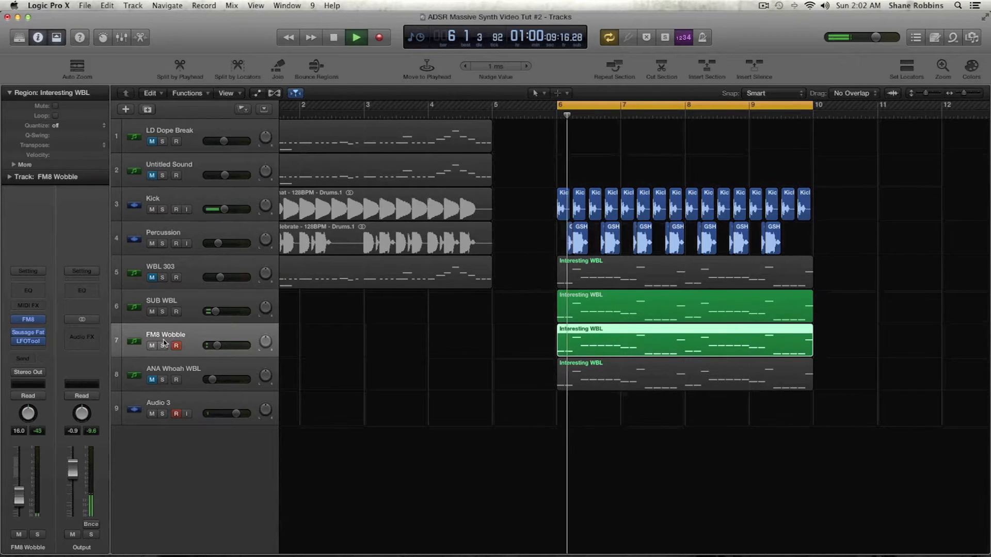
{"action": "mouse_move", "coordinate": [18, 497]}
{"action": "left_mouse_down"}
{"action": "mouse_move", "coordinate": [26, 529]}
{"action": "mouse_move", "coordinate": [29, 483]}
{"action": "left_mouse_up"}
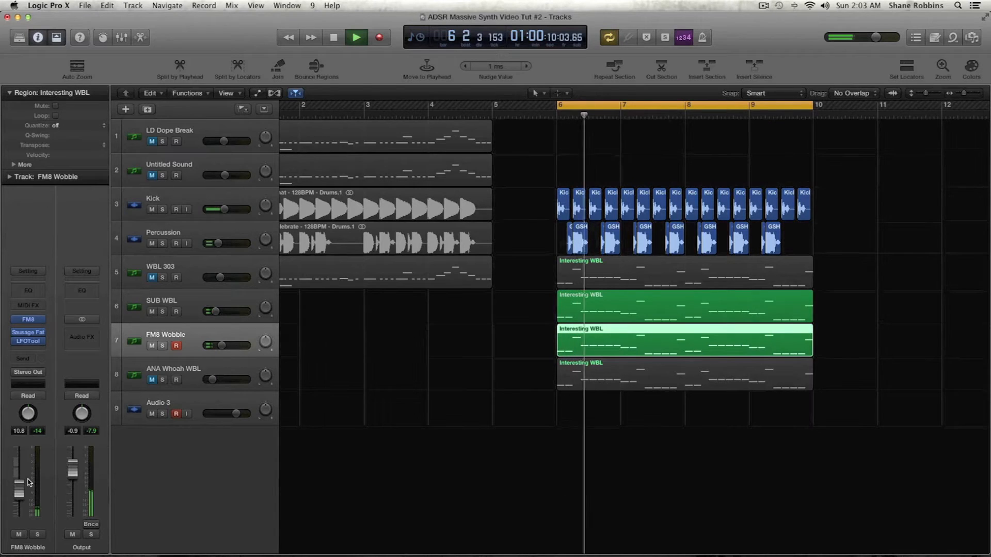
{"action": "key", "text": "space"}
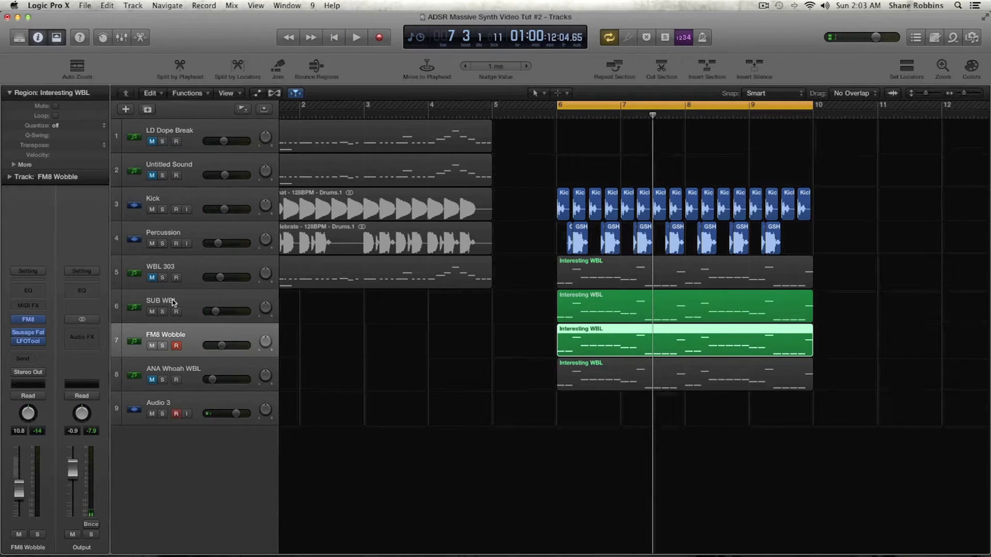
- Unmute the WBL 303 track and play the loop with the WBL 303, sub and FM8 layers together
{"action": "left_click", "coordinate": [152, 278]}
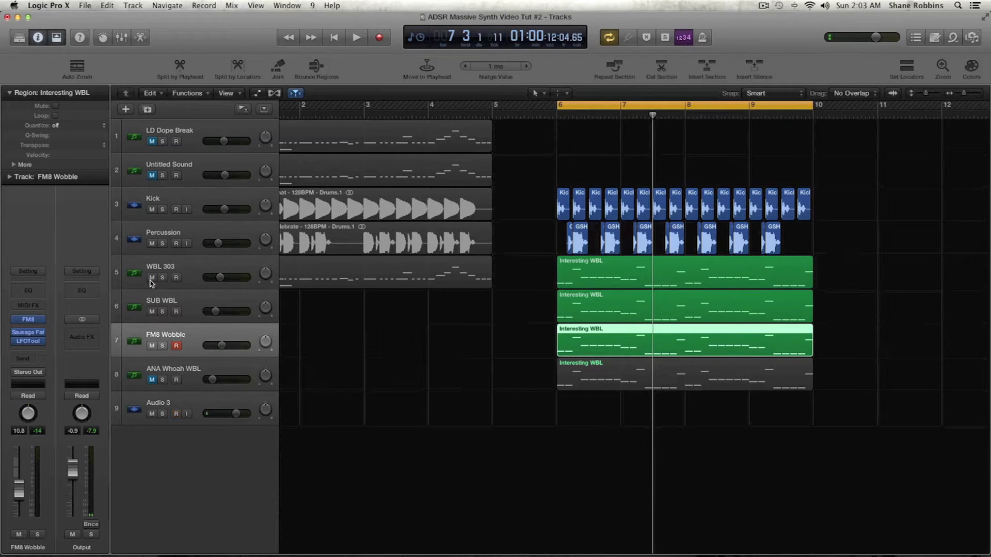
{"action": "key", "text": "space"}
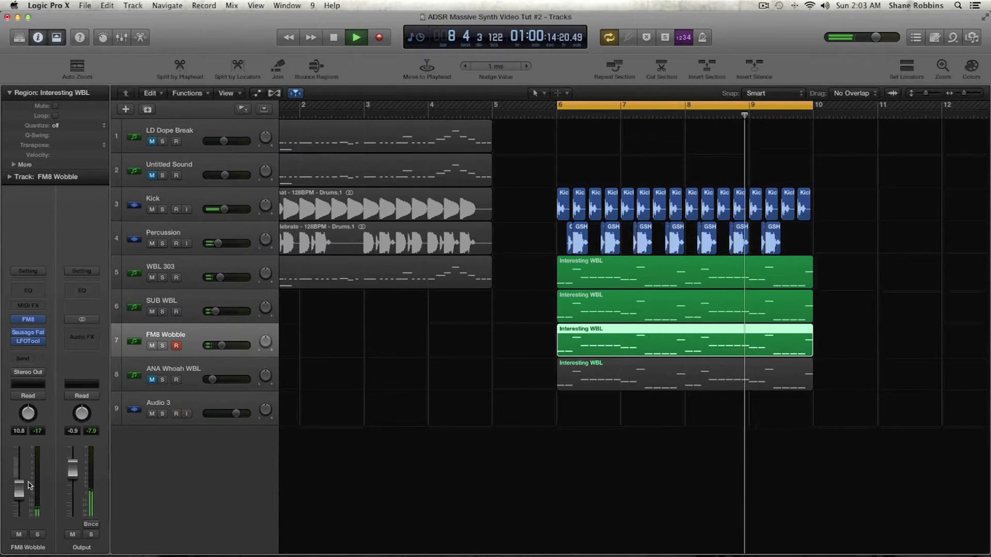
{"action": "key", "text": "space"}
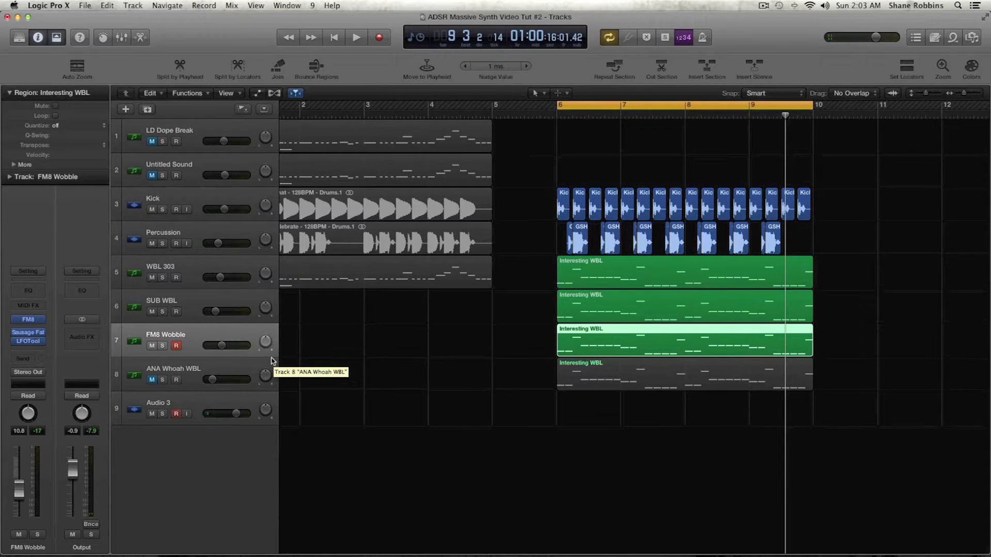
- Unmute the ANA Whoah WBL track, examine the settings of its A.N.A synth, and close the plug-in
{"action": "left_click", "coordinate": [208, 371]}
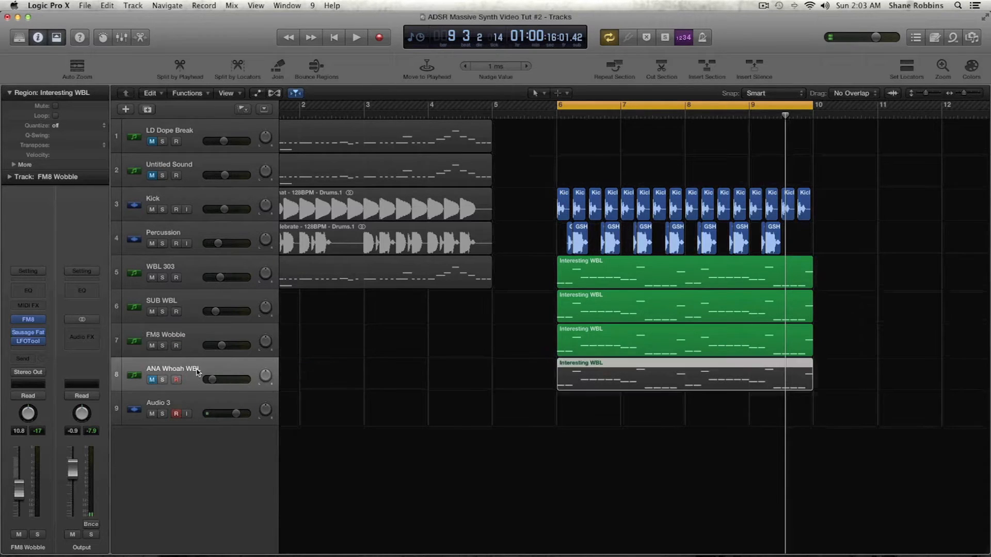
{"action": "left_click", "coordinate": [152, 381]}
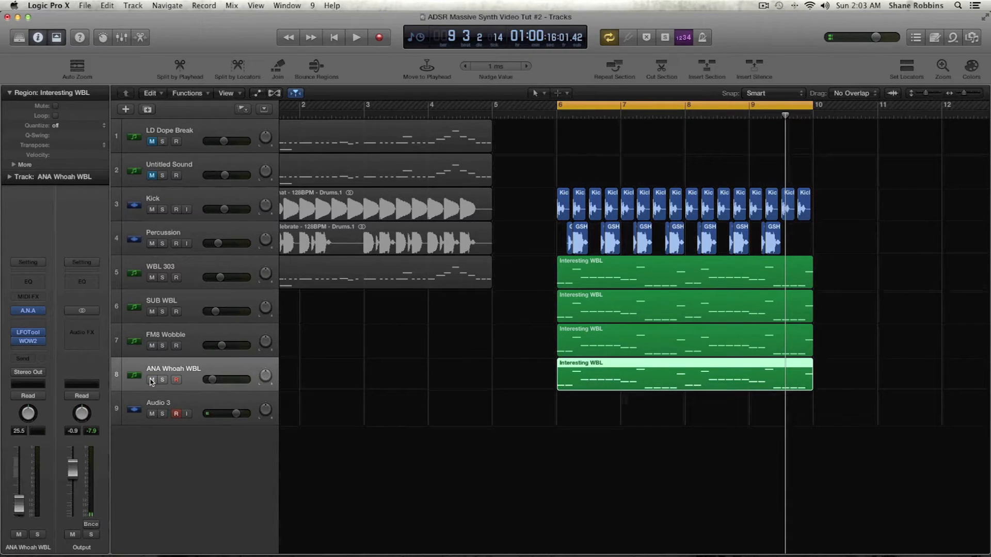
{"action": "left_click", "coordinate": [29, 311]}
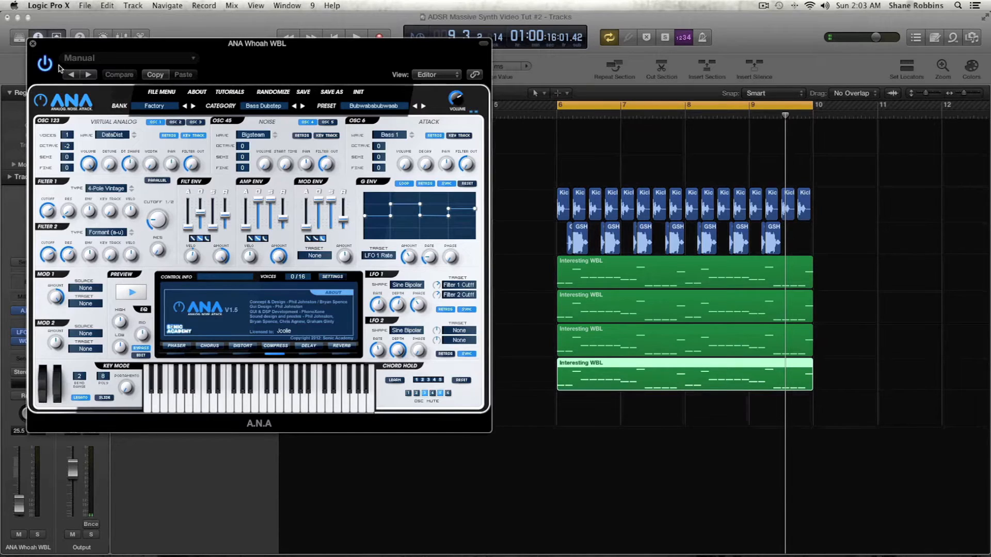
{"action": "left_click", "coordinate": [32, 45]}
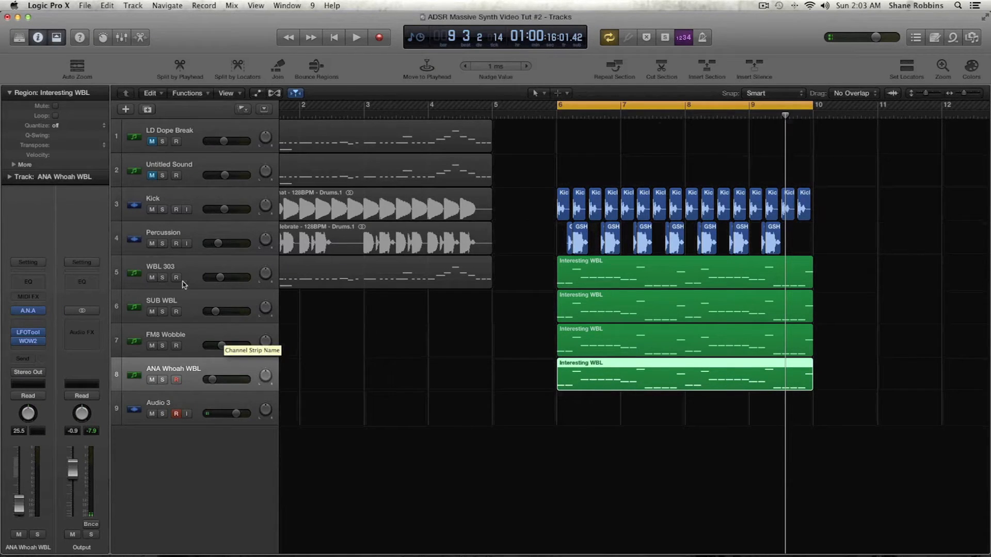
{"action": "left_click", "coordinate": [29, 312]}
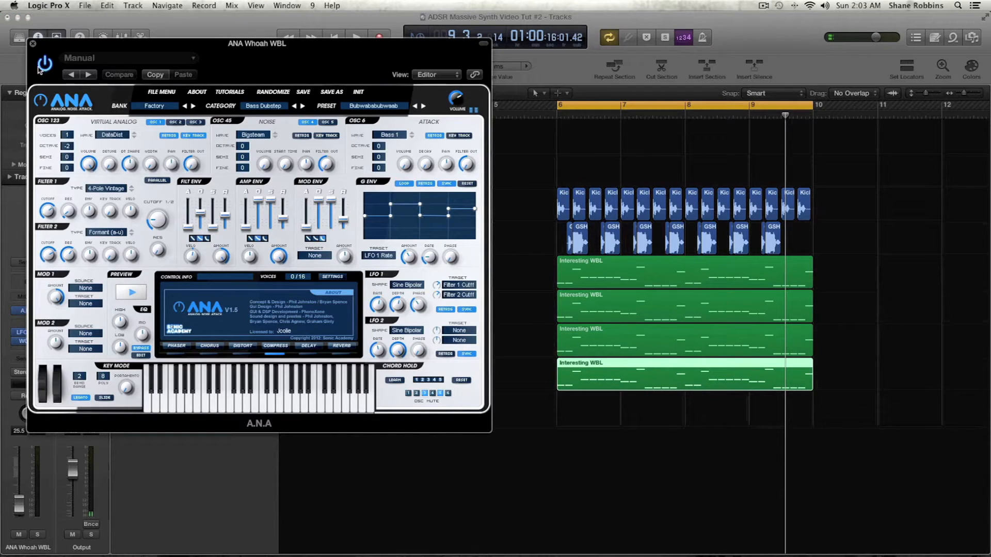
{"action": "left_click", "coordinate": [33, 45]}
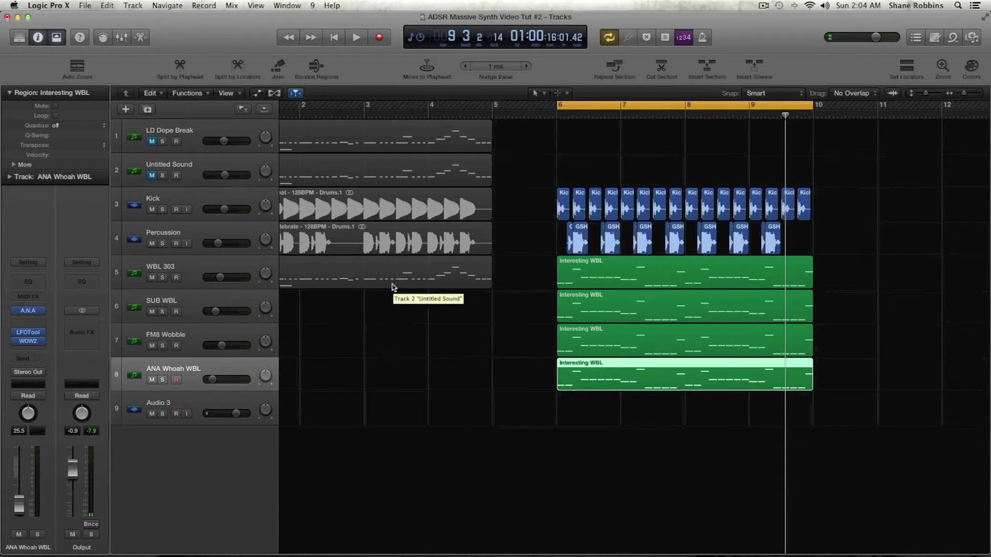
- Play the WBL 303 region on its own in solo, and stop playback
{"action": "left_click", "coordinate": [195, 269]}
{"action": "key", "text": "space"}
{"action": "key", "text": "s"}
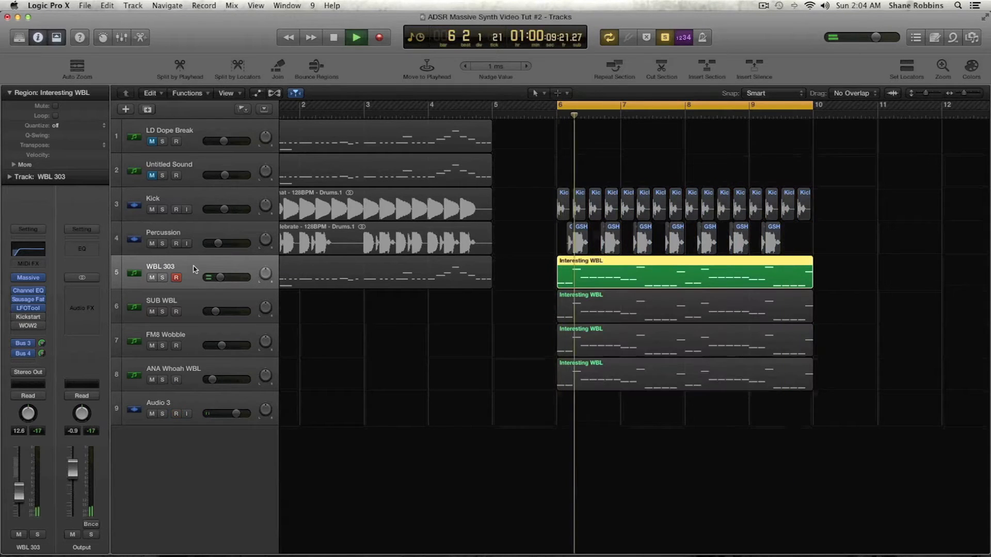
{"action": "key", "text": "space"}
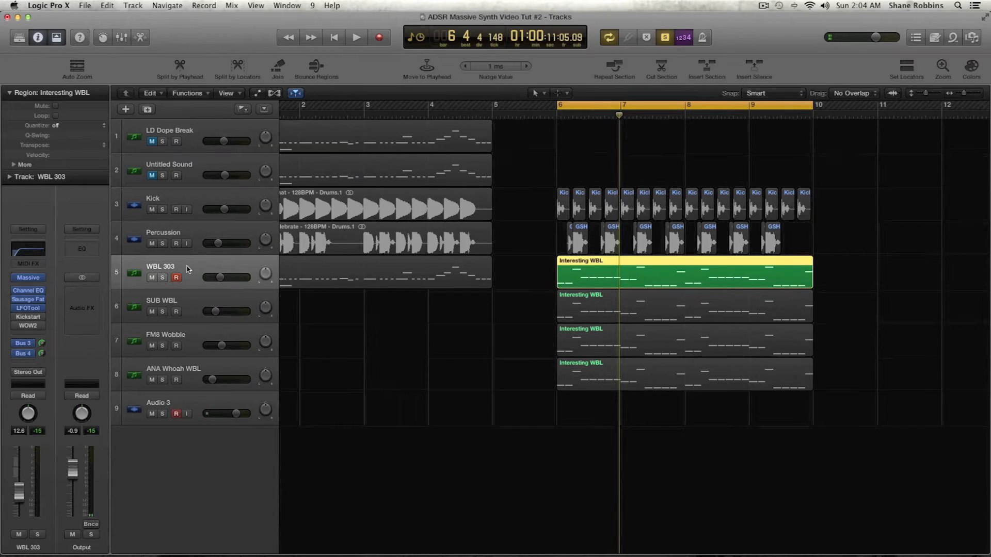
- Select the ANA Whoah WBL track, turn solo off, and mute the WBL 303, FM8 Wobble and SUB WBL tracks
{"action": "left_click", "coordinate": [198, 373]}
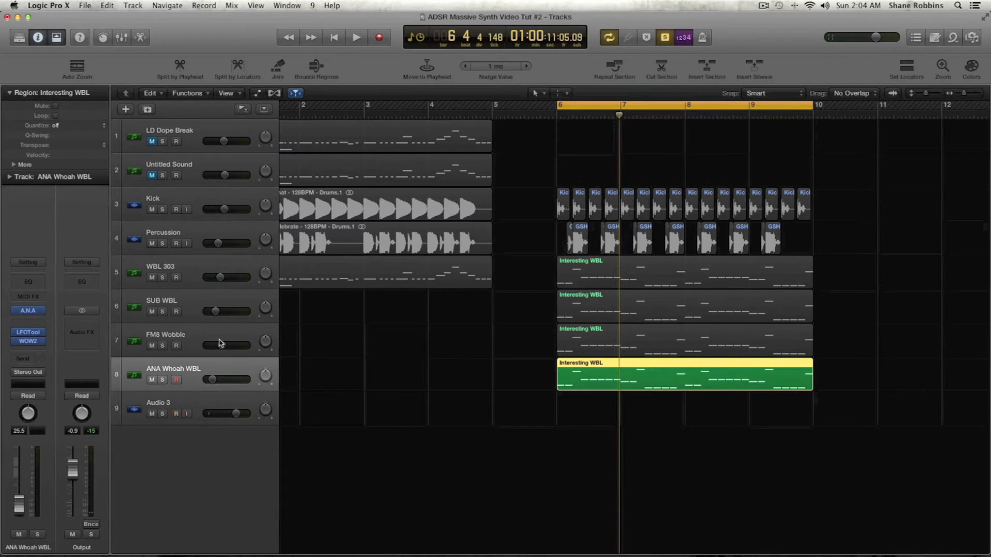
{"action": "left_click", "coordinate": [151, 278]}
{"action": "key", "text": "ctrl+s"}
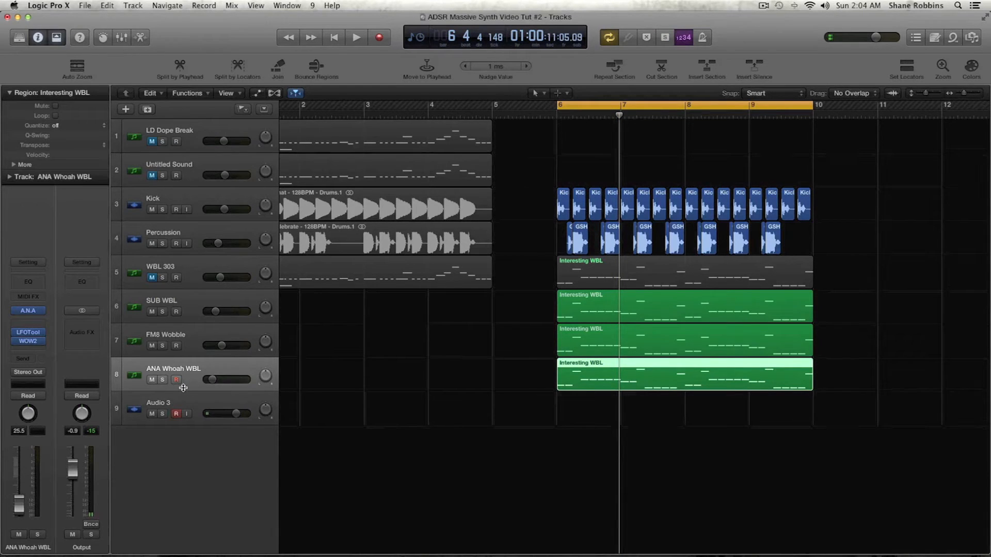
{"action": "left_click", "coordinate": [151, 346]}
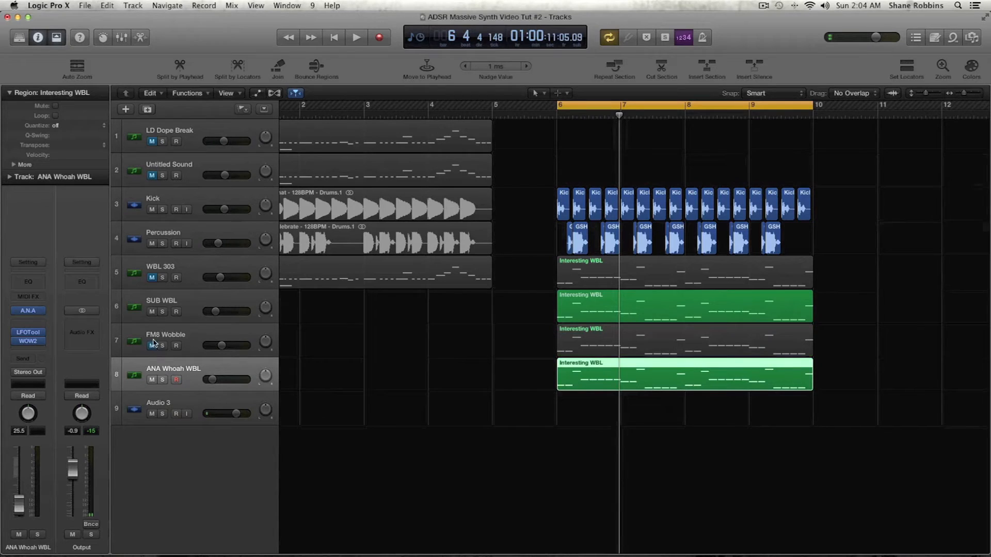
{"action": "left_click", "coordinate": [152, 312]}
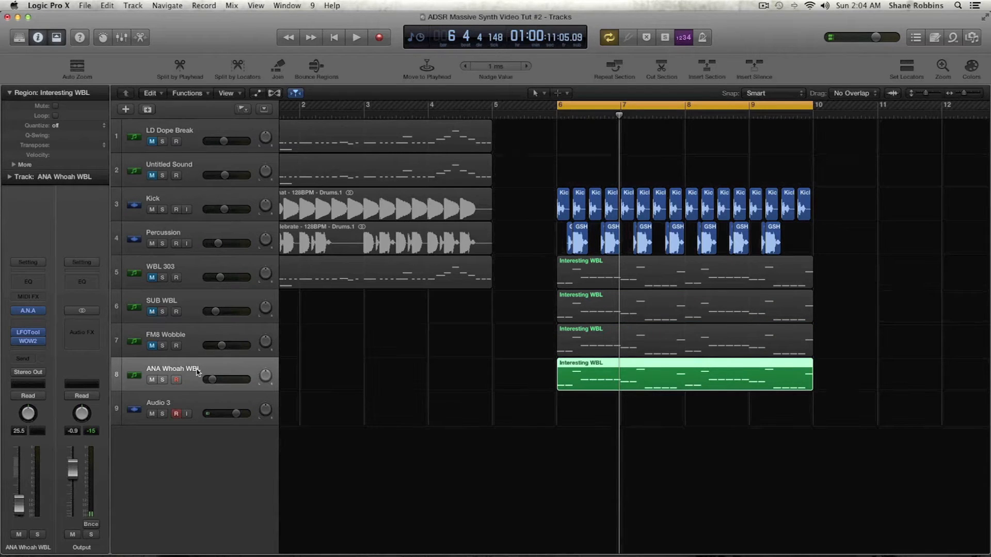
- Play the loop with the ANA Whoah WBL layer and set its track volume to -17.3 dB
{"action": "key", "text": "space"}
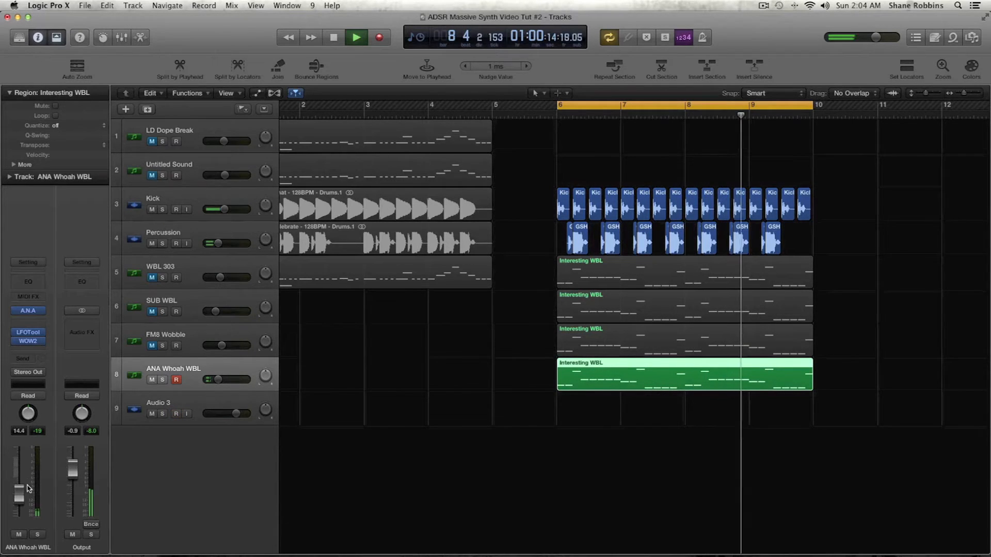
{"action": "key", "text": "space"}
- Compare the LFOTool volume curves on the ANA Whoah WBL and WBL 303 tracks, check the SUB WBL effect chain, and close the plug-ins
{"action": "left_click", "coordinate": [32, 333]}
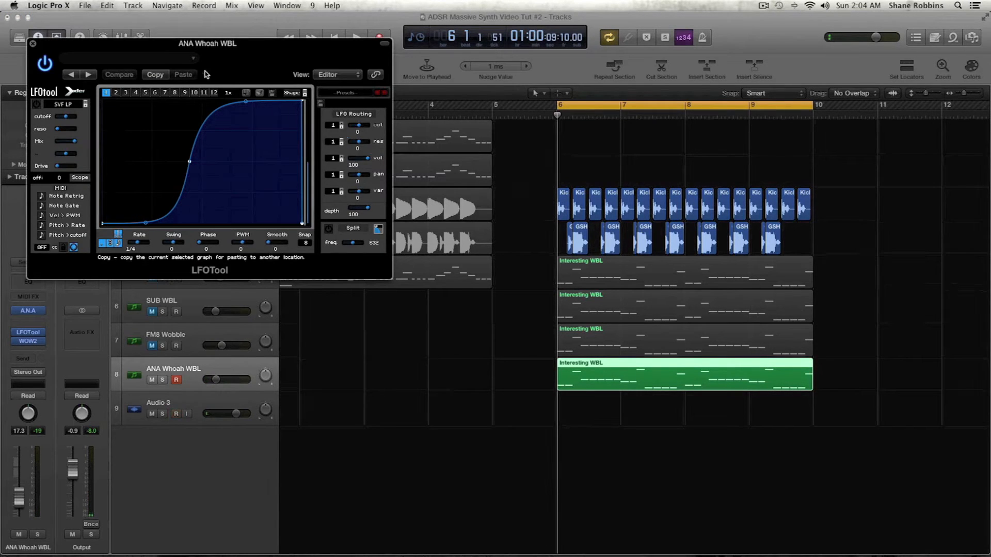
{"action": "left_click_drag", "start_coordinate": [164, 51], "coordinate": [535, 440]}
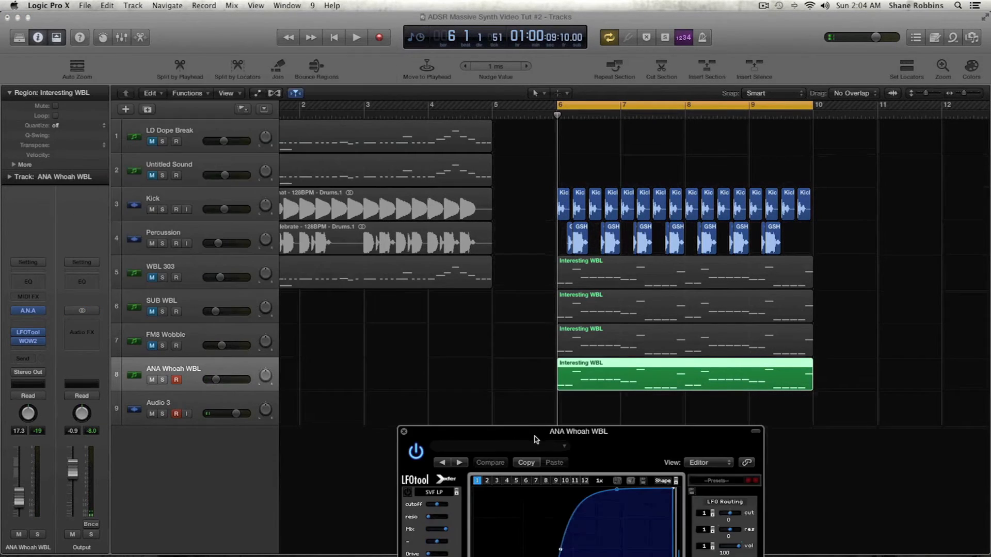
{"action": "left_click", "coordinate": [189, 277]}
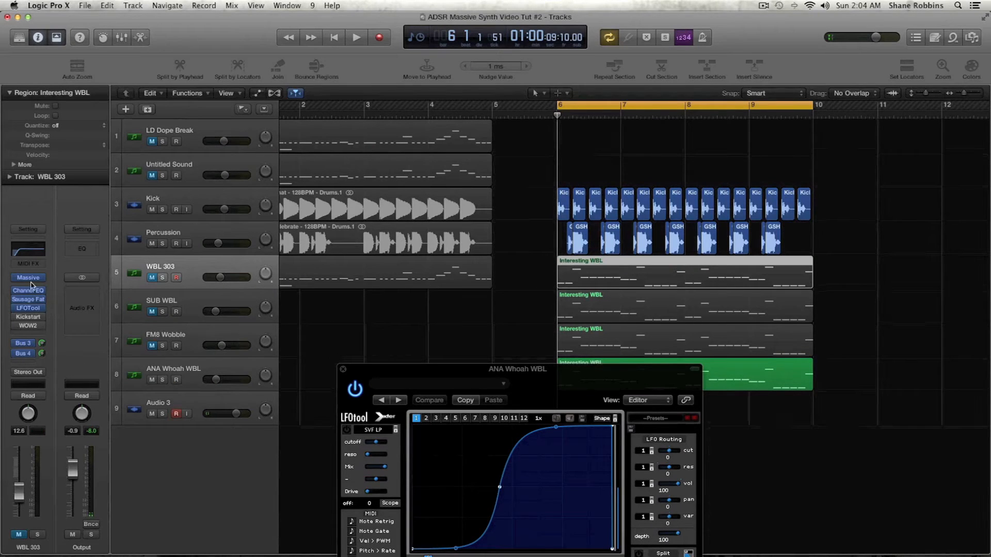
{"action": "left_click", "coordinate": [24, 310]}
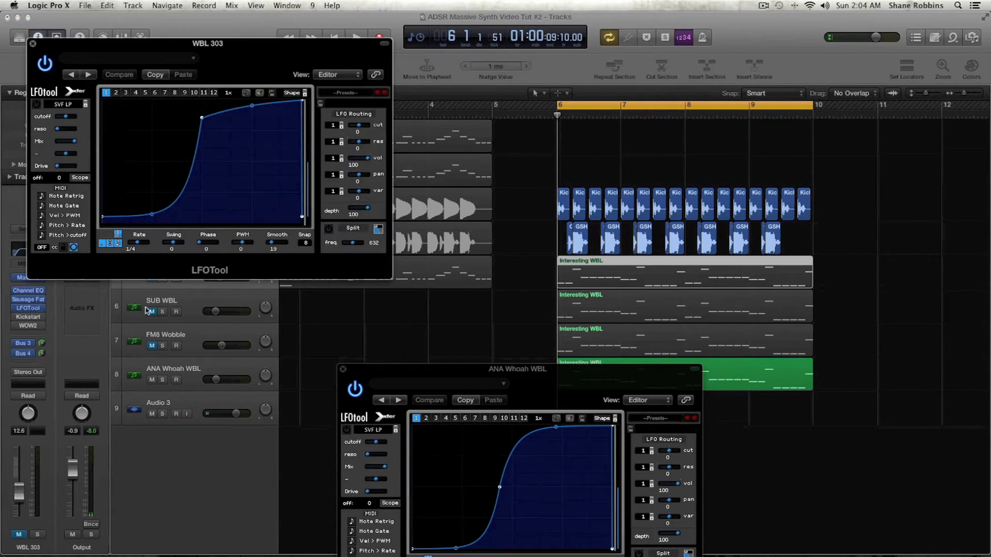
{"action": "left_click", "coordinate": [33, 43]}
{"action": "left_click", "coordinate": [123, 309]}
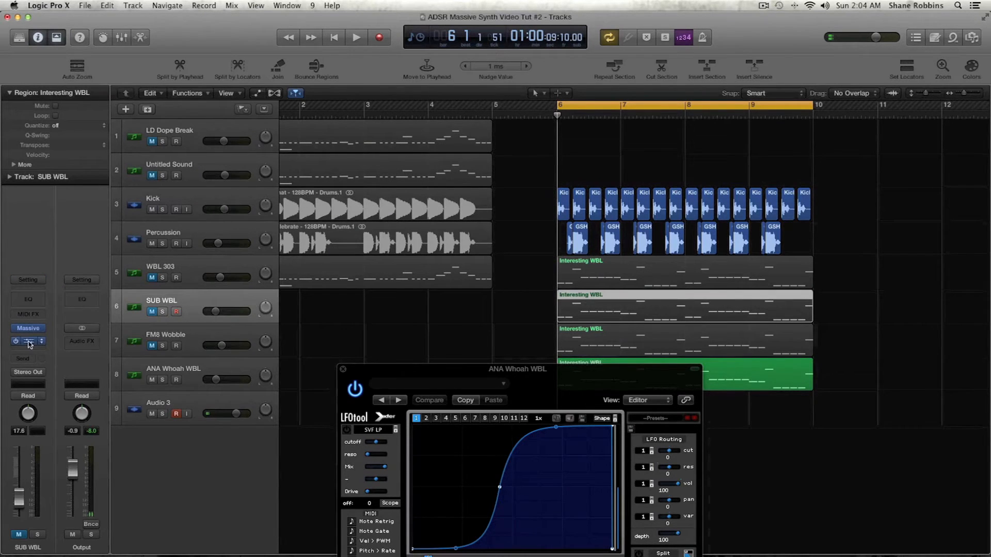
{"action": "left_click", "coordinate": [349, 367]}
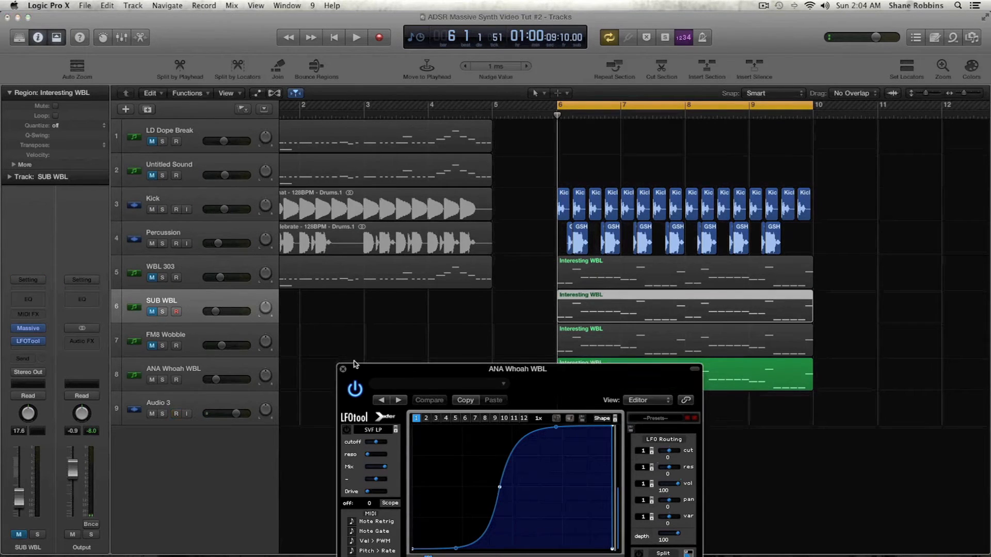
{"action": "left_click", "coordinate": [344, 368]}
- Unmute the WBL 303, SUB WBL and FM8 Wobble tracks and set the ANA Whoah WBL volume to -16.2 dB while playing the loop
{"action": "left_click", "coordinate": [206, 373]}
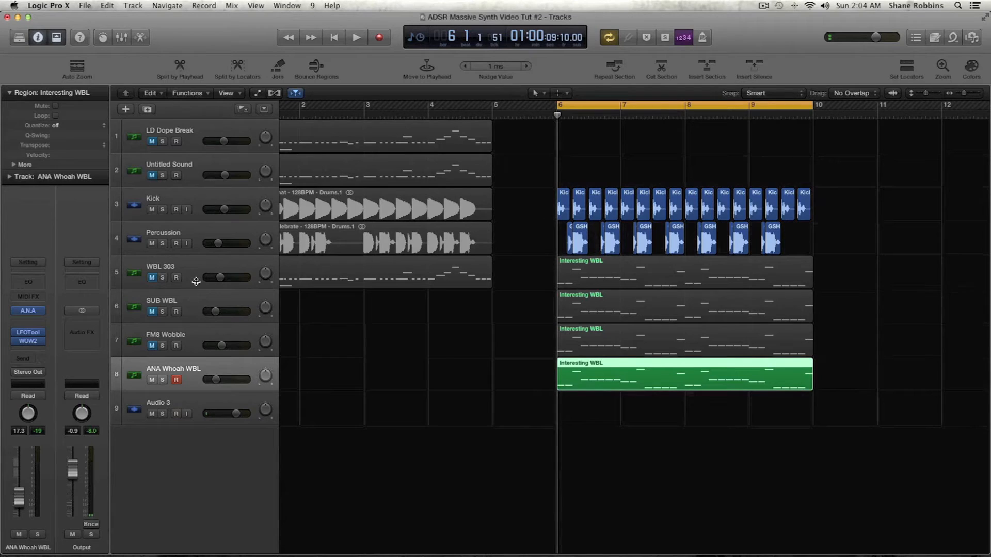
{"action": "left_click_drag", "start_coordinate": [160, 279], "coordinate": [154, 347]}
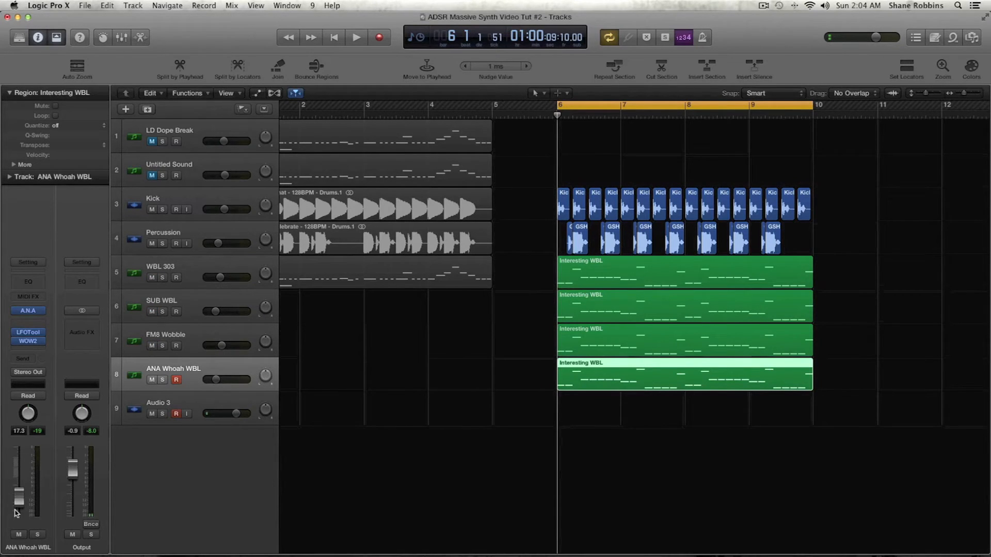
{"action": "left_click_drag", "start_coordinate": [18, 496], "coordinate": [17, 539]}
{"action": "key", "text": "space"}
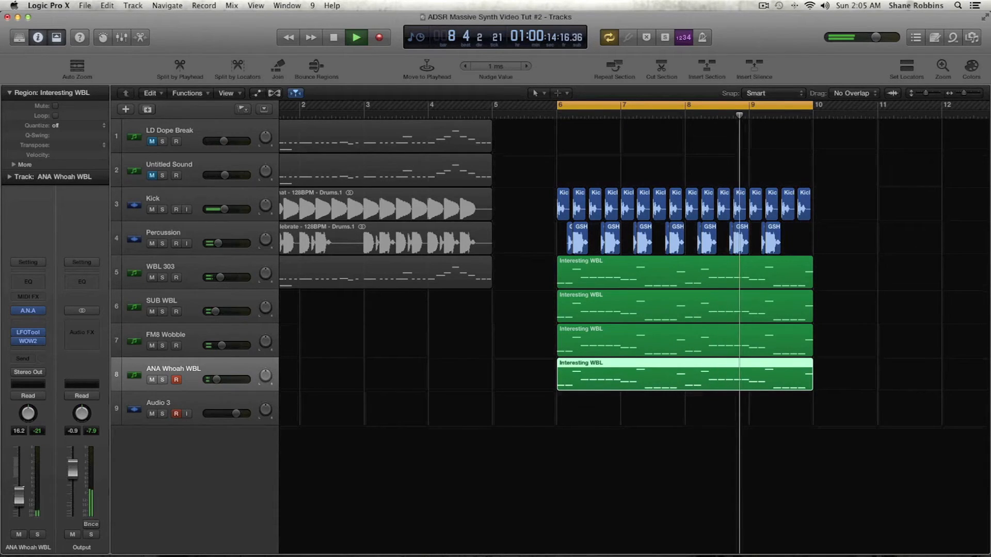
{"action": "key", "text": "space"}
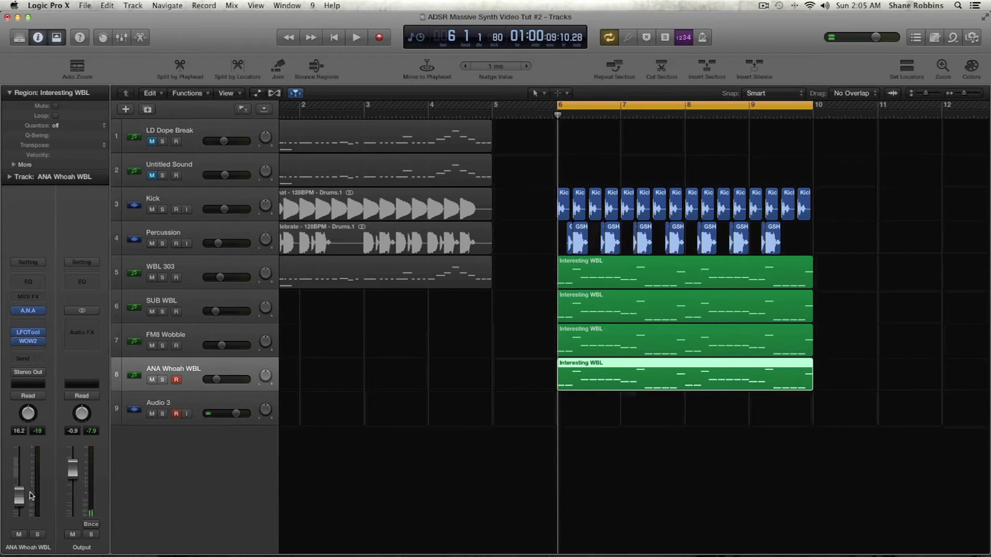
- Play the loop with WBL 303 muted, stop playback, and unmute the track
{"action": "left_click", "coordinate": [152, 278]}
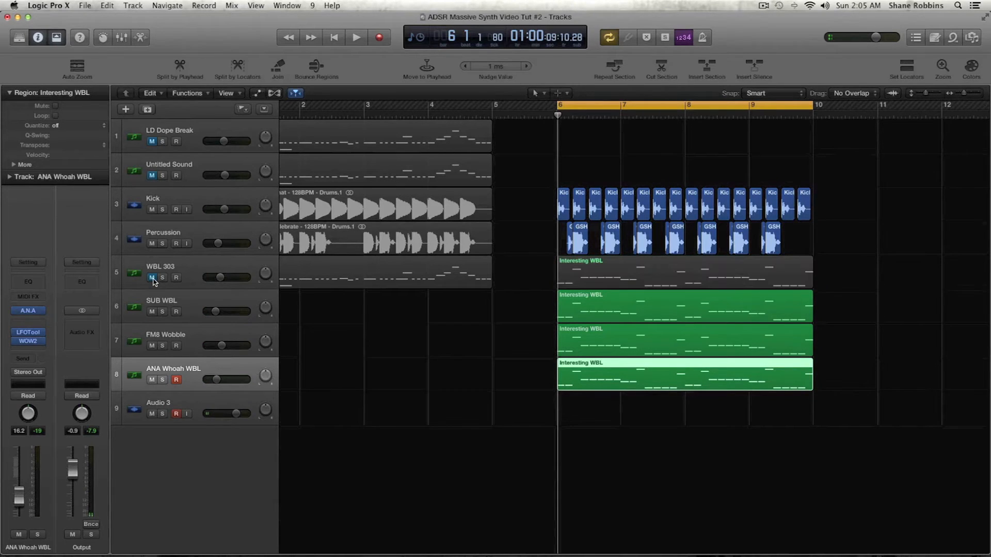
{"action": "key", "text": "space"}
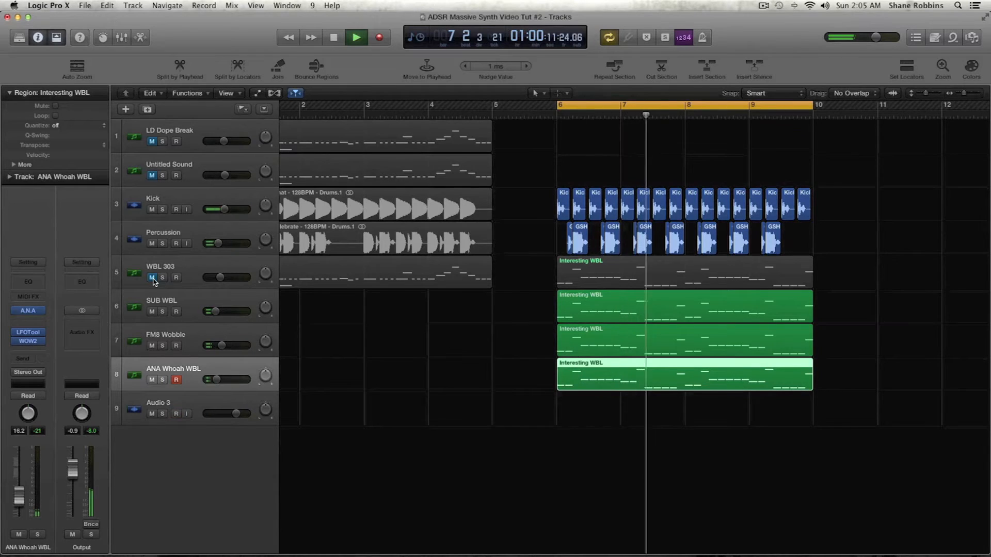
{"action": "key", "text": "space"}
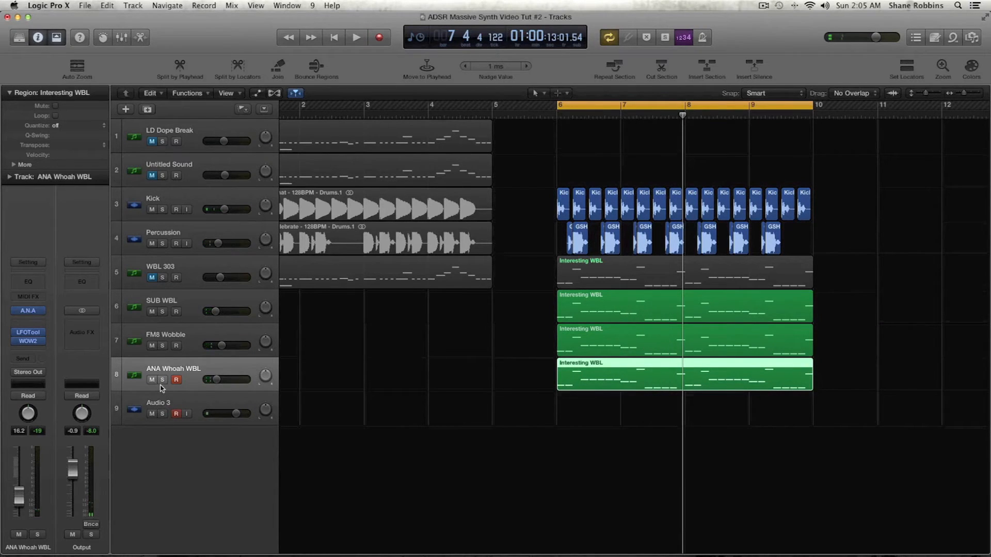
{"action": "left_click", "coordinate": [152, 279]}
- While playing all layers together, set the ANA Whoah WBL volume to -15.0 dB and the FM8 Wobble volume to -10.2 dB
{"action": "key", "text": "space"}
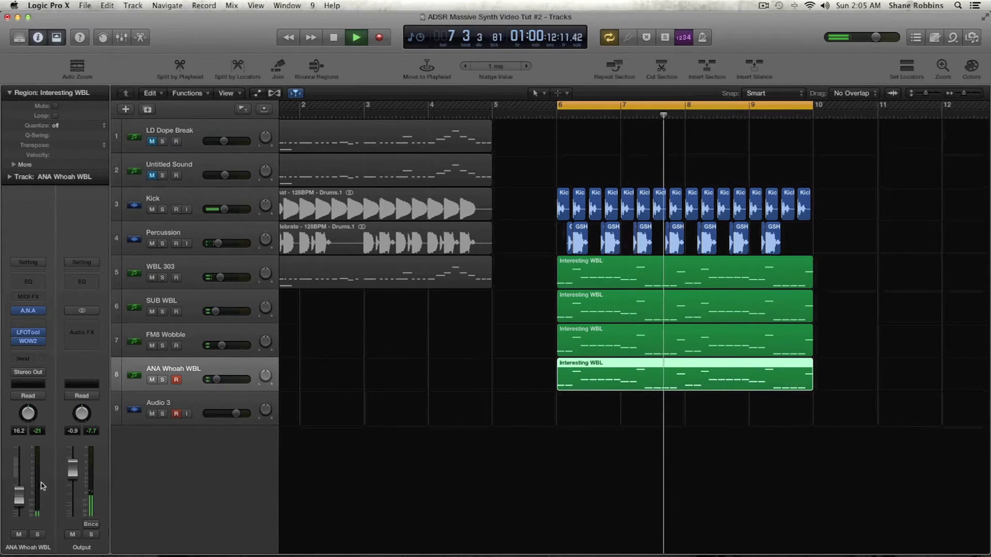
{"action": "key", "text": "Up"}
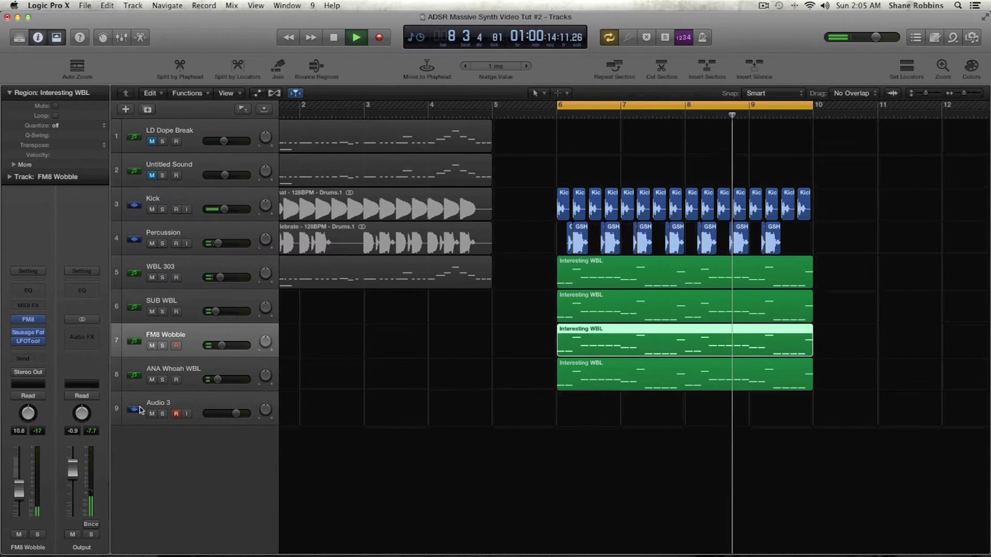
{"action": "left_click_drag", "start_coordinate": [19, 491], "coordinate": [19, 489]}
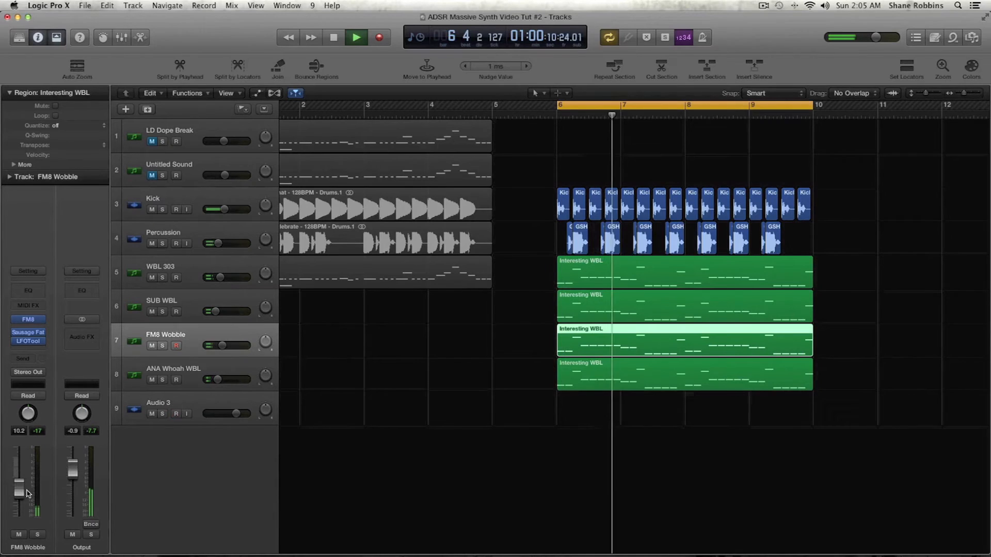
{"action": "key", "text": "space"}
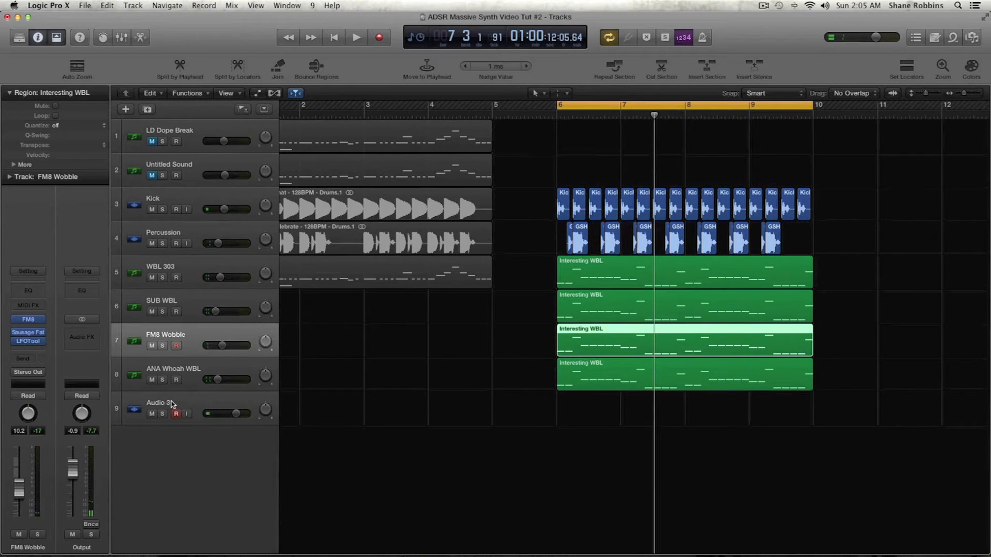
{"action": "left_click", "coordinate": [196, 380]}
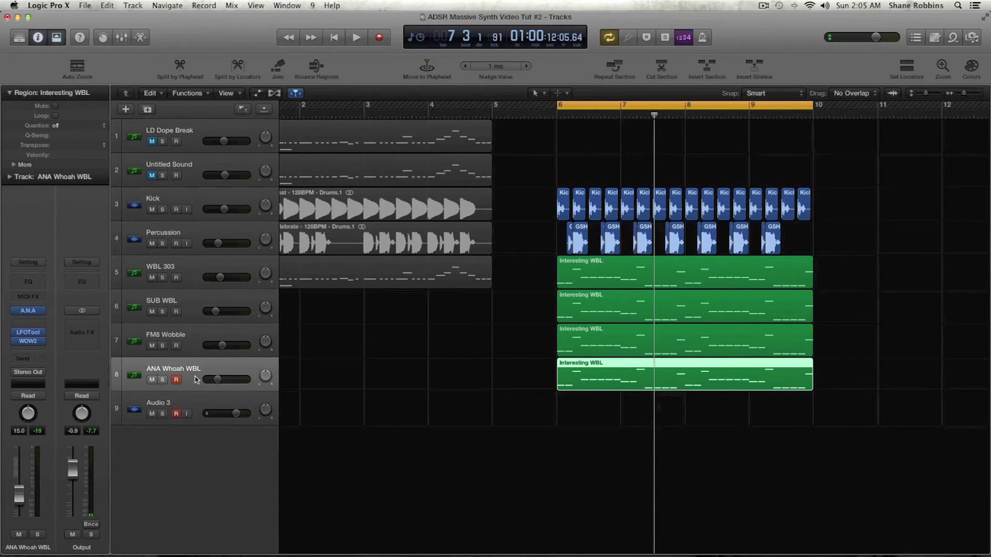
{"action": "left_click", "coordinate": [192, 287]}
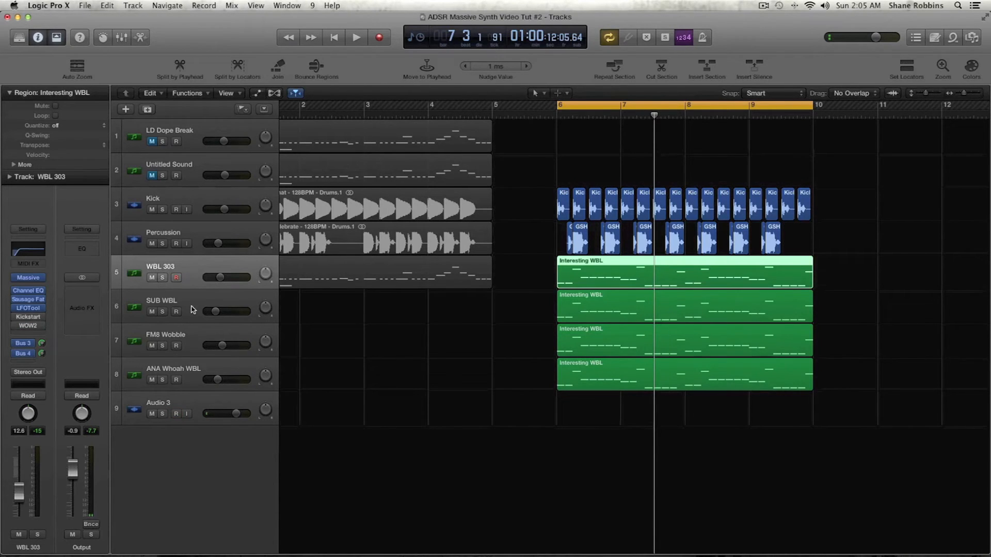
{"action": "left_click", "coordinate": [199, 342]}
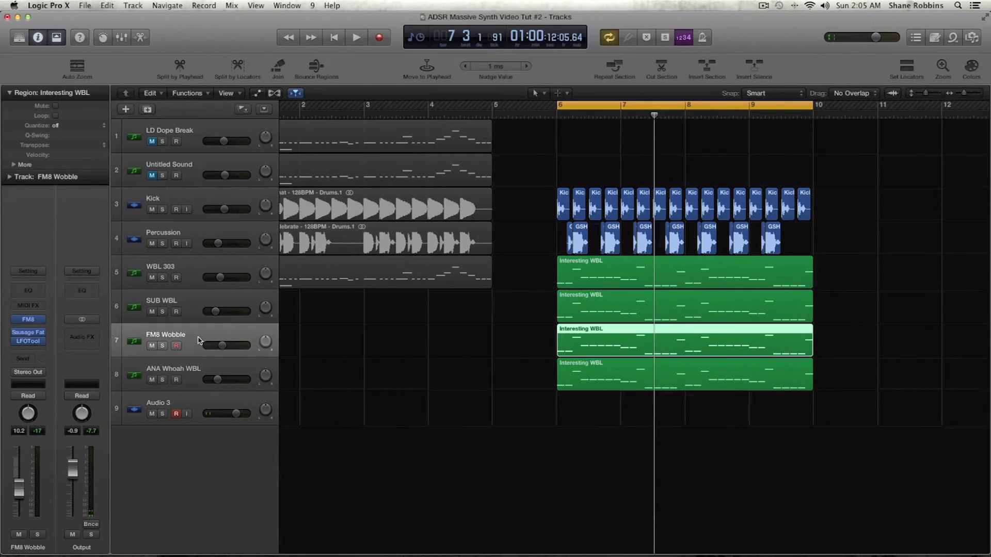
- Play the ANA Whoah WBL region in solo, and do the same with the FM8 Wobble region for comparison
{"action": "left_click_drag", "start_coordinate": [514, 361], "coordinate": [560, 390]}
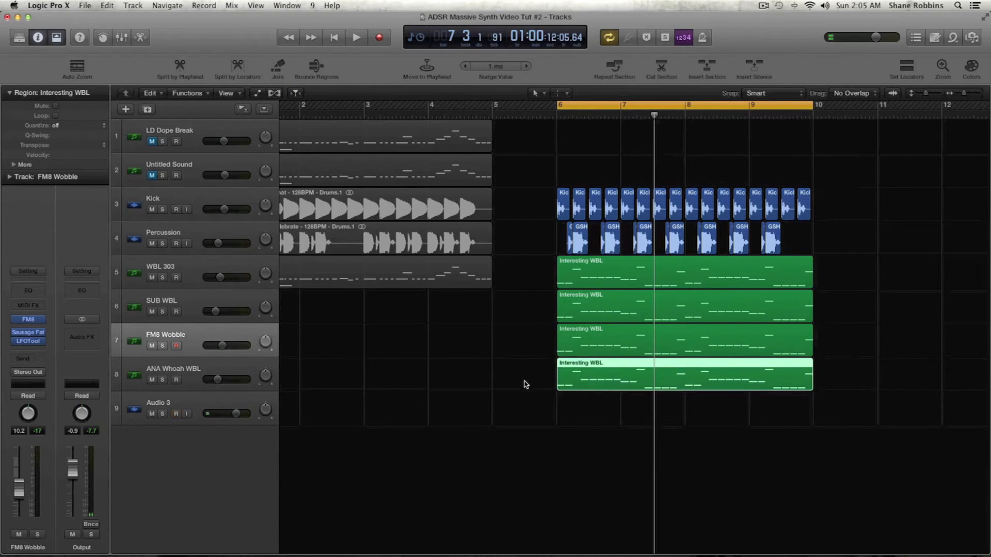
{"action": "key", "text": "ctrl+s"}
{"action": "key", "text": "space"}
{"action": "key", "text": "space"}
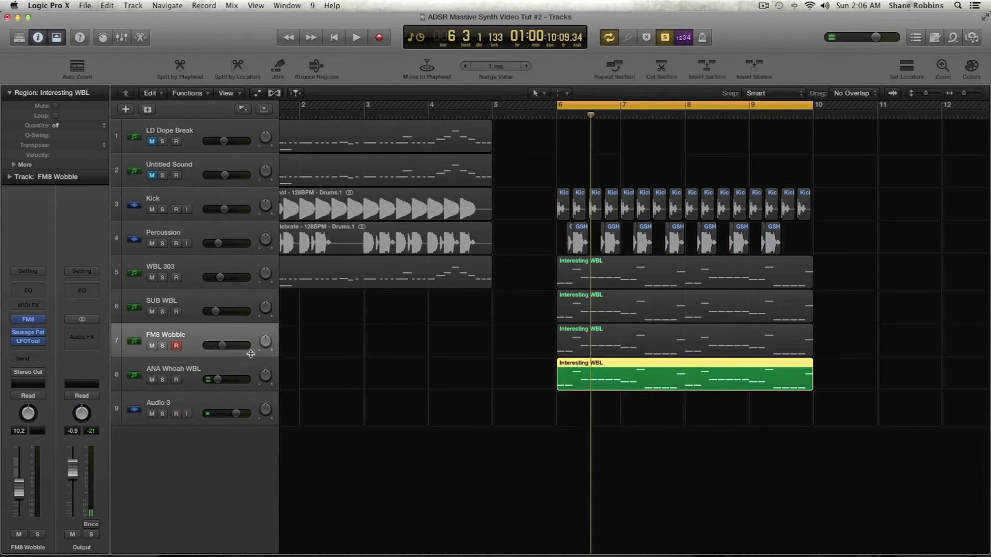
{"action": "left_click", "coordinate": [194, 348]}
{"action": "key", "text": "space"}
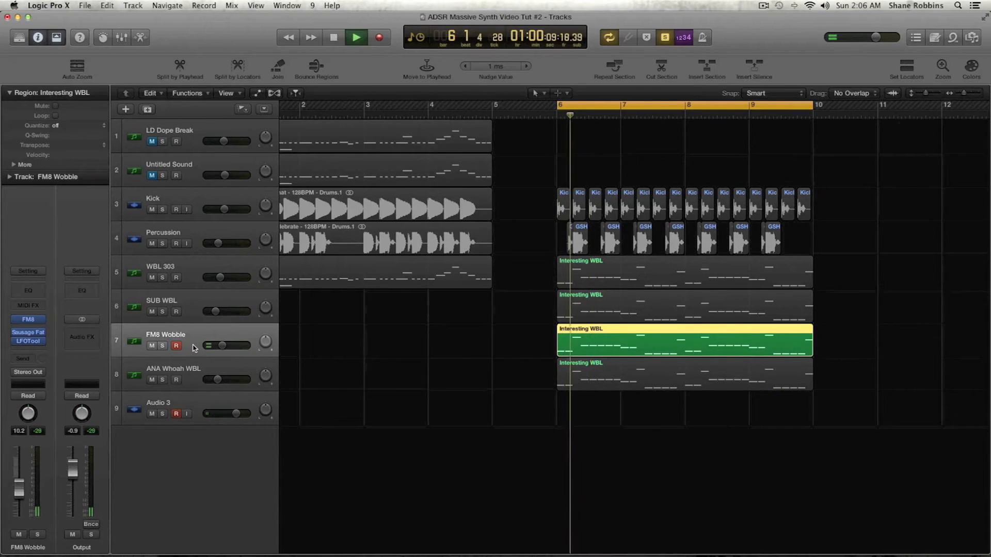
{"action": "key", "text": "space"}
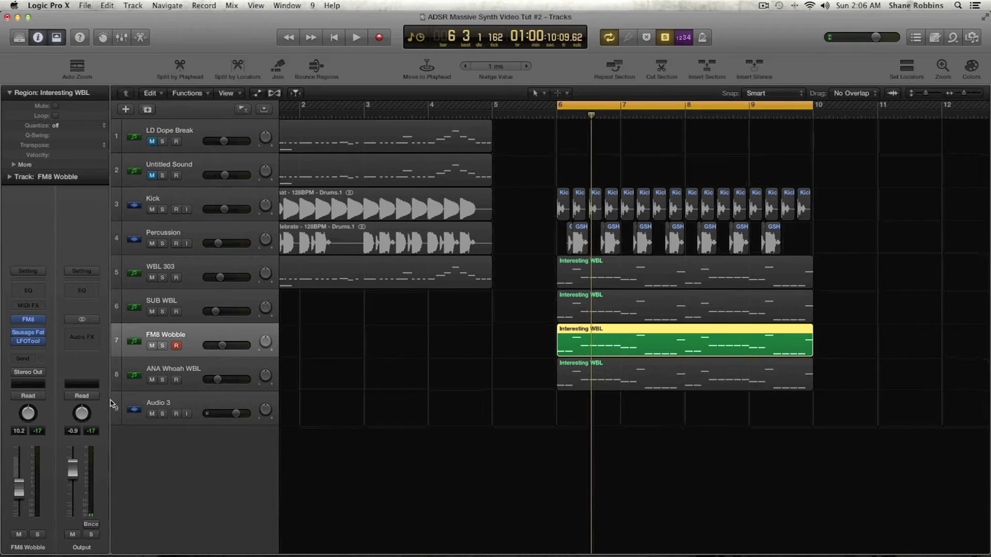
- Turn solo off and bounce the FM8 Wobble region in place to a new track, with the source region muted
{"action": "left_click", "coordinate": [176, 414]}
{"action": "key", "text": "super+a"}
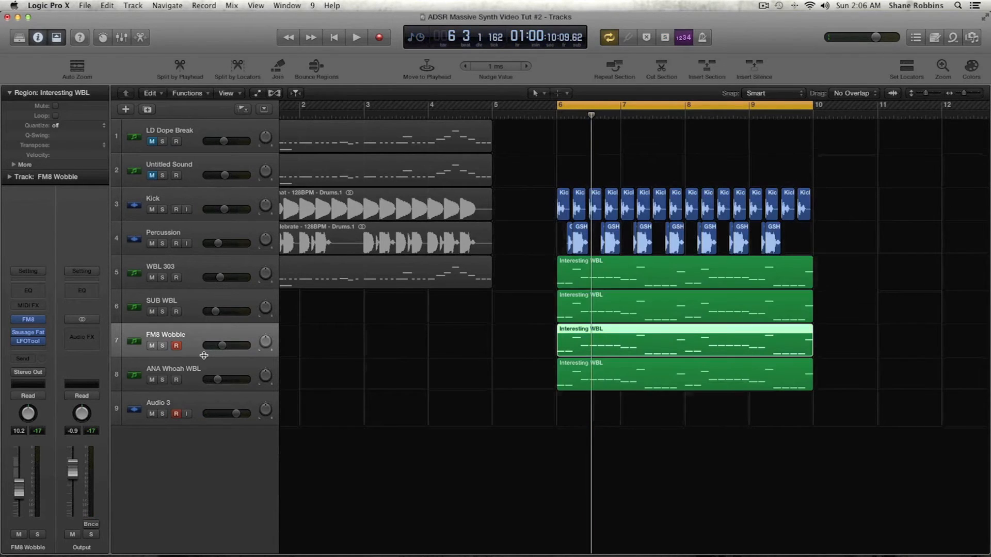
{"action": "key", "text": "ctrl+b"}
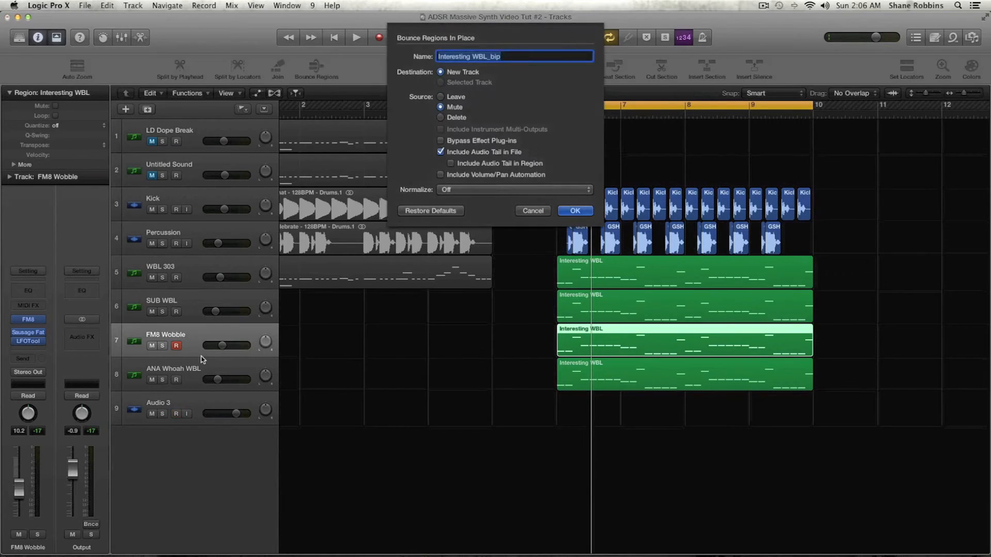
{"action": "key", "text": "Return"}
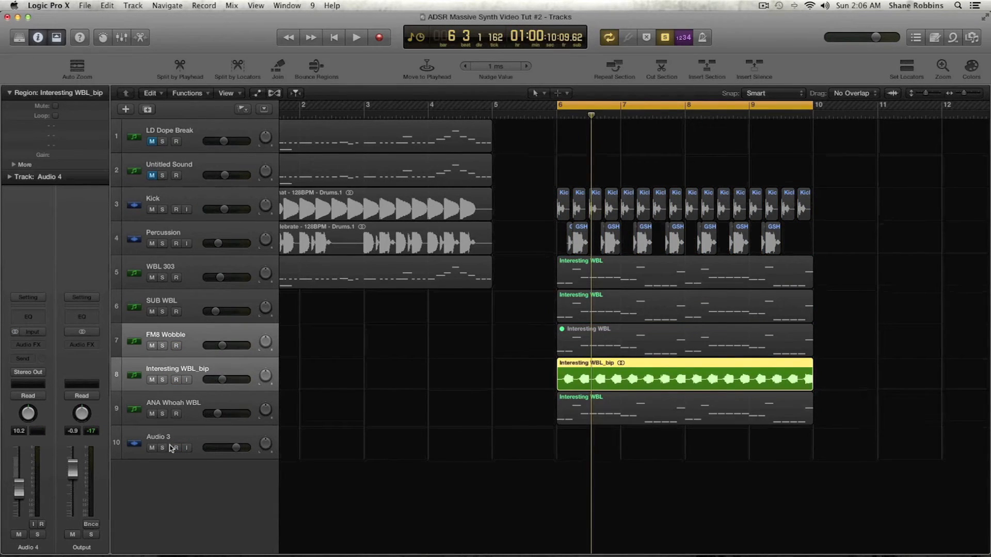
- Rename the bounced Interesting WBL_bip track as FM8
{"action": "left_click", "coordinate": [176, 448]}
{"action": "left_click", "coordinate": [201, 373]}
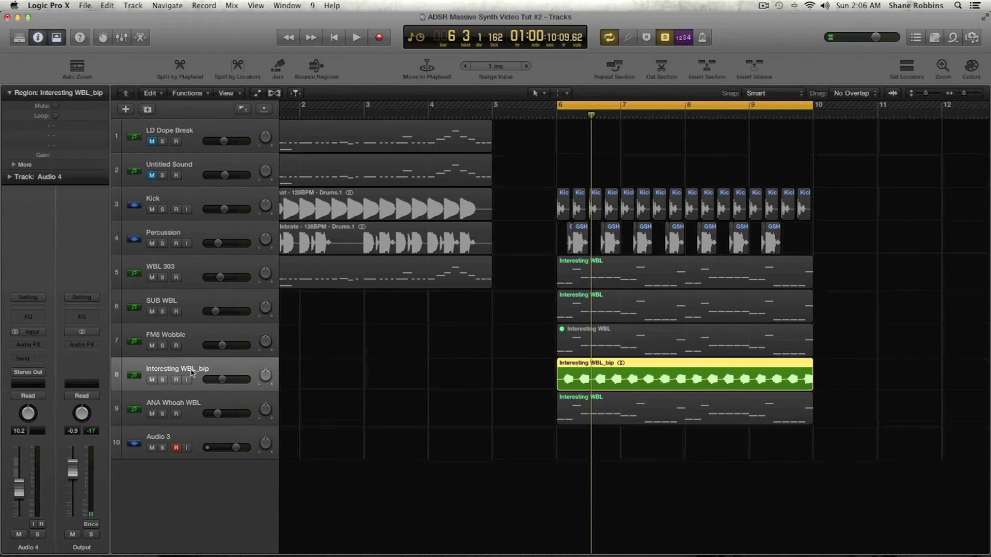
{"action": "double_click", "coordinate": [192, 371]}
{"action": "type", "text": "FM8"}
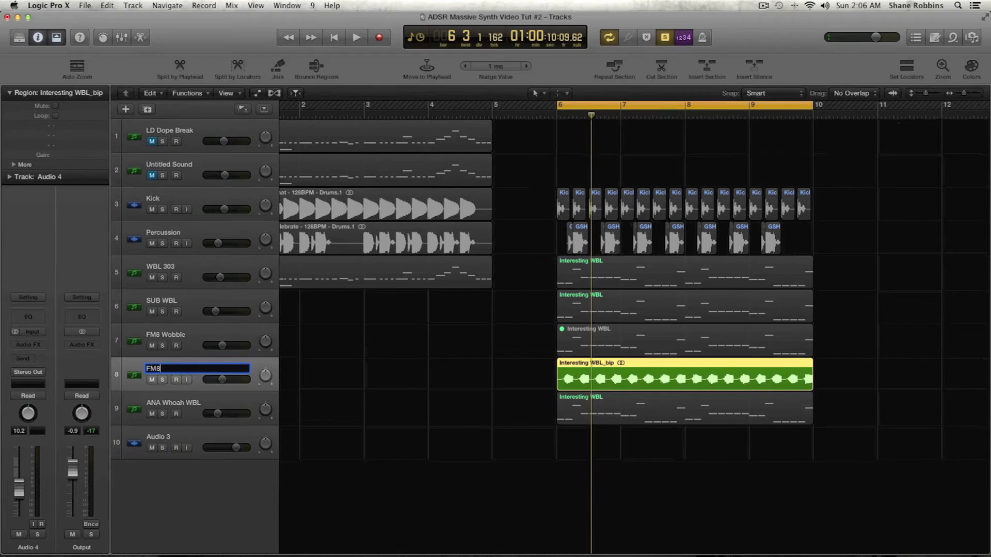
{"action": "key", "text": "Return"}
- Play the bounced FM8 region in solo, switch its track to mono, and pan it to one side
{"action": "key", "text": "space"}
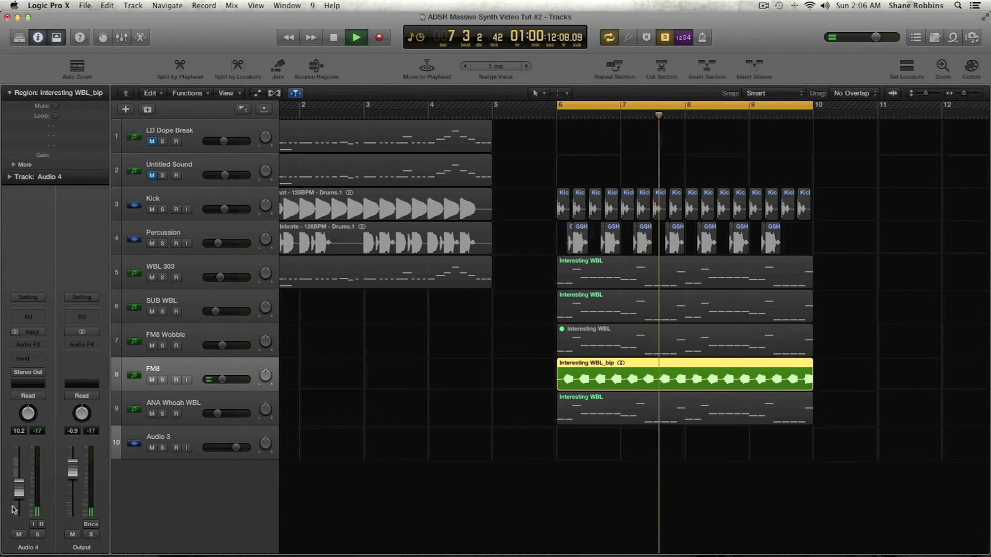
{"action": "key", "text": "space"}
{"action": "key", "text": "space"}
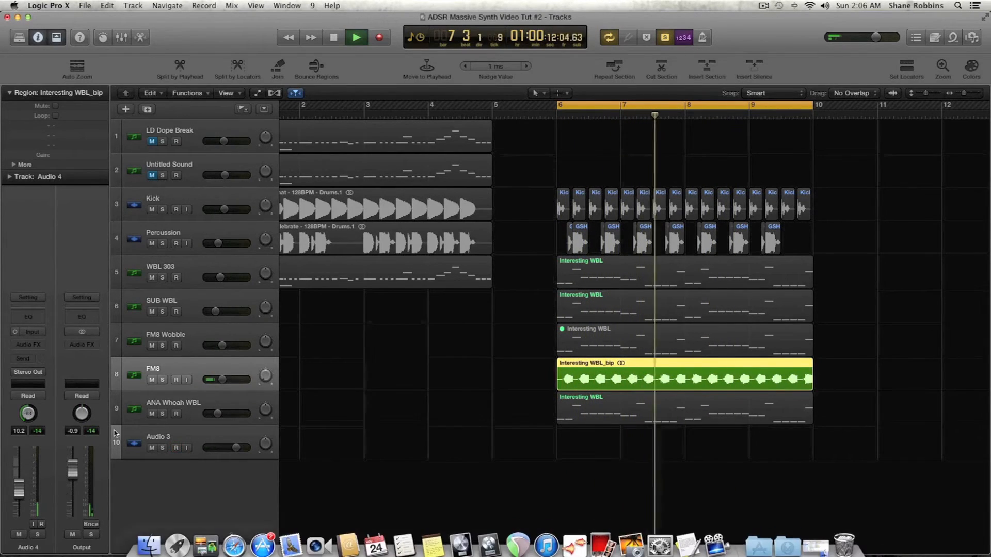
{"action": "key", "text": "space"}
- Duplicate the FM8 audio track with its settings and copy the bounced region onto the new track
{"action": "key", "text": "alt+super+a"}
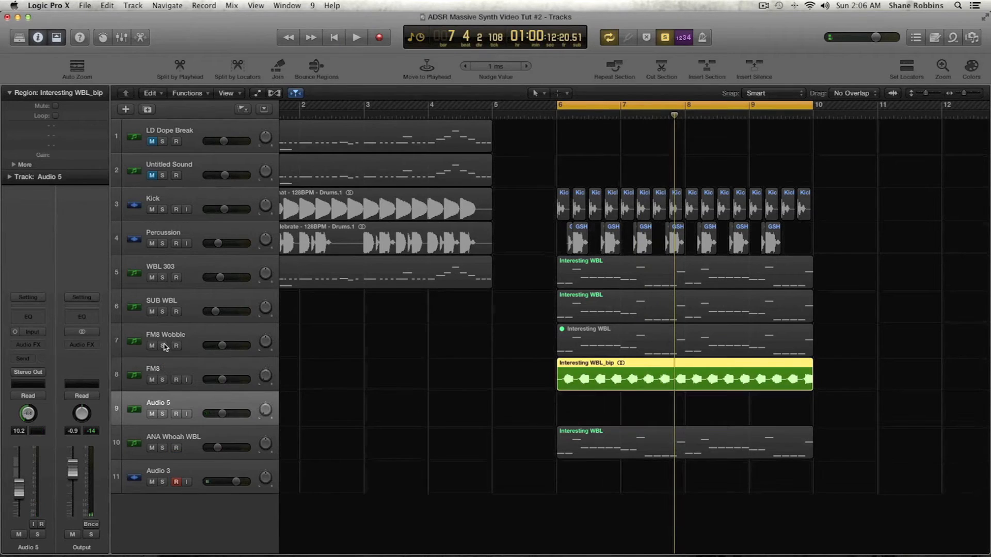
{"action": "left_click_drag", "start_coordinate": [627, 389], "coordinate": [614, 411]}
{"action": "key", "text": "super+z"}
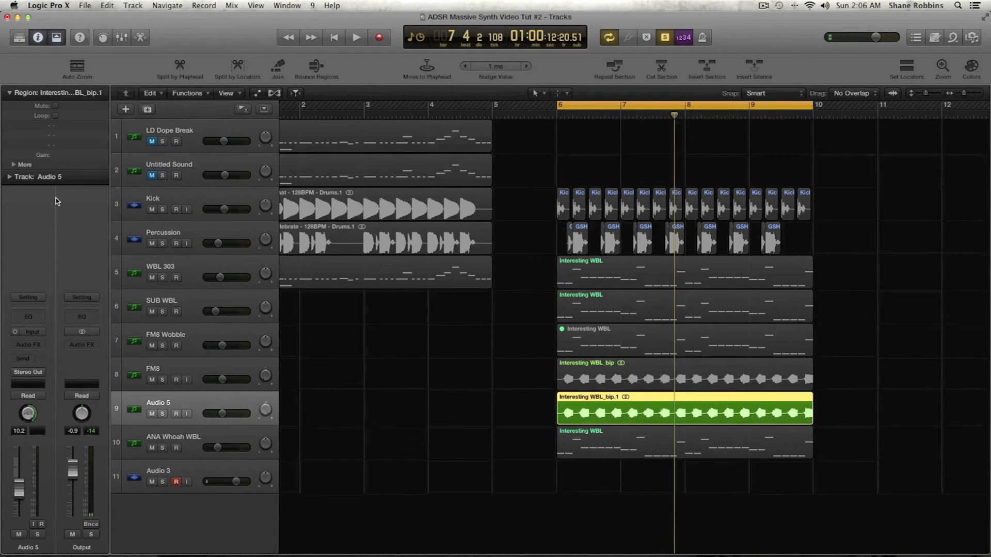
- Mute the SUB WBL and WBL 303 tracks, turn solo off, and play the loop with the bounced FM8 layers
{"action": "left_click", "coordinate": [152, 312]}
{"action": "left_click", "coordinate": [152, 277]}
{"action": "key", "text": "space"}
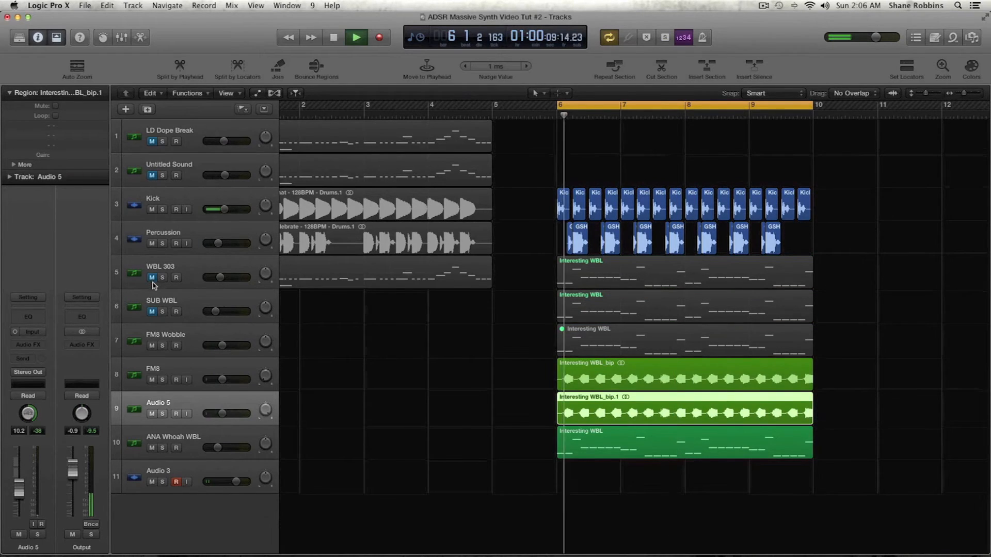
- Mute the ANA Whoah WBL track and play the loop with only the drums and the two bounced FM8 layers
{"action": "left_click", "coordinate": [152, 448]}
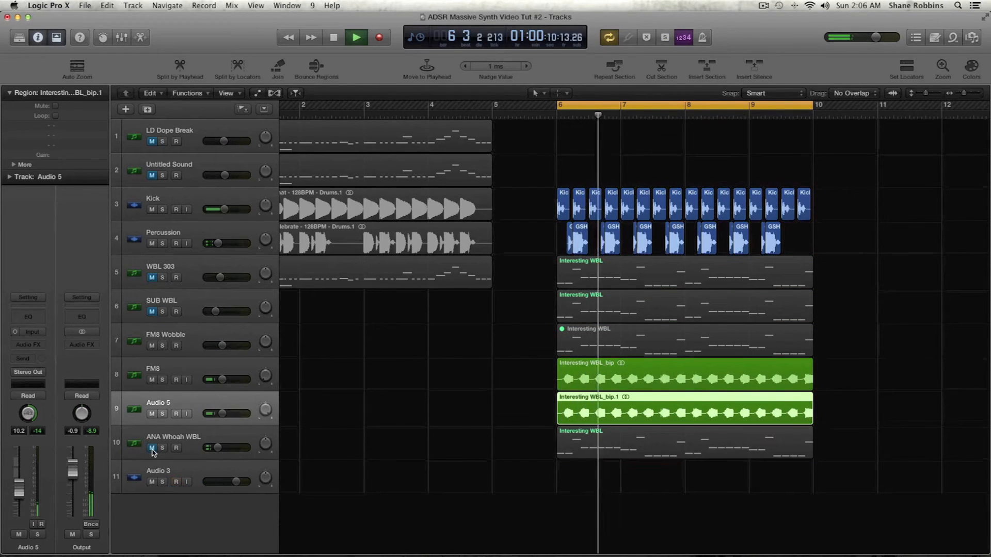
{"action": "left_click", "coordinate": [197, 370]}
{"action": "left_click", "coordinate": [177, 403]}
{"action": "key", "text": "space"}
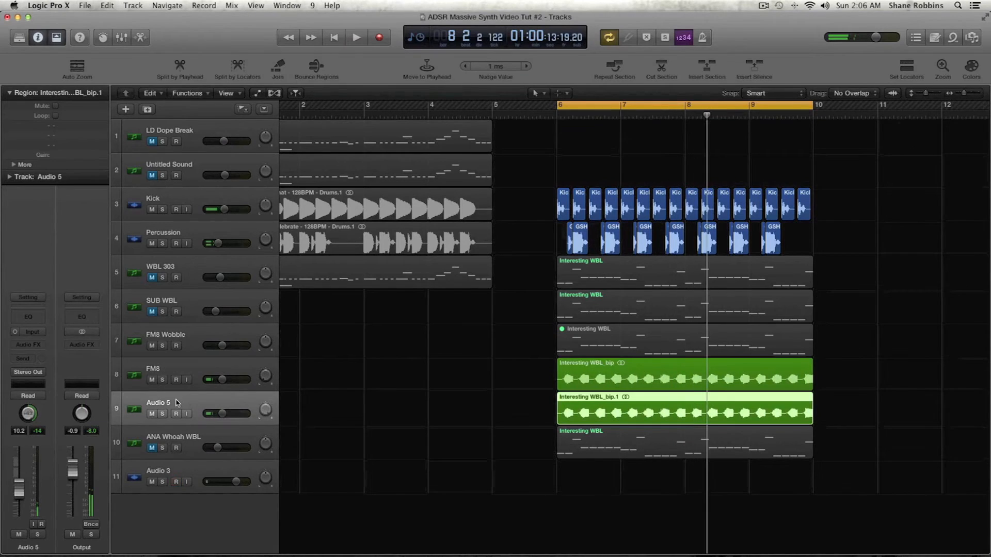
- Lower the Audio 5 track to -13.2 dB and the bounced FM8 track to -14.4 dB
{"action": "left_click_drag", "start_coordinate": [19, 487], "coordinate": [19, 493]}
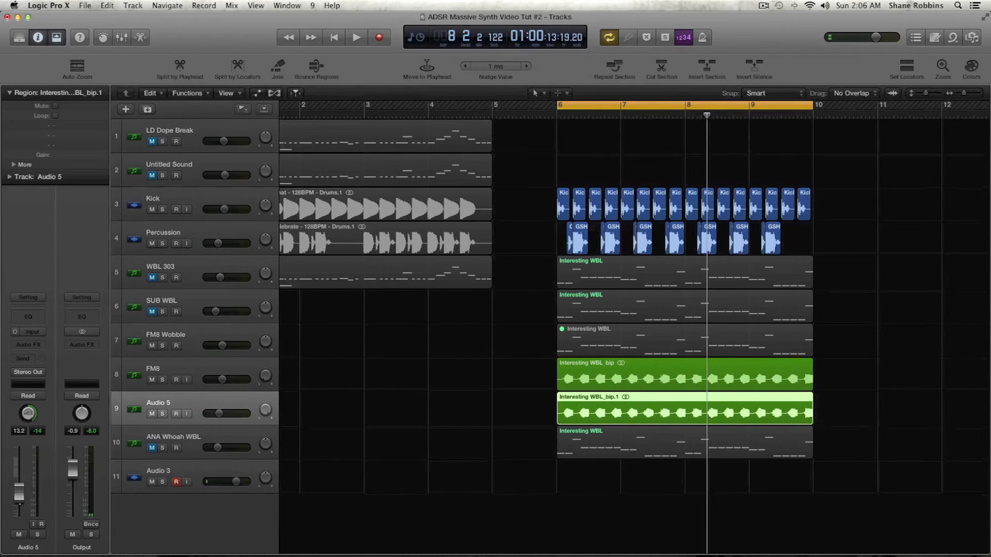
{"action": "left_click", "coordinate": [187, 375]}
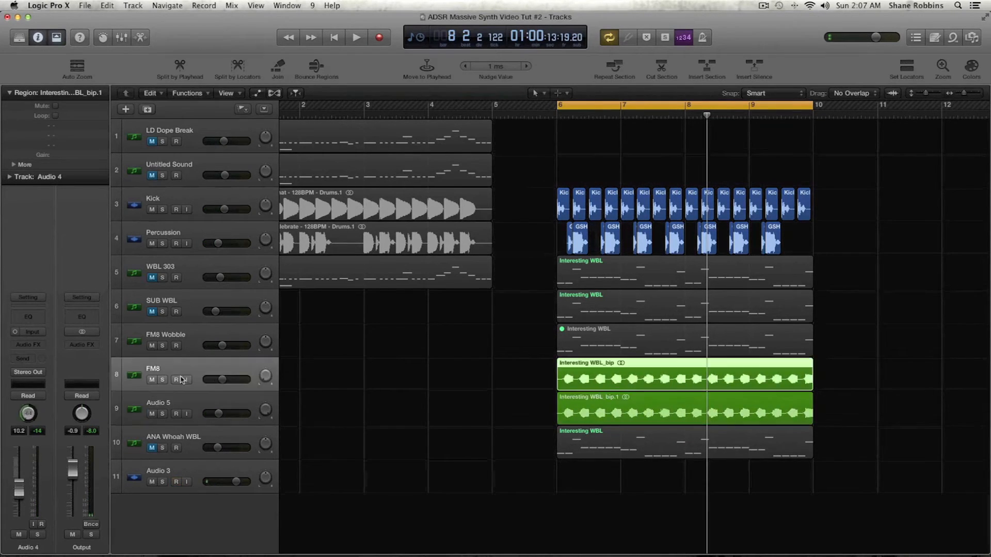
{"action": "left_click_drag", "start_coordinate": [19, 489], "coordinate": [19, 494]}
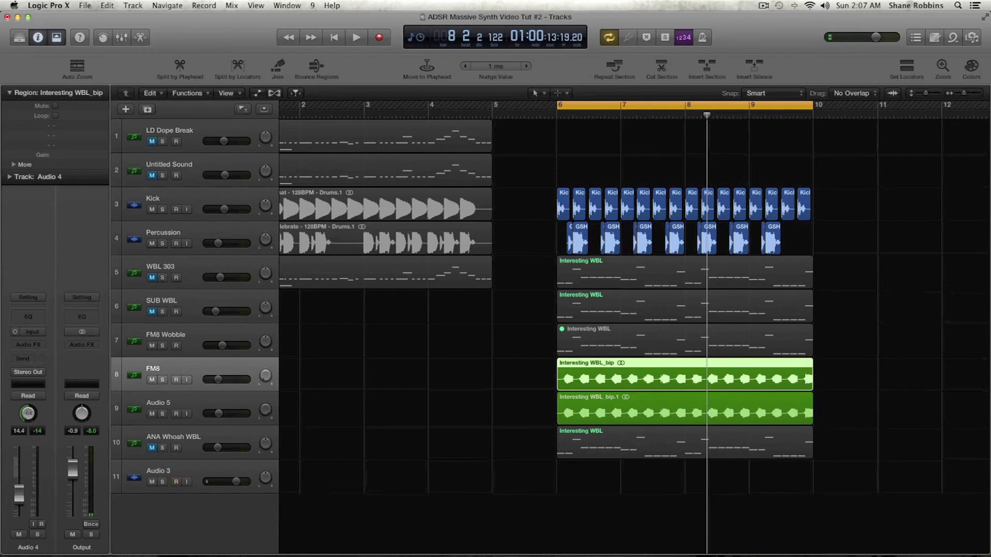
{"action": "key", "text": "ctrl+s"}
{"action": "key", "text": "ctrl+s"}
- Unmute the SUB WBL and WBL 303 tracks and play the loop with the FM8 layers
{"action": "left_click", "coordinate": [202, 336]}
{"action": "left_click", "coordinate": [152, 312]}
{"action": "left_click", "coordinate": [153, 278]}
{"action": "key", "text": "space"}
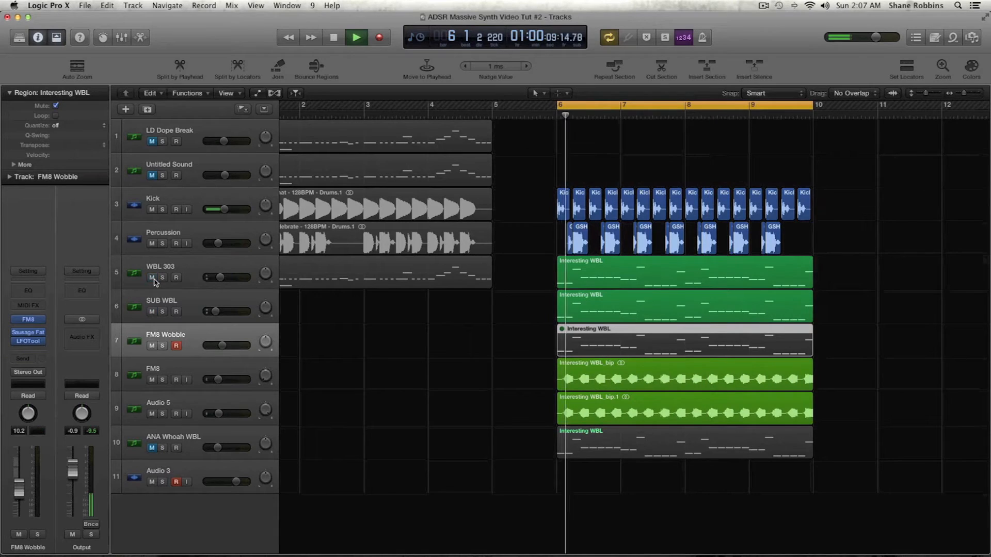
- Rebalance the two bounced FM8 layers during playback, setting Audio 5 to -12.8 dB and raising FM8 slightly
{"action": "left_click", "coordinate": [197, 415]}
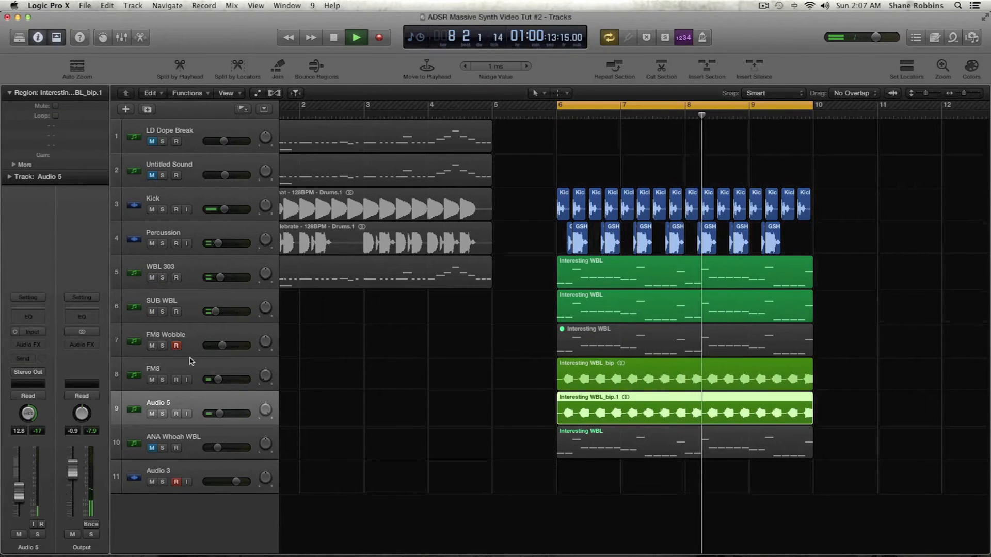
{"action": "key", "text": "Up"}
{"action": "left_click_drag", "start_coordinate": [18, 492], "coordinate": [18, 489]}
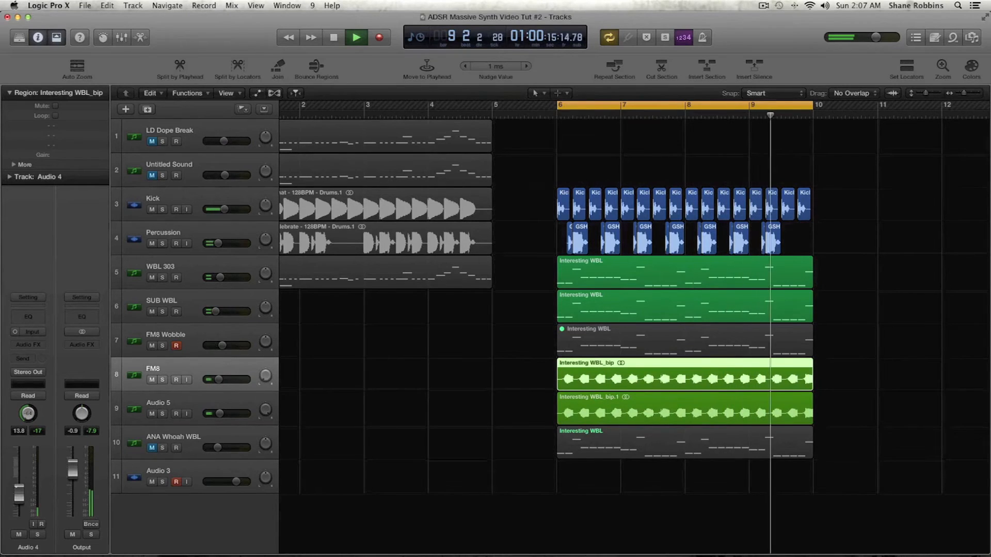
- Unmute the ANA Whoah WBL track and play the loop with all bass layers
{"action": "left_click", "coordinate": [158, 440]}
{"action": "key", "text": "space"}
{"action": "left_click", "coordinate": [151, 448]}
{"action": "key", "text": "space"}
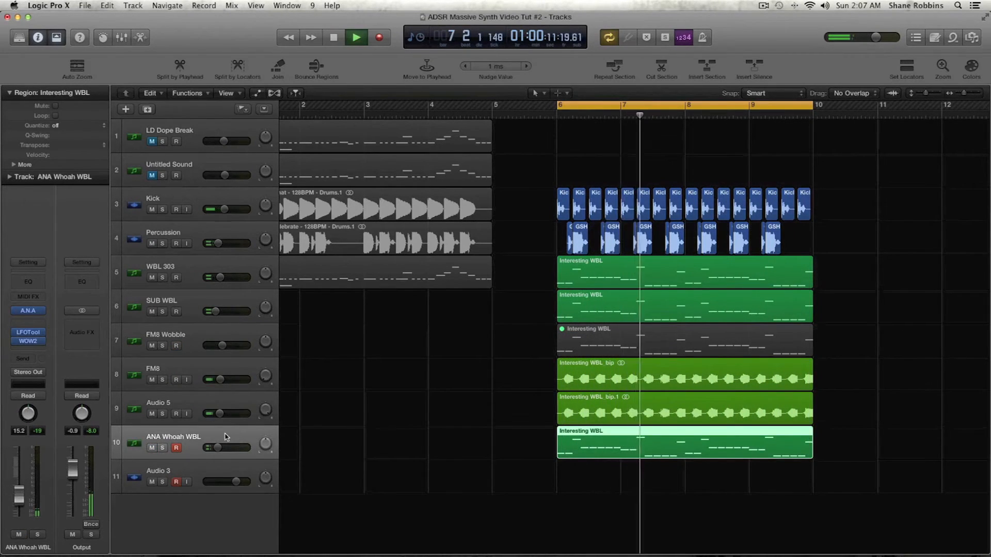
{"action": "key", "text": "space"}
- Solo the ANA Whoah WBL region and bounce it in place to a new audio track
{"action": "key", "text": "ctrl+s"}
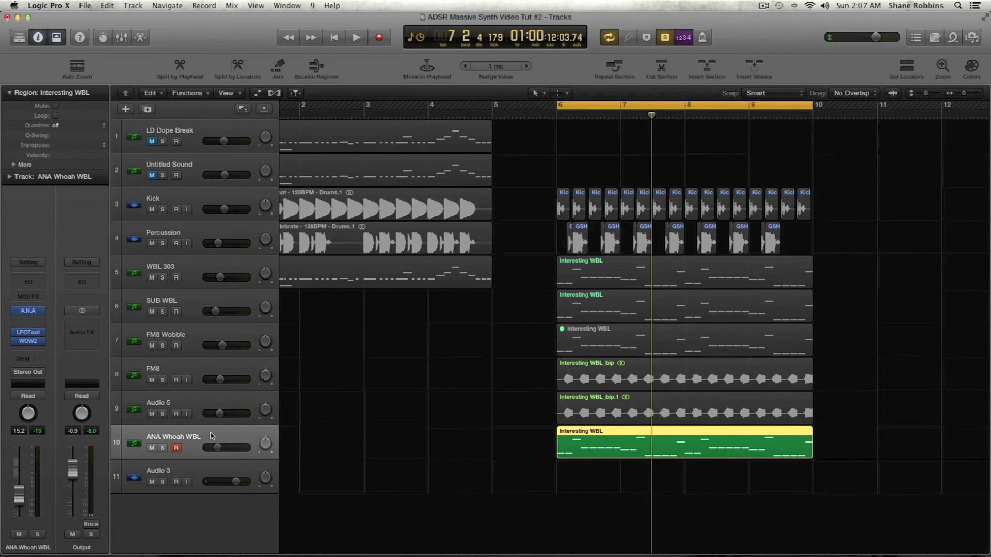
{"action": "key", "text": "ctrl+b"}
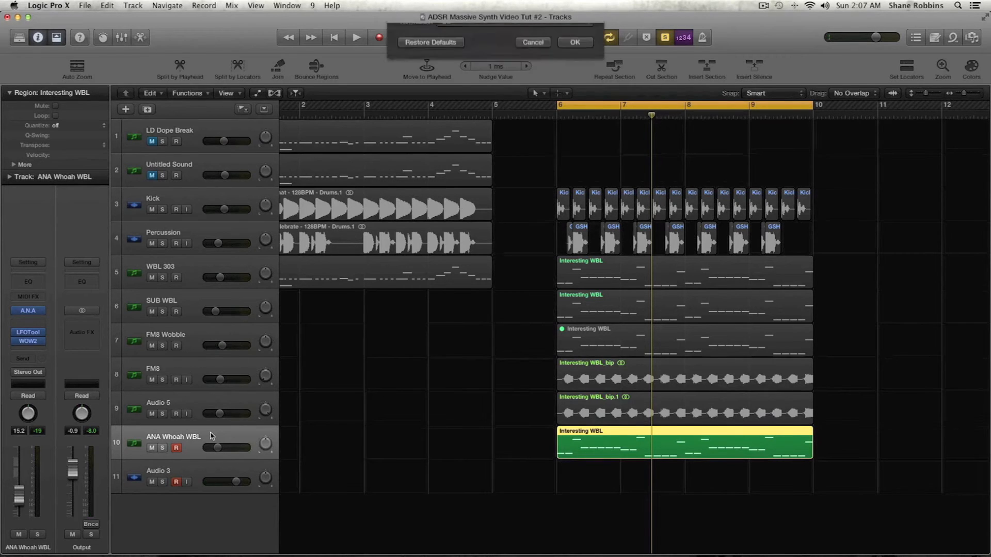
{"action": "key", "text": "Return"}
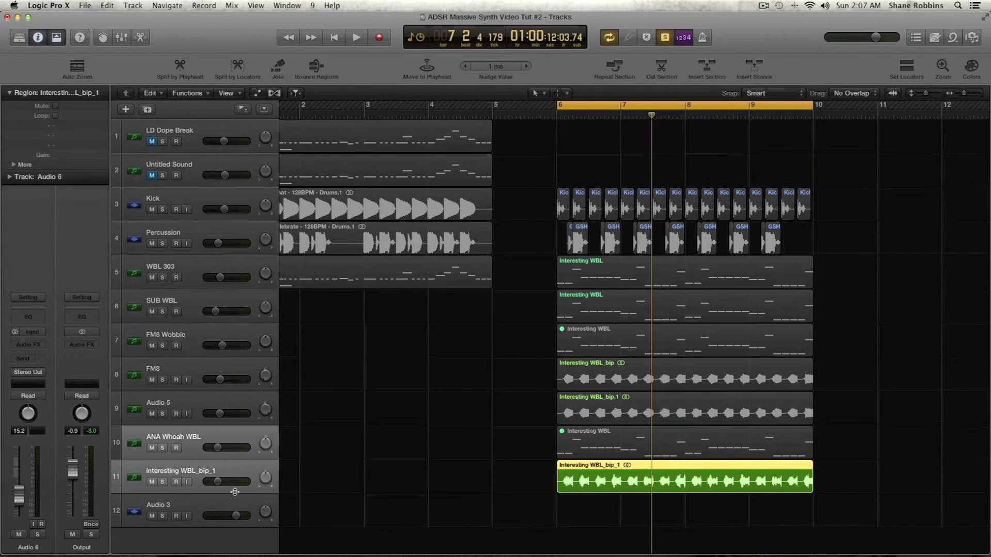
- Select the bounced ANA track, Interesting WBL_bip_1, and play its region in solo
{"action": "left_click", "coordinate": [239, 469]}
{"action": "left_click", "coordinate": [176, 516]}
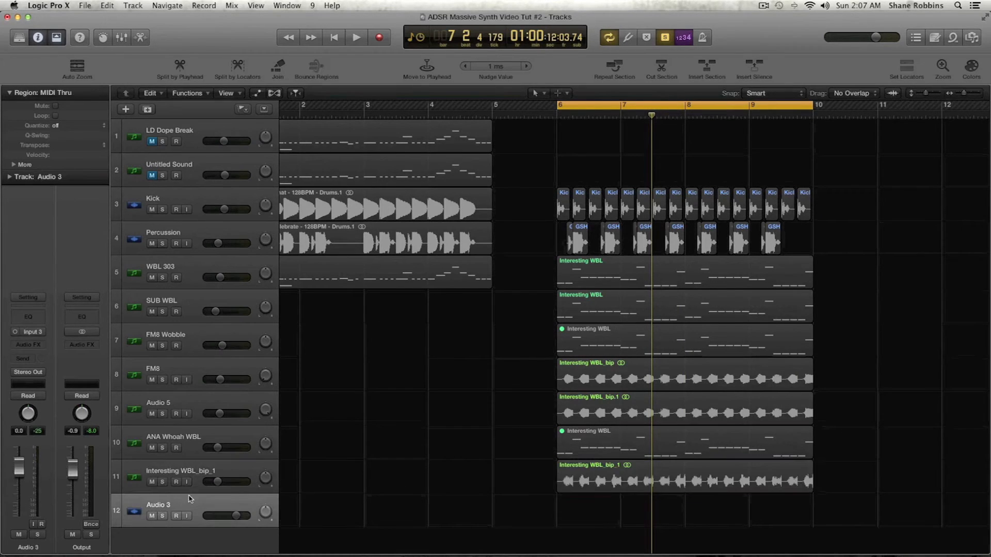
{"action": "left_click", "coordinate": [196, 474]}
{"action": "key", "text": "space"}
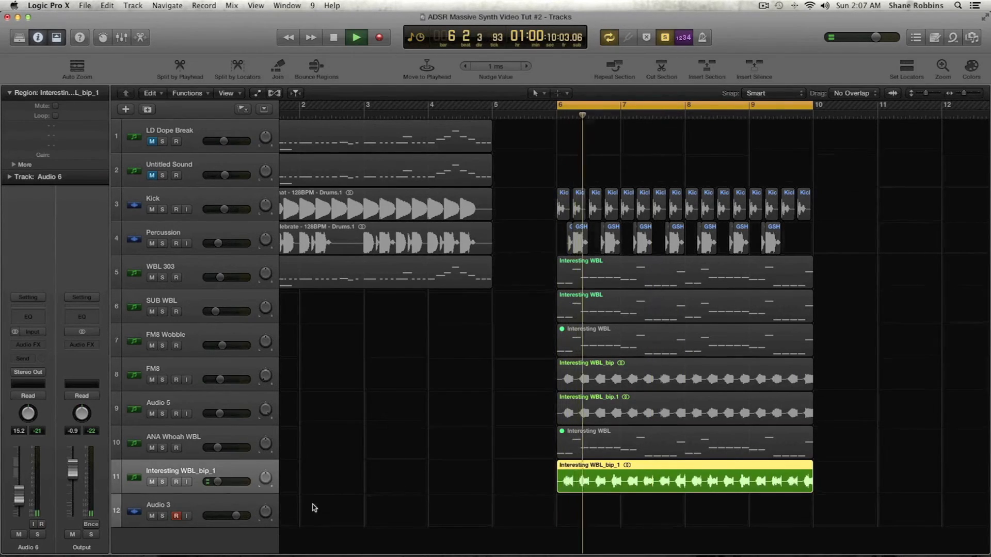
- Duplicate the bounced ANA track with its settings and copy the bounced region onto the new track
{"action": "key", "text": "super+alt+a"}
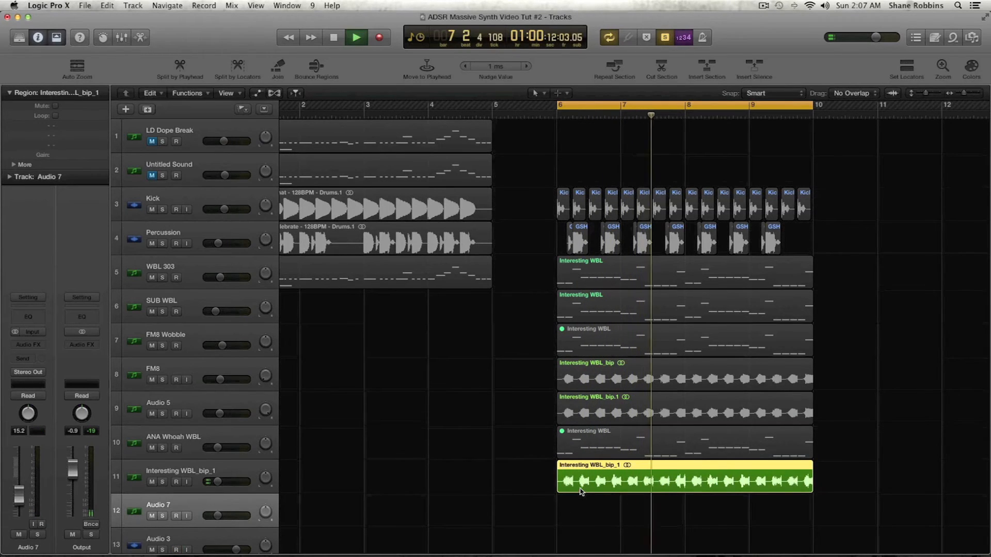
{"action": "left_click_drag", "start_coordinate": [567, 480], "coordinate": [567, 514]}
{"action": "key", "text": "space"}
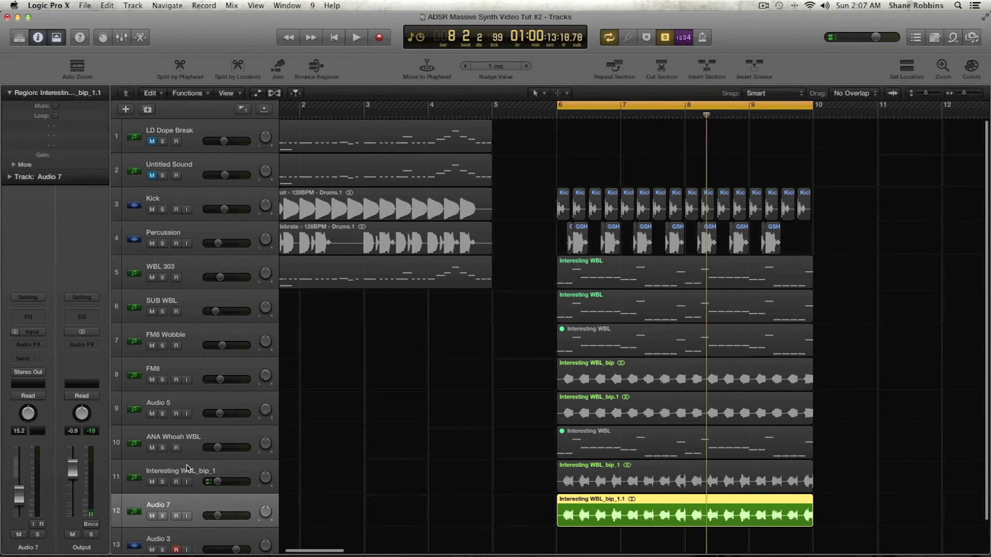
- Pan the bounced ANA track to one side and its duplicate Audio 7 to the opposite side, playing each in solo
{"action": "left_click", "coordinate": [190, 477]}
{"action": "key", "text": "space"}
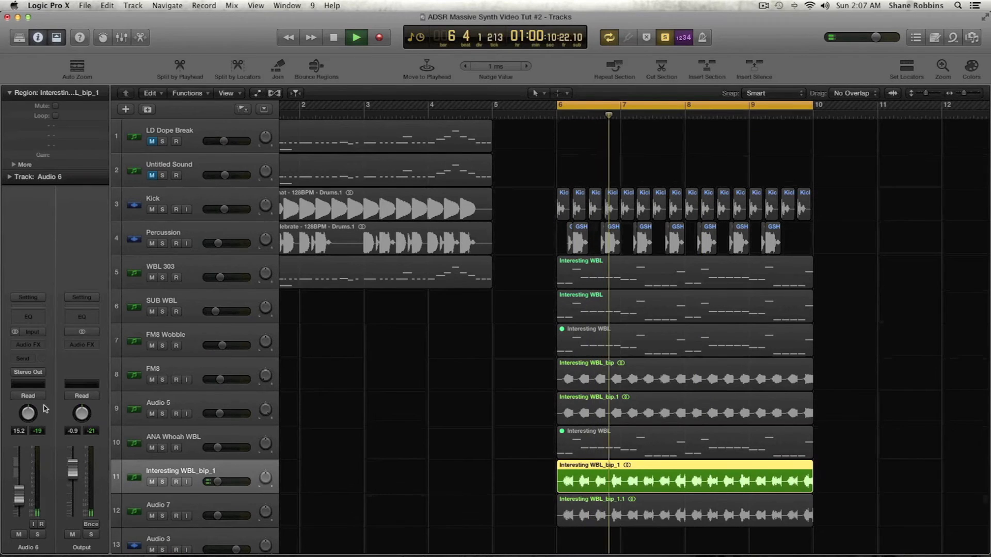
{"action": "left_click_drag", "start_coordinate": [28, 411], "coordinate": [29, 372]}
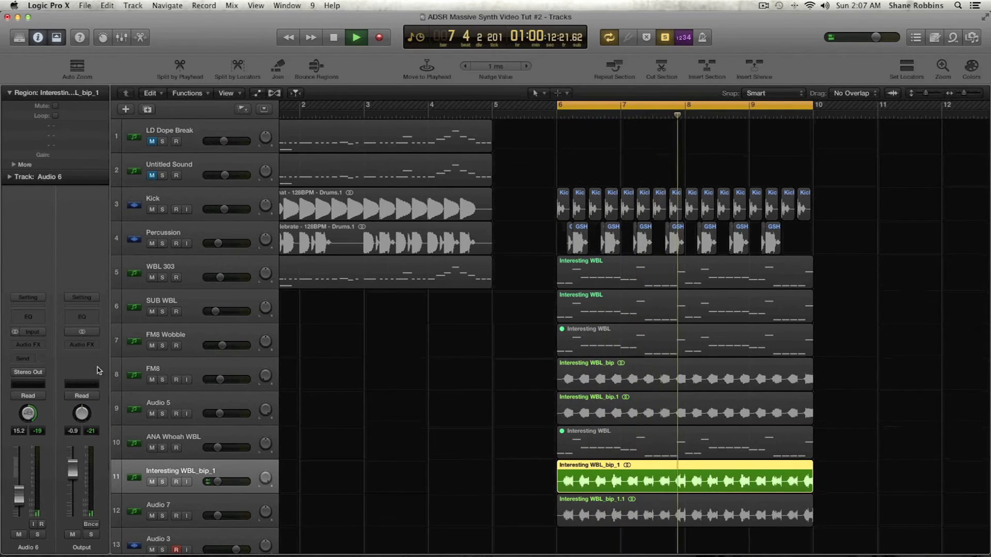
{"action": "key", "text": "space"}
{"action": "left_click", "coordinate": [213, 502]}
{"action": "key", "text": "space"}
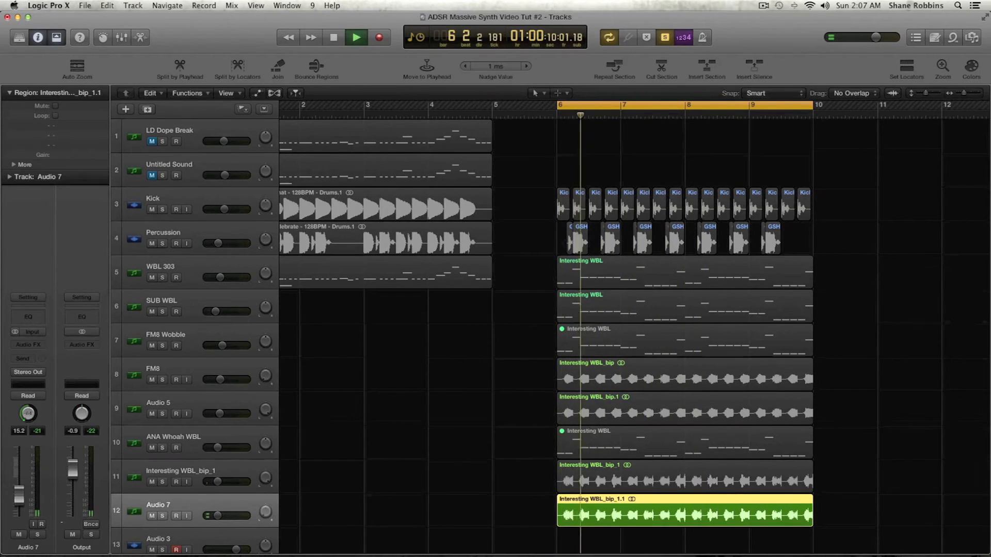
{"action": "key", "text": "space"}
- Turn solo off, mute the WBL 303 track, and play the loop with the sub, FM8 and ANA layers
{"action": "key", "text": "super+a"}
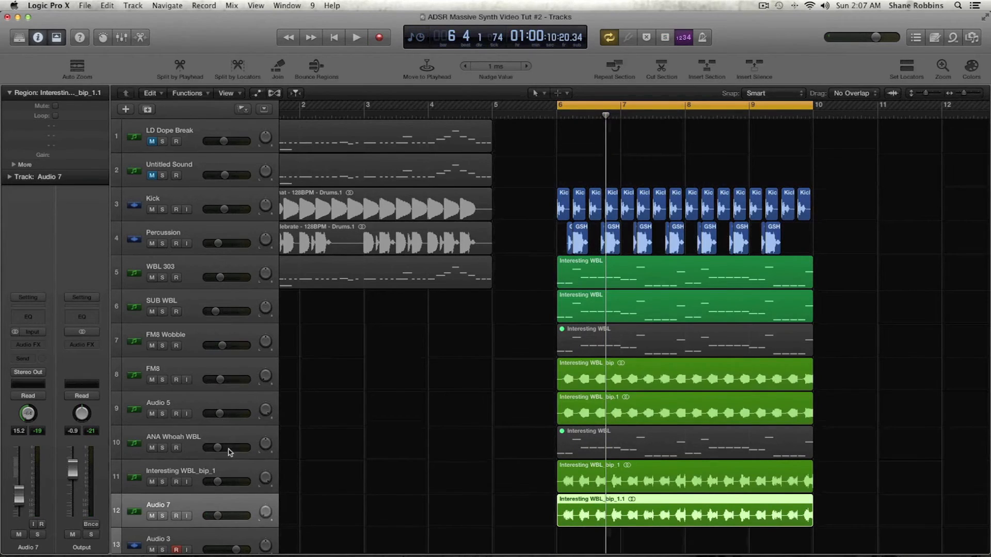
{"action": "left_click", "coordinate": [152, 277]}
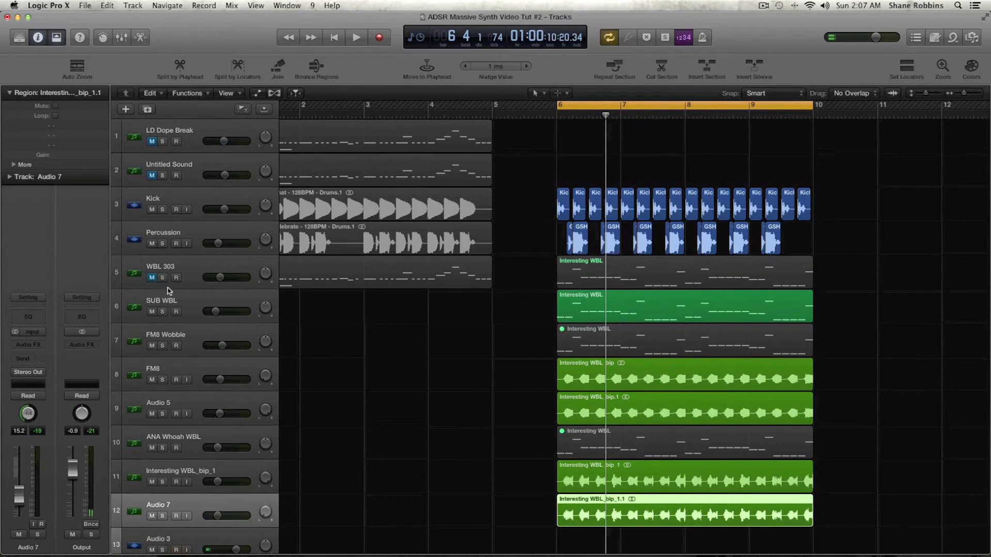
{"action": "key", "text": "space"}
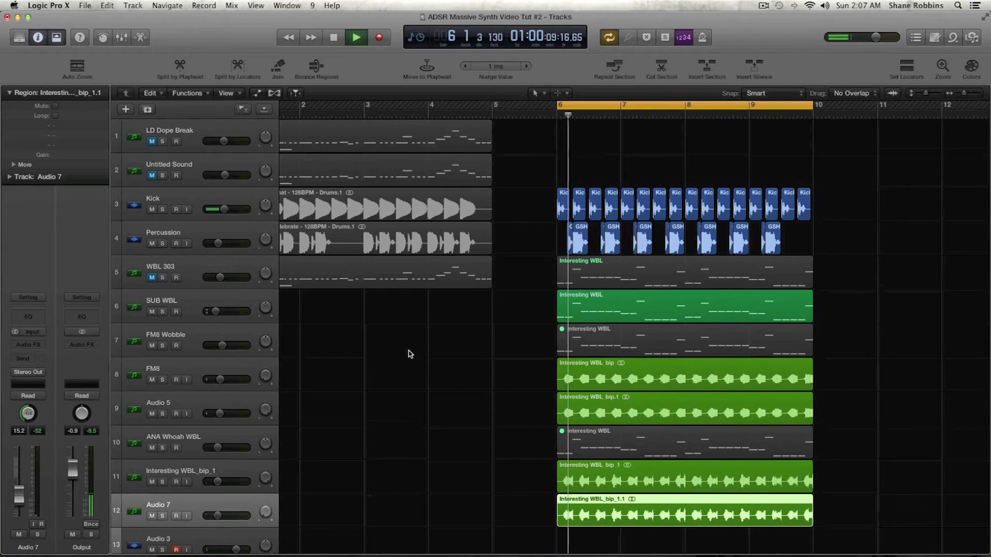
- Lower both bounced ANA tracks, Interesting WBL_bip_1 and Audio 7, to -15.6 dB during playback
{"action": "left_click", "coordinate": [200, 472]}
{"action": "key", "text": "Down"}
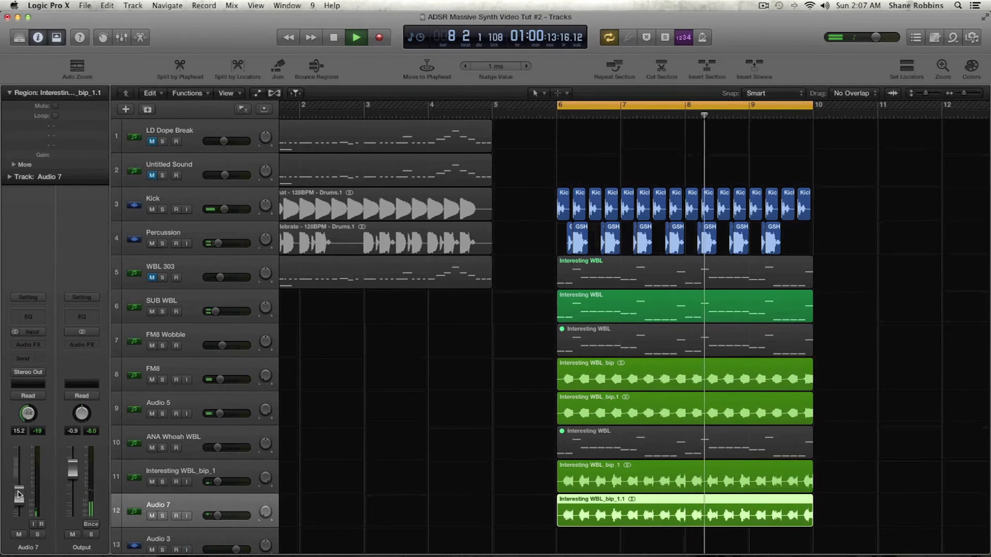
{"action": "left_click", "coordinate": [164, 467]}
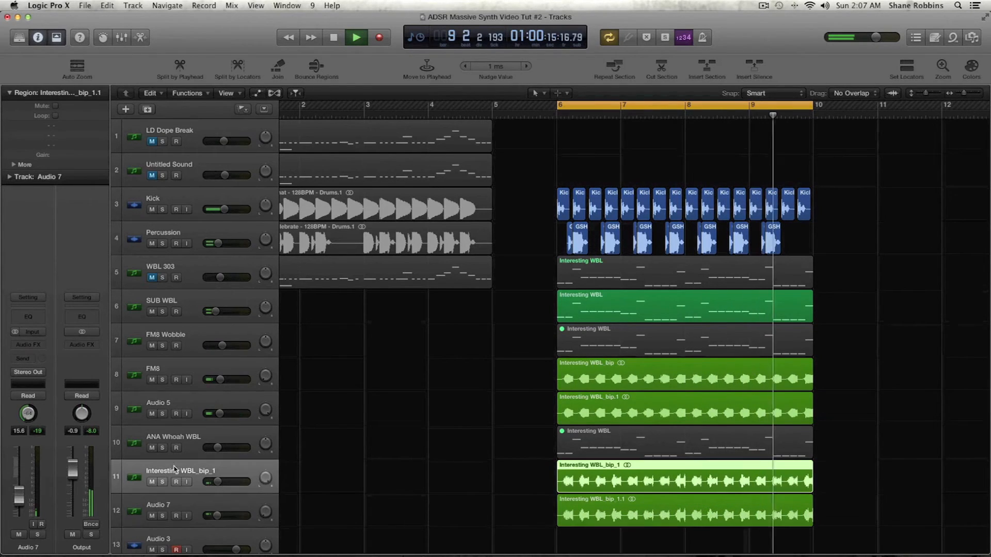
{"action": "key", "text": "space"}
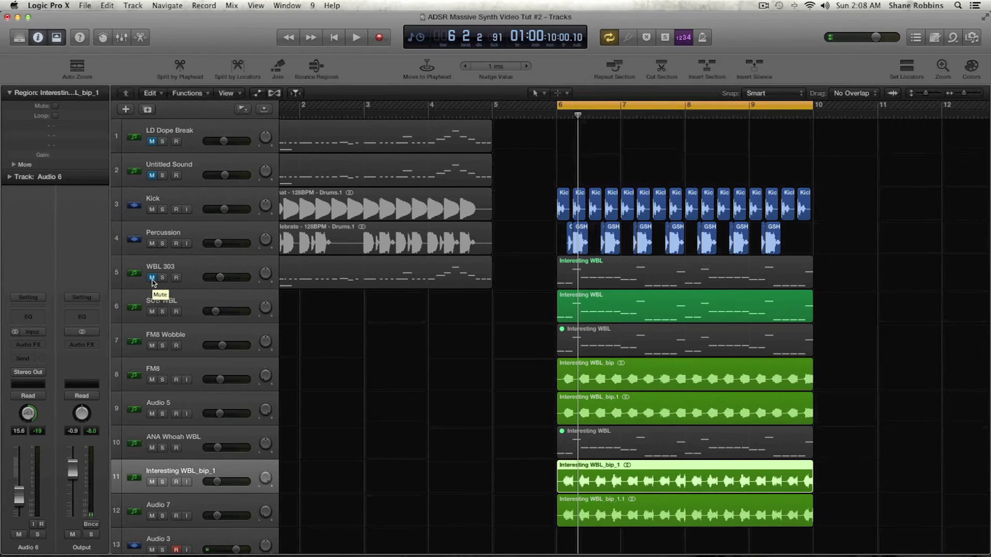
- Unmute the WBL 303 track and play the loop to check the full layered bass
{"action": "left_click", "coordinate": [152, 279]}
{"action": "key", "text": "space"}
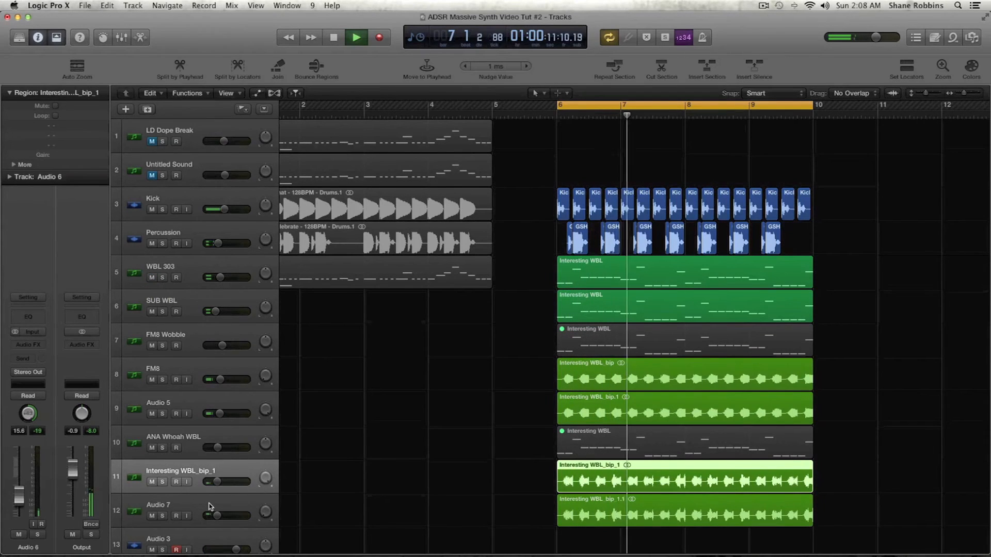
{"action": "key", "text": "Down"}
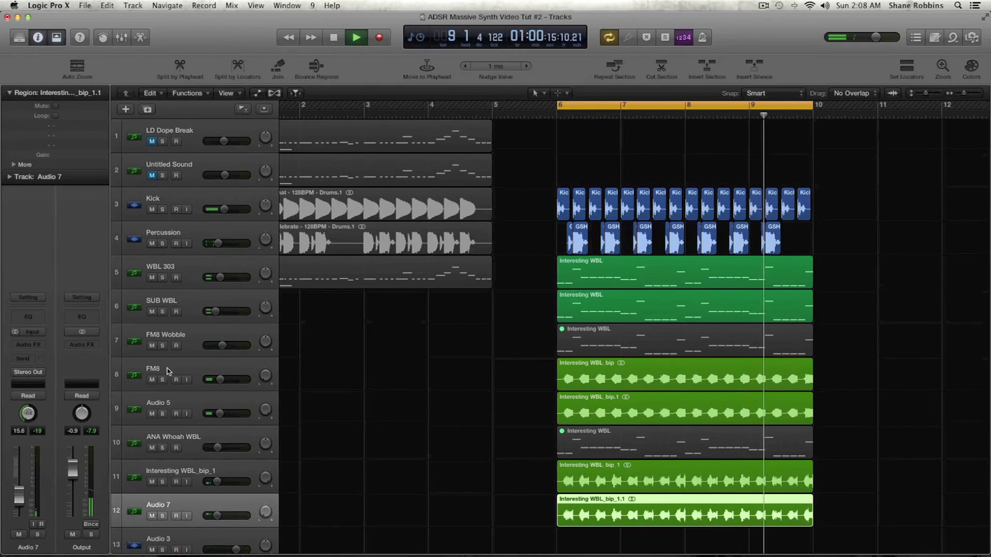
{"action": "left_click", "coordinate": [196, 473]}
{"action": "key", "text": "space"}
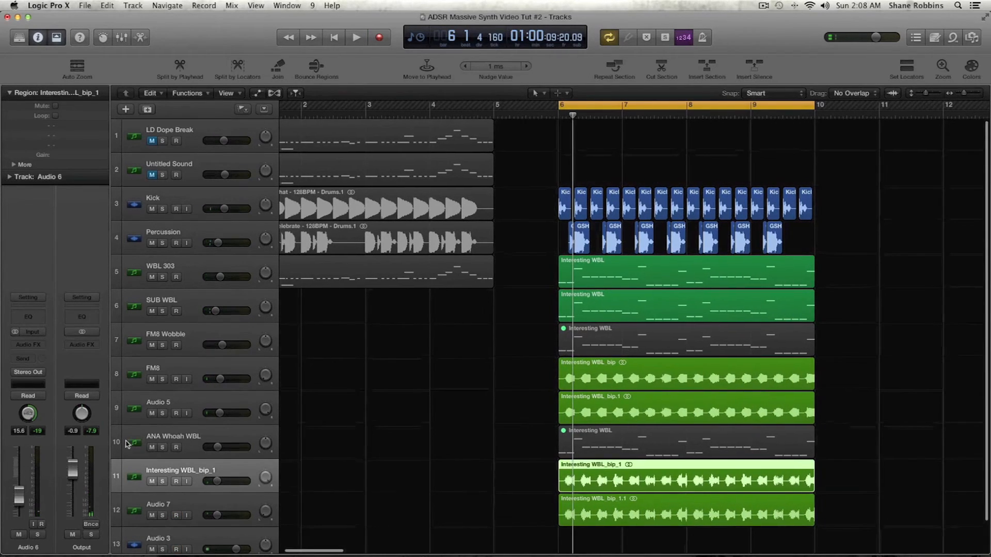
- Insert a stereo Channel EQ on the Interesting WBL_bip_1 track and enable a low cut at 205 Hz
{"action": "left_click", "coordinate": [32, 346]}
{"action": "mouse_move", "coordinate": [51, 394]}
{"action": "mouse_move", "coordinate": [154, 394]}
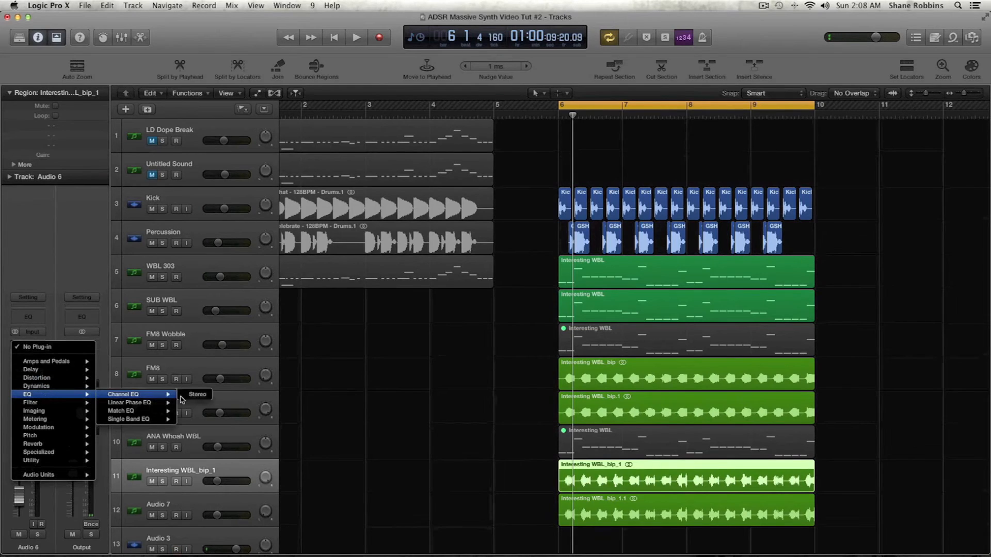
{"action": "left_click", "coordinate": [192, 394]}
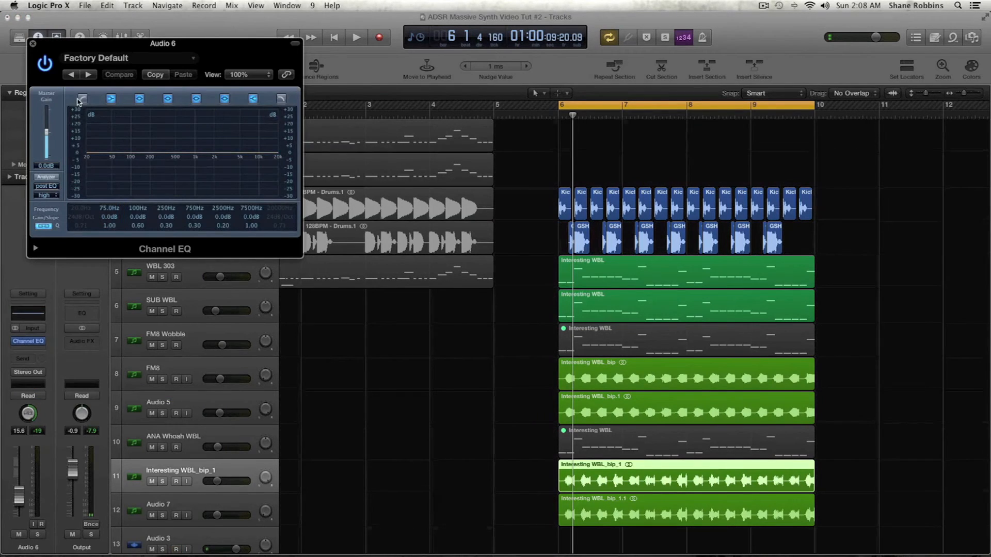
{"action": "left_click", "coordinate": [83, 98]}
{"action": "left_click_drag", "start_coordinate": [96, 147], "coordinate": [156, 154]}
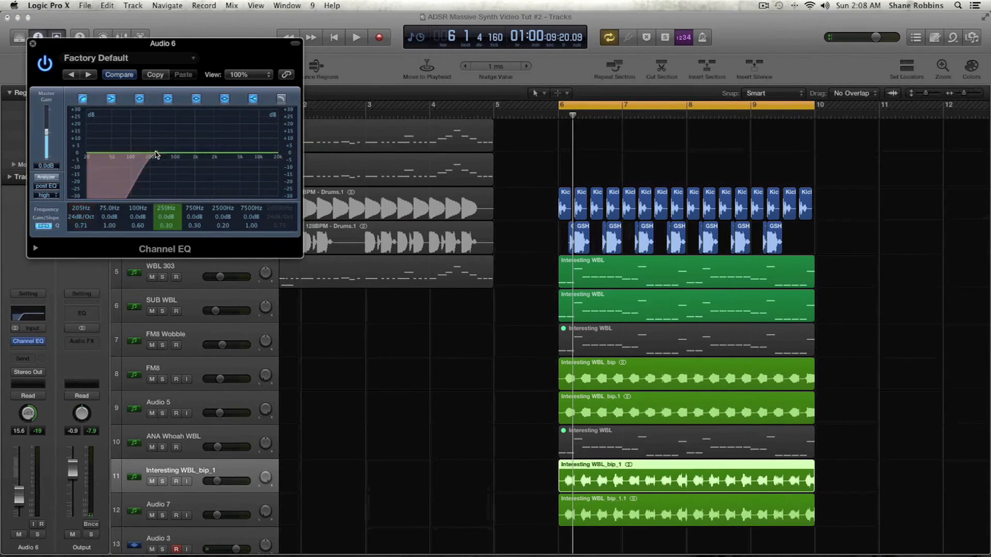
- Turn on the EQ analyzer and raise the low cut to 350 Hz while the loop plays, closing the EQ when done
{"action": "key", "text": "space"}
{"action": "left_click", "coordinate": [54, 177]}
{"action": "left_click_drag", "start_coordinate": [132, 178], "coordinate": [152, 183]}
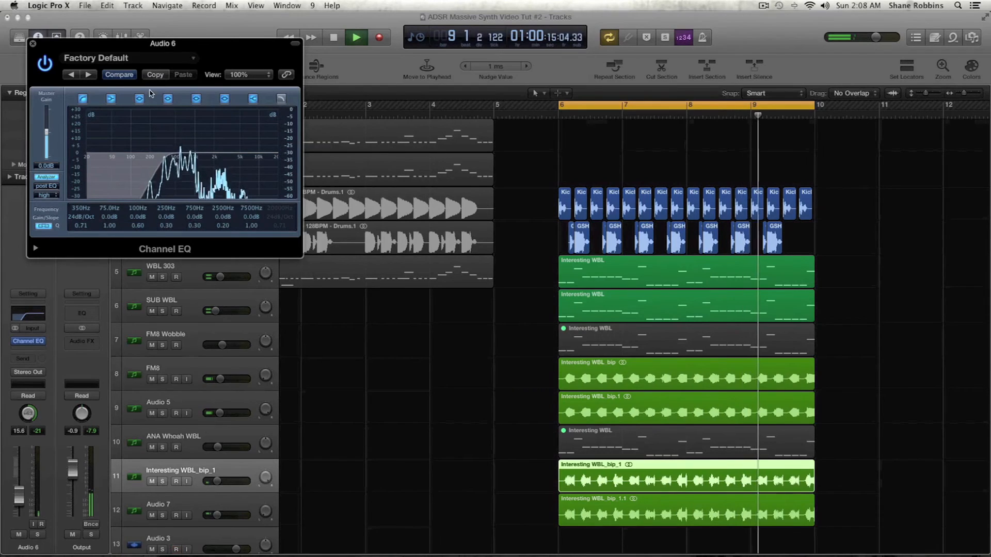
{"action": "key", "text": "space"}
{"action": "left_click", "coordinate": [32, 44]}
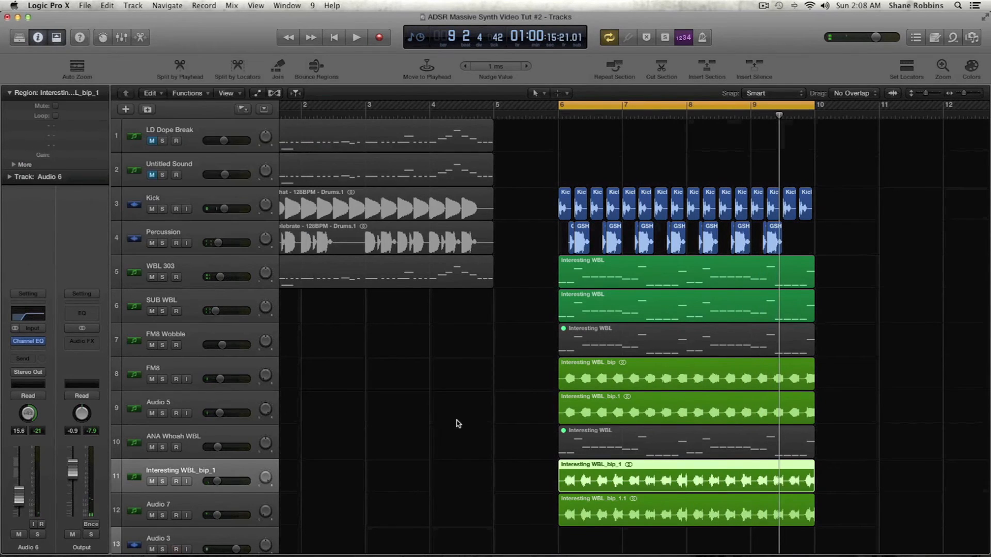
- Insert a stereo Channel EQ on the Audio 7 track
{"action": "left_click", "coordinate": [208, 508]}
{"action": "left_click", "coordinate": [34, 344]}
{"action": "mouse_move", "coordinate": [44, 394]}
{"action": "mouse_move", "coordinate": [137, 395]}
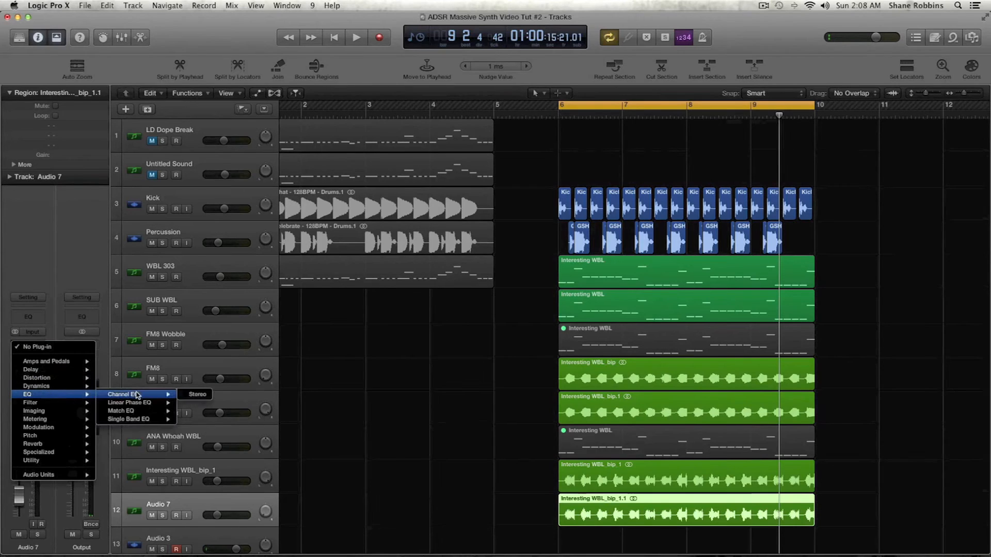
{"action": "left_click", "coordinate": [196, 394]}
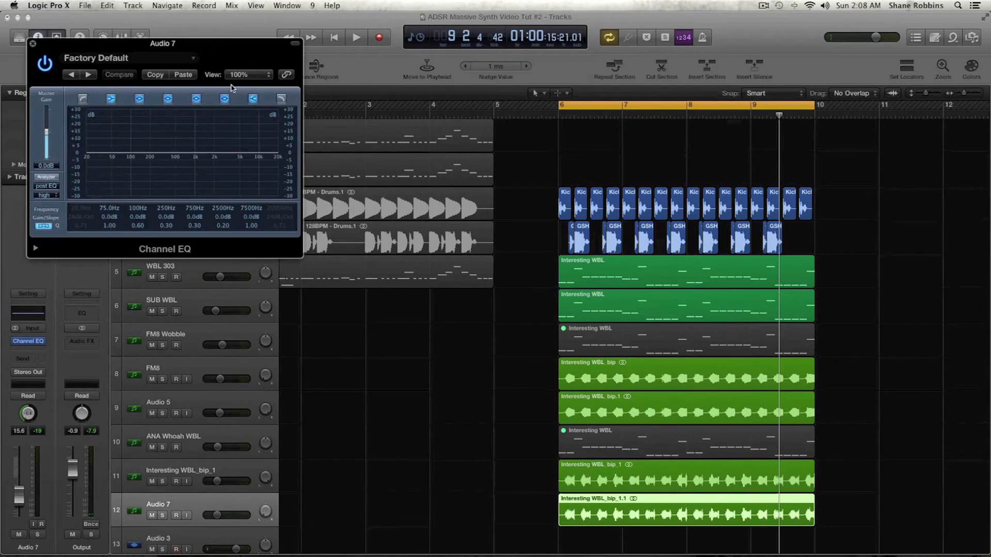
- Paste the copied low-cut settings into the Channel EQ on the Audio 7 track and close the EQ
{"action": "left_click", "coordinate": [182, 75]}
{"action": "left_click", "coordinate": [33, 44]}
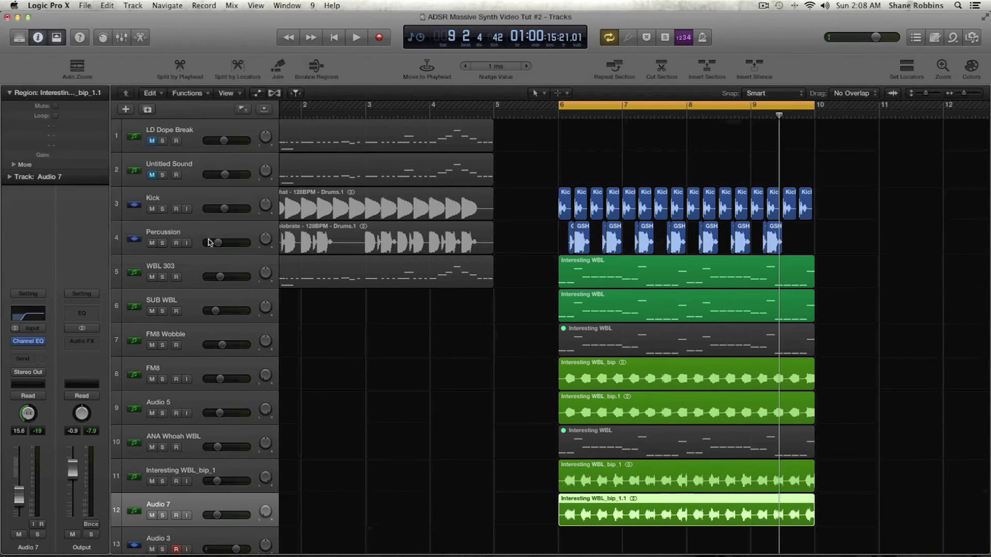
- Lower the Interesting WBL_bip_1 track to -19.5 dB and Audio 7 to -18.0 dB, checking the balance while the loop plays
{"action": "left_click", "coordinate": [203, 474]}
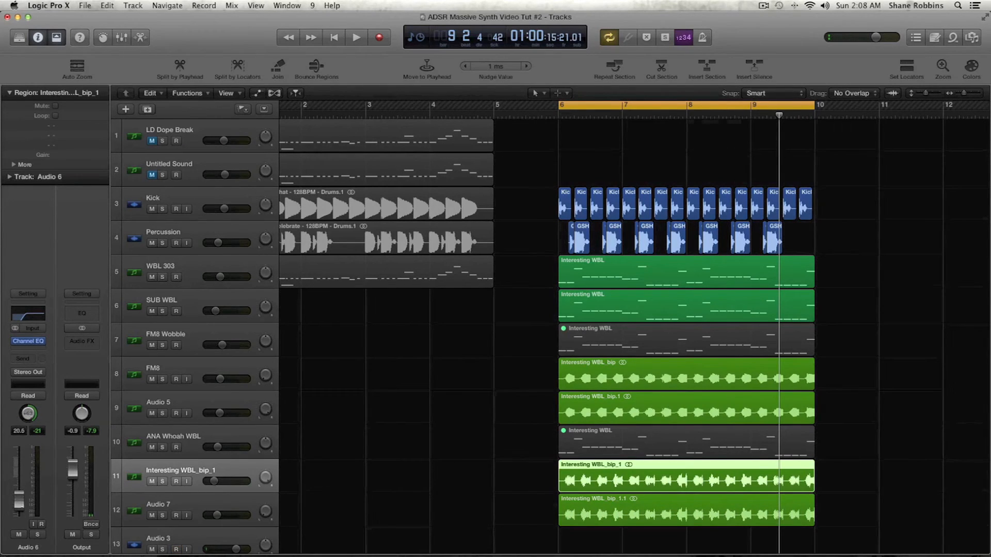
{"action": "left_click", "coordinate": [177, 510]}
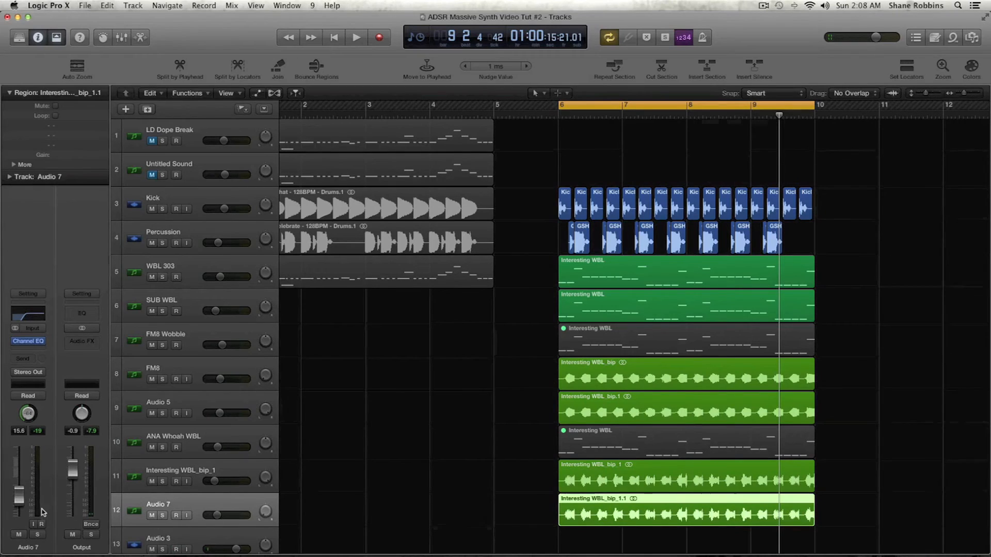
{"action": "left_click_drag", "start_coordinate": [24, 504], "coordinate": [24, 502]}
{"action": "key", "text": "space"}
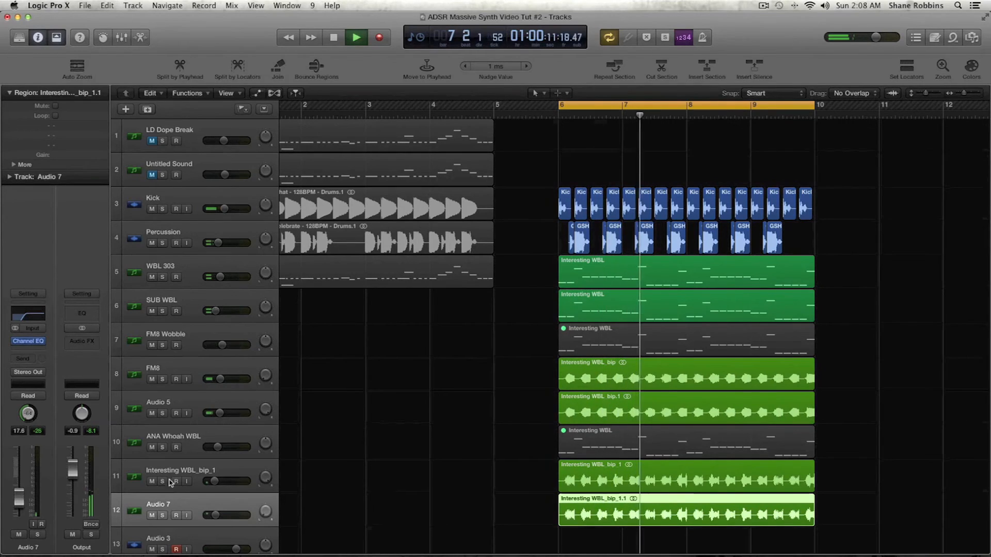
{"action": "key", "text": "Up"}
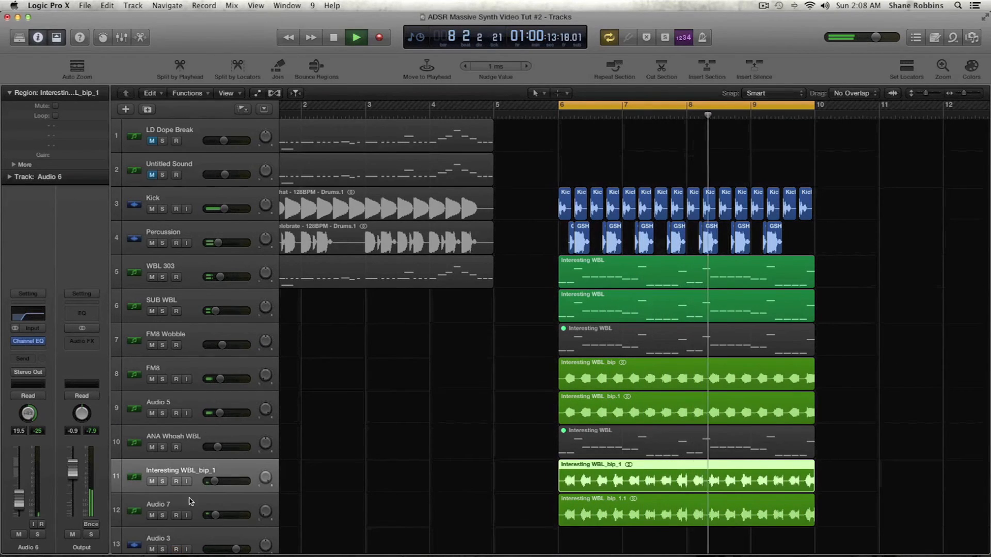
{"action": "key", "text": "Down"}
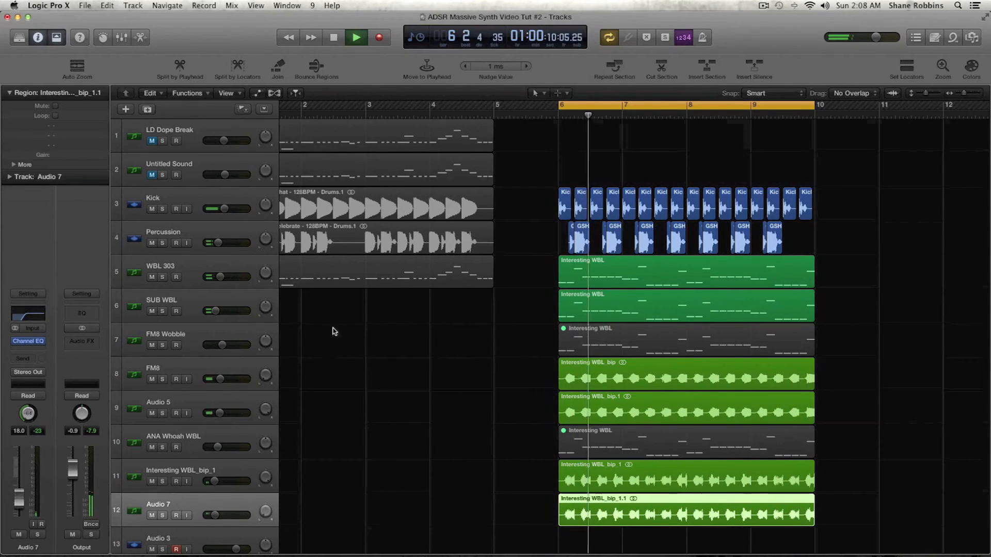
{"action": "scroll", "coordinate": [430, 351], "scroll_direction": "down", "scroll_amount": 3}
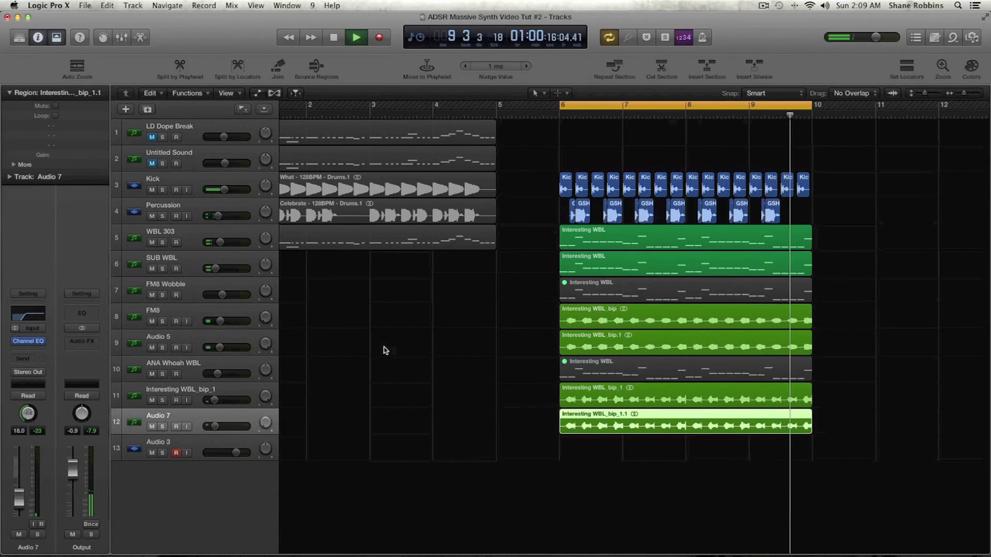
{"action": "key", "text": "space"}
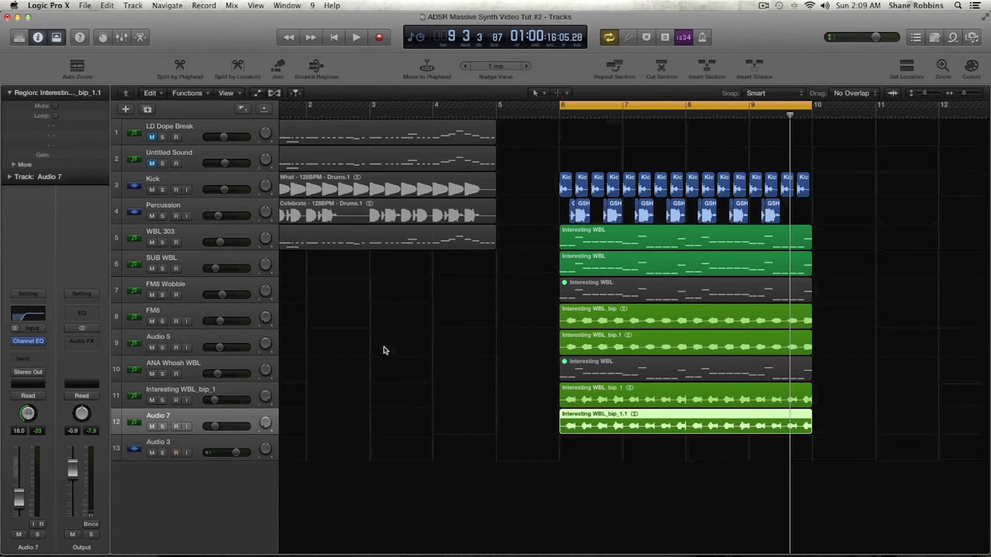
- Examine the mono and stereo options offered for Massive in the WBL 303 track's instrument slot, leaving the choice unchanged
{"action": "left_click", "coordinate": [179, 315]}
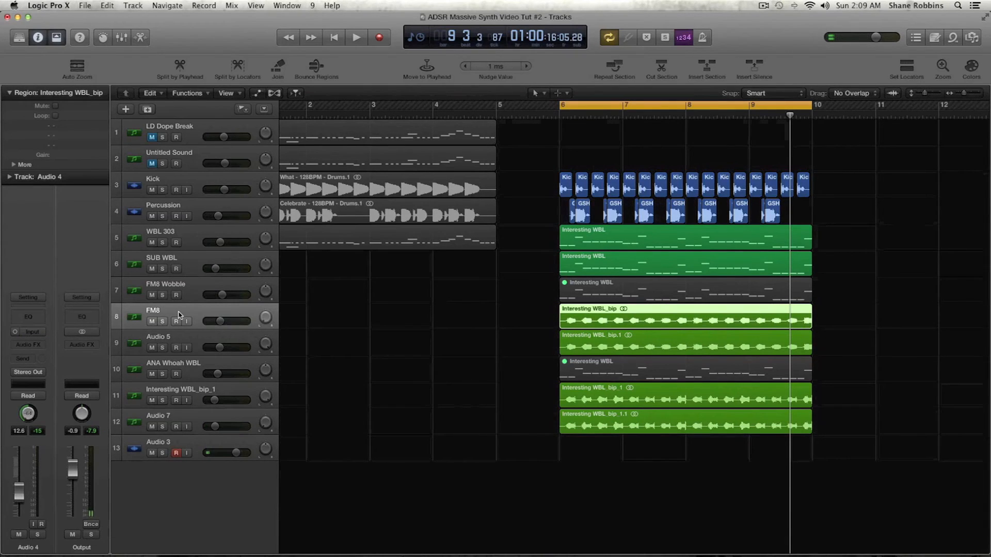
{"action": "left_click", "coordinate": [181, 249]}
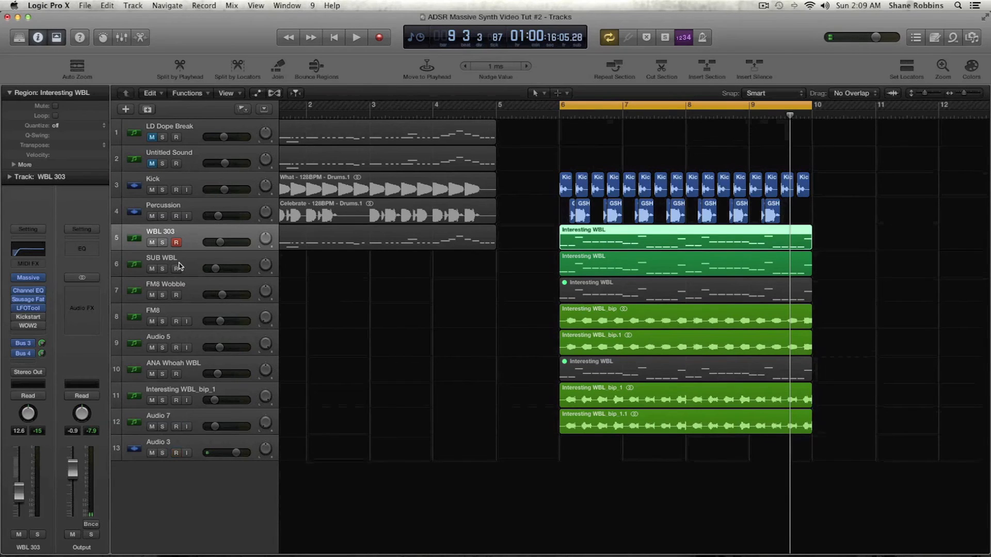
{"action": "left_click", "coordinate": [39, 278]}
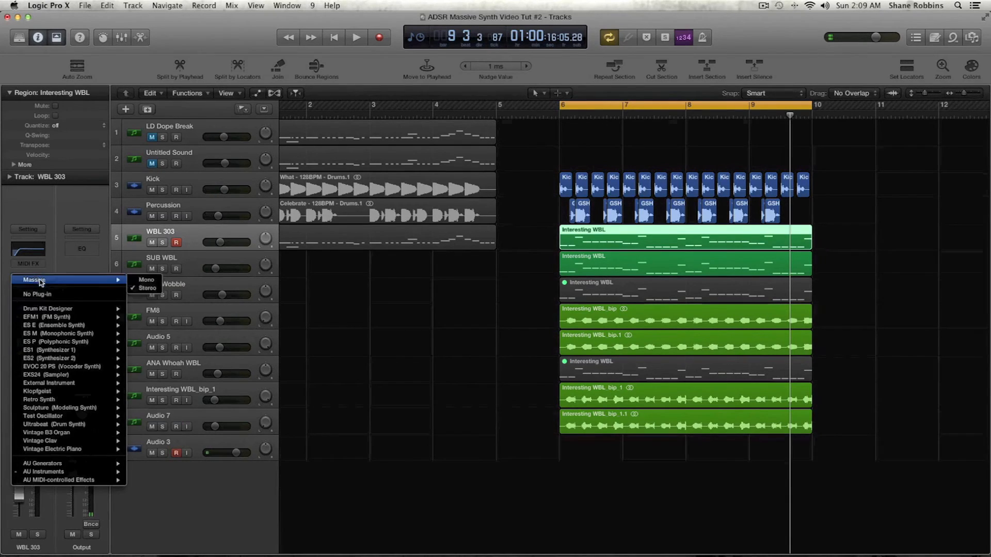
{"action": "mouse_move", "coordinate": [70, 471]}
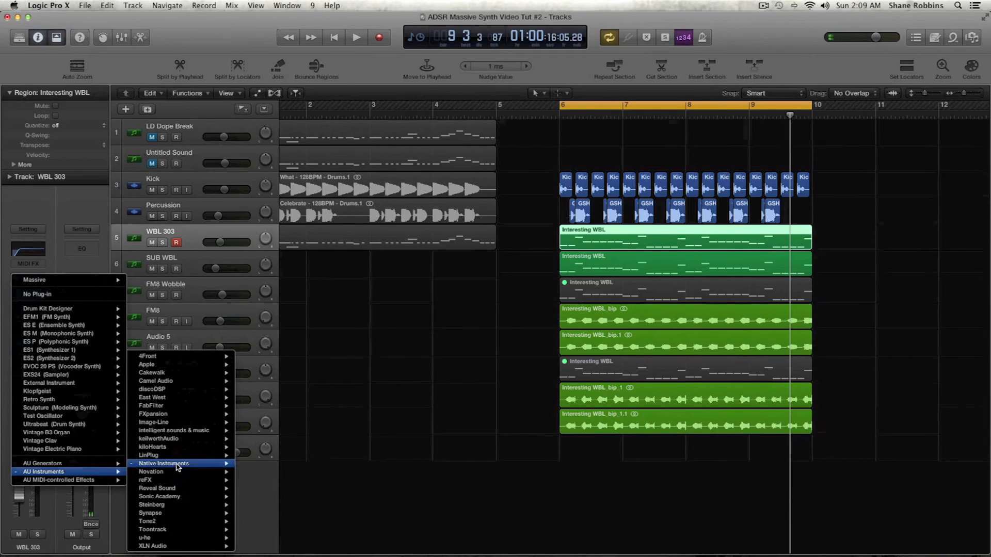
{"action": "mouse_move", "coordinate": [176, 464]}
{"action": "mouse_move", "coordinate": [269, 496]}
{"action": "mouse_move", "coordinate": [291, 530]}
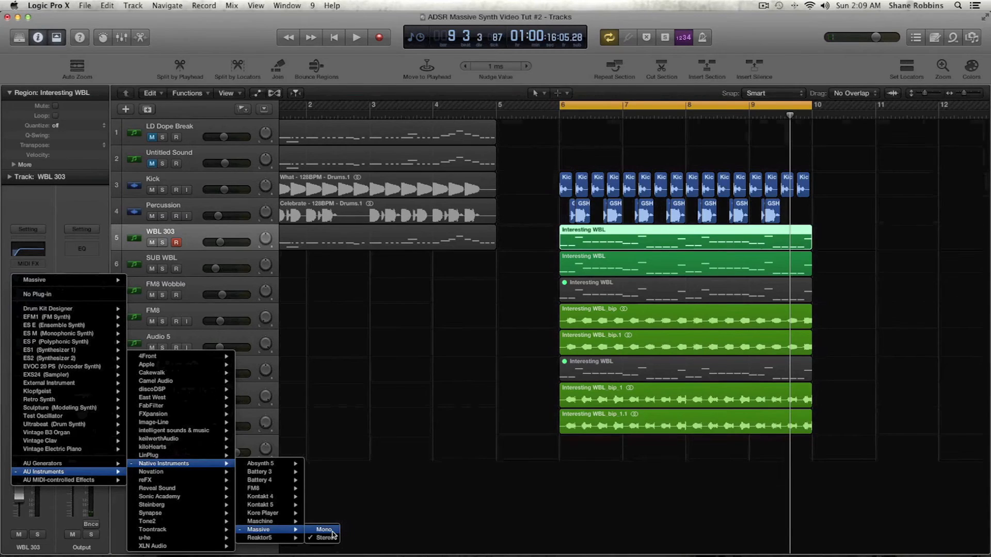
{"action": "left_click", "coordinate": [332, 459]}
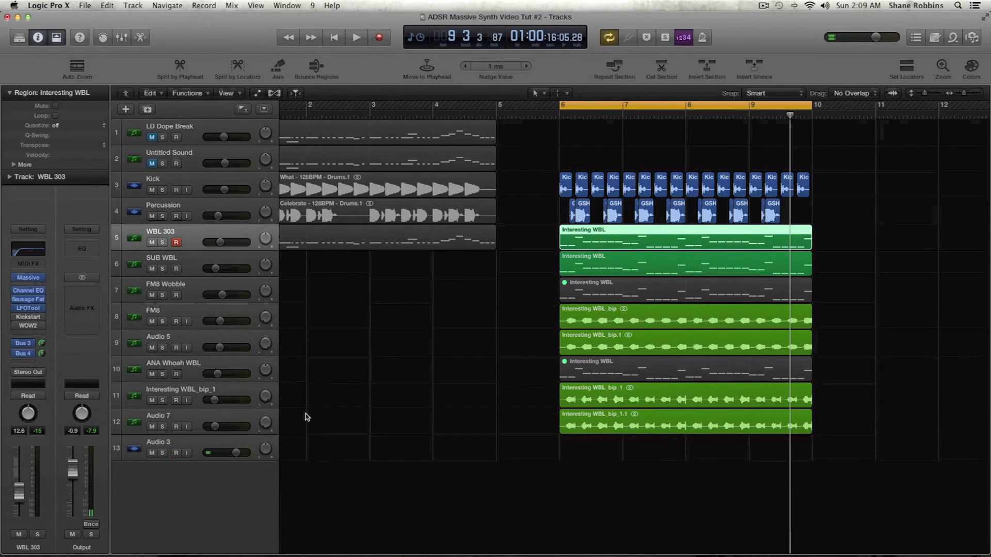
- Solo and briefly audition the WBL 303 region, followed by the SUB WBL region
{"action": "key", "text": "ctrl+s"}
{"action": "key", "text": "space"}
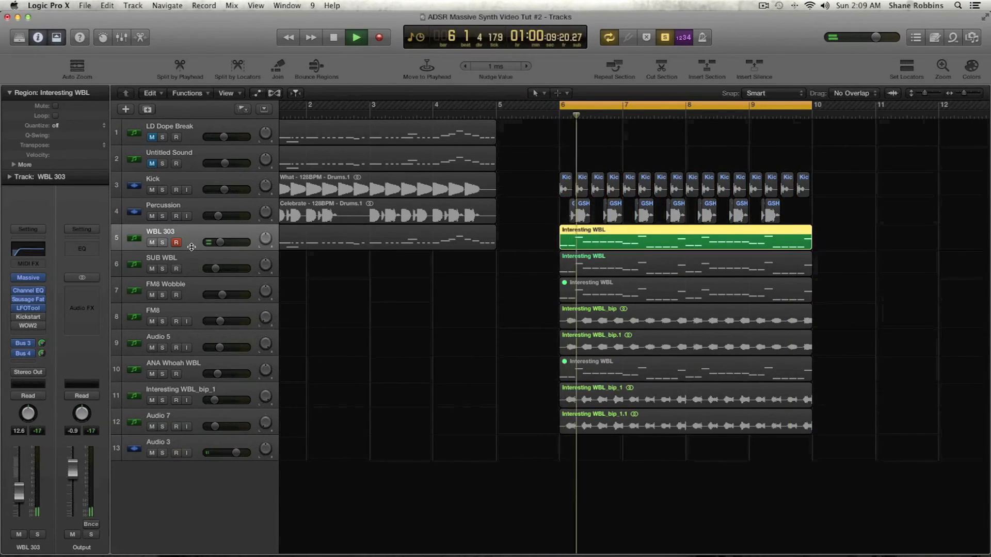
{"action": "key", "text": "space"}
{"action": "left_click", "coordinate": [201, 268]}
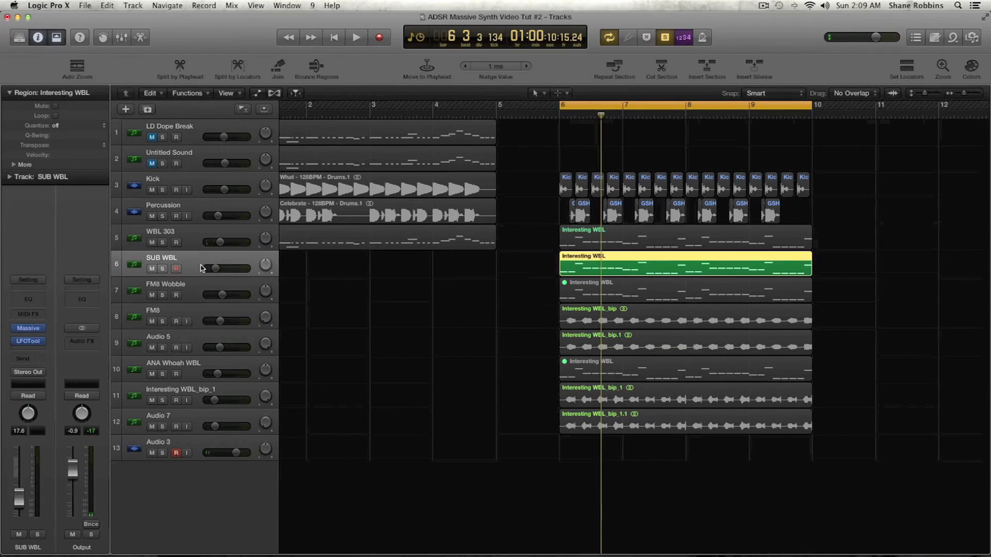
{"action": "key", "text": "space"}
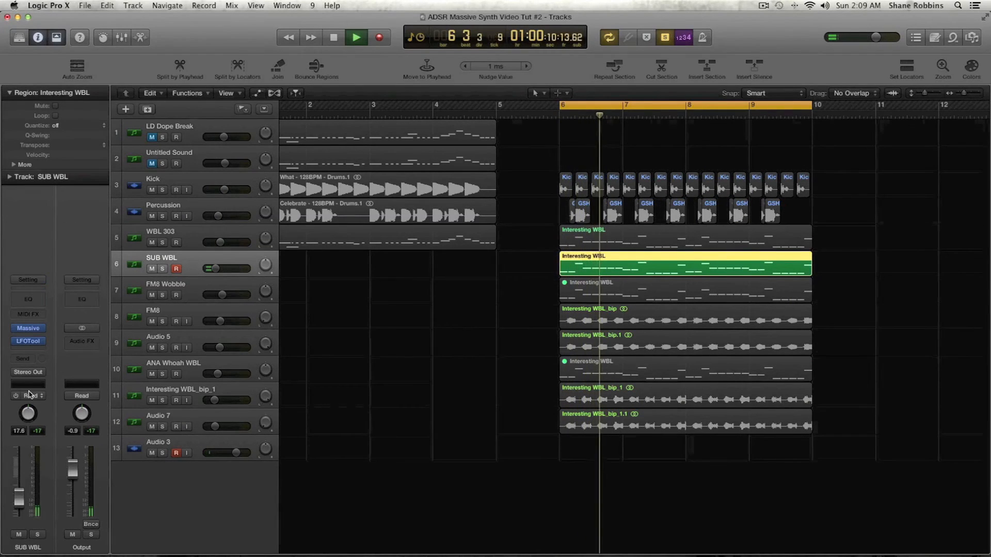
{"action": "mouse_move", "coordinate": [41, 332]}
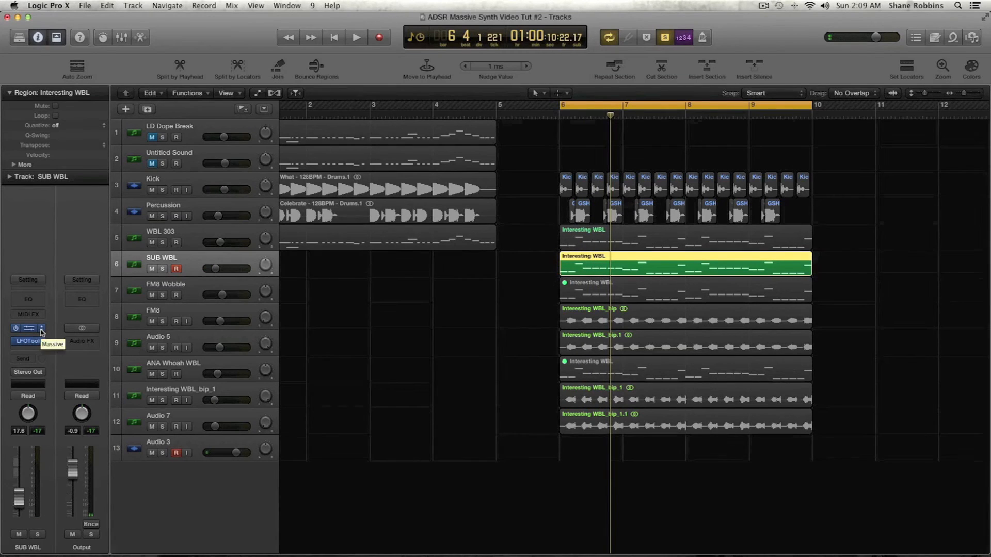
- Examine which channel formats are offered for FM8 in the FM8 Wobble track's instrument slot
{"action": "key", "text": "Down"}
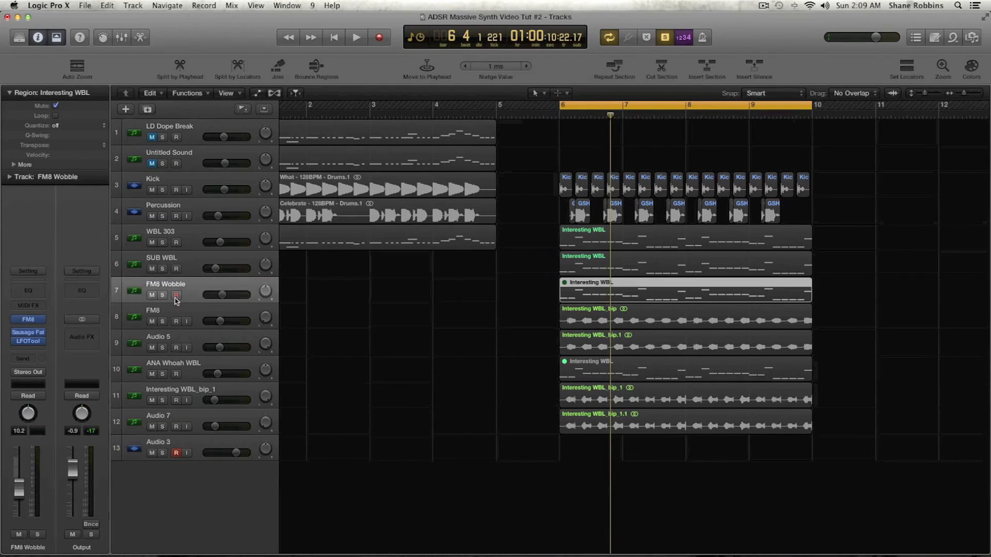
{"action": "key", "text": "Down"}
{"action": "left_click", "coordinate": [190, 290]}
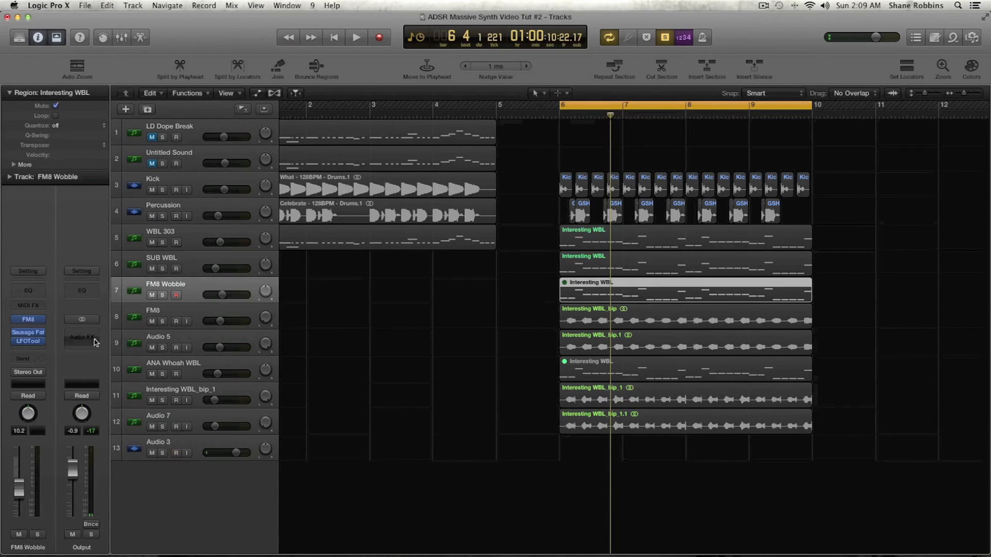
{"action": "left_click", "coordinate": [44, 323]}
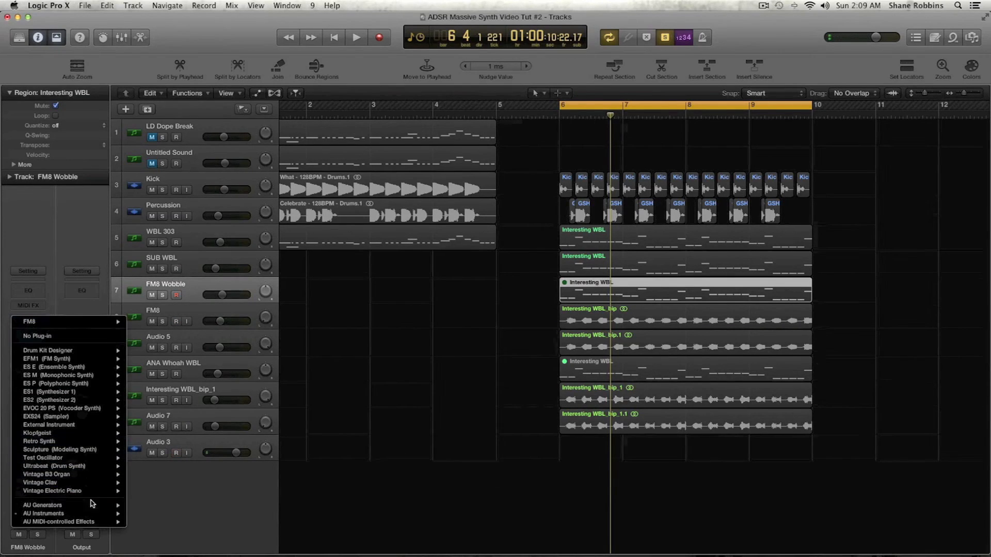
{"action": "mouse_move", "coordinate": [103, 513]}
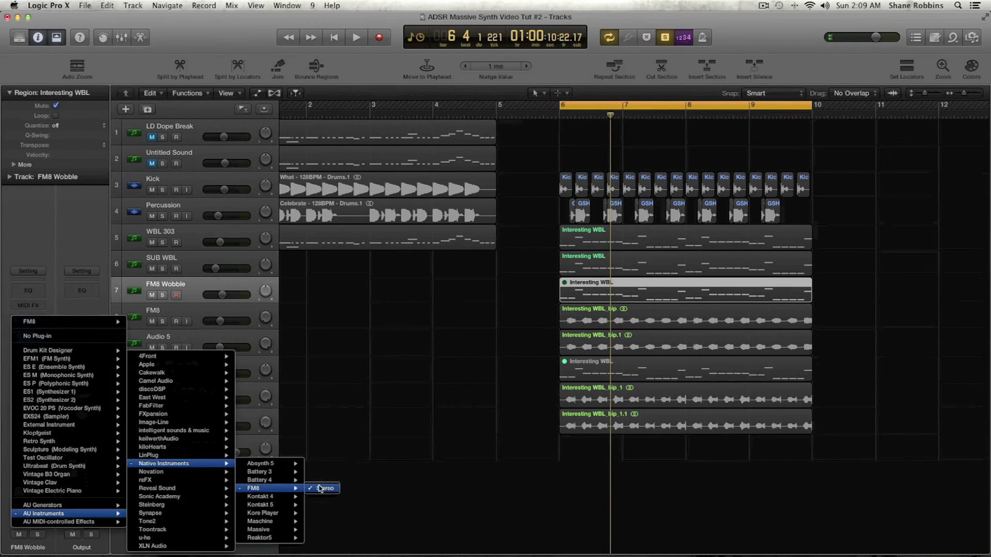
{"action": "left_click", "coordinate": [321, 491]}
- Select the FM8 track, turn off region solo, and play the loop while switching WBL 303's track solo on and off
{"action": "left_click", "coordinate": [184, 322]}
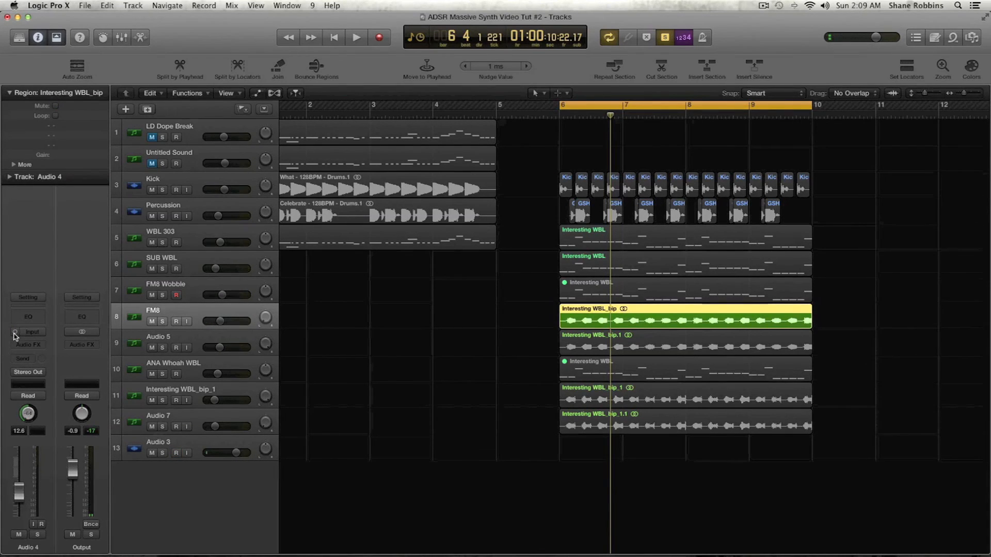
{"action": "key", "text": "shift+c"}
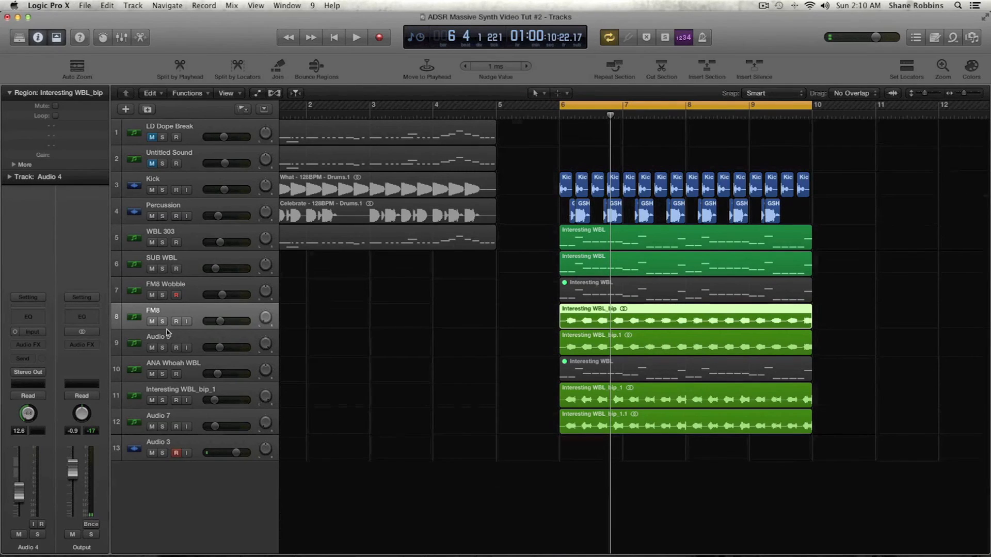
{"action": "left_click", "coordinate": [163, 244]}
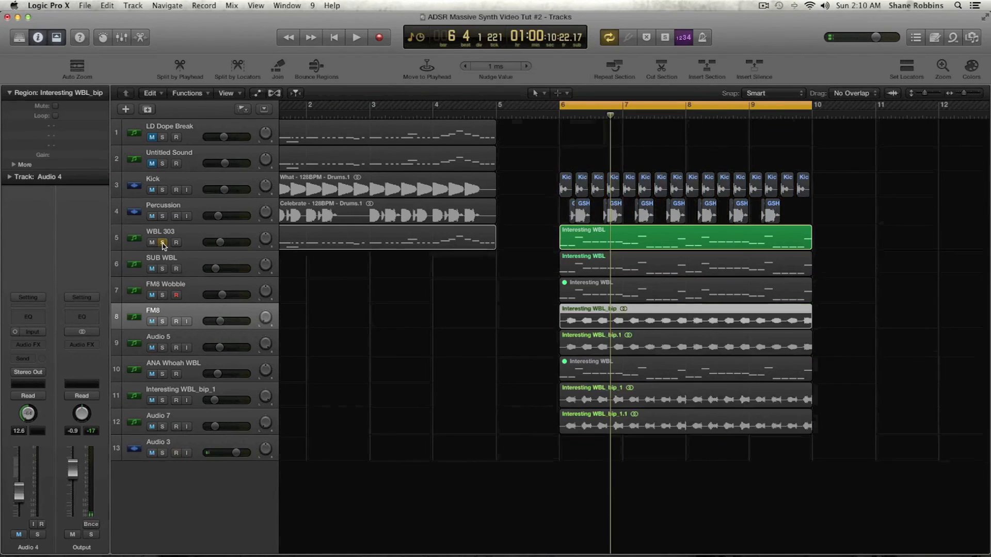
{"action": "key", "text": "space"}
{"action": "left_click", "coordinate": [162, 244]}
{"action": "key", "text": "space"}
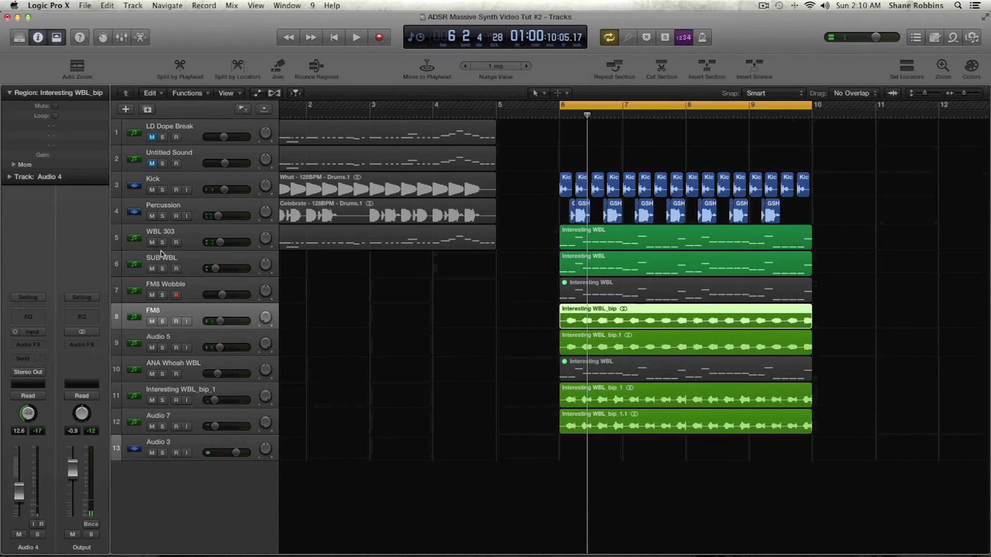
- Solo the Interesting WBL region on the WBL 303 track, play it briefly and turn solo off
{"action": "scroll", "coordinate": [279, 258], "scroll_direction": "left", "scroll_amount": 2}
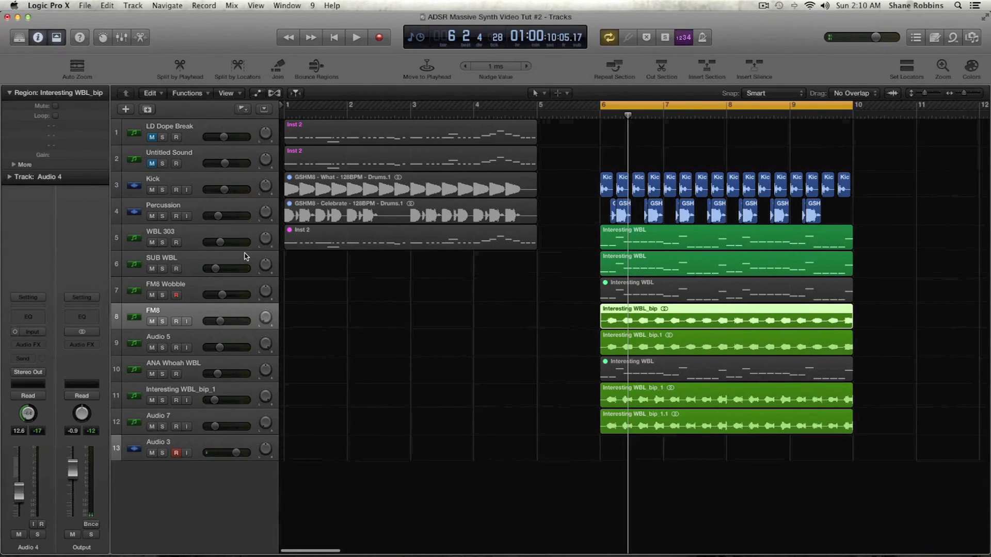
{"action": "left_click", "coordinate": [656, 235]}
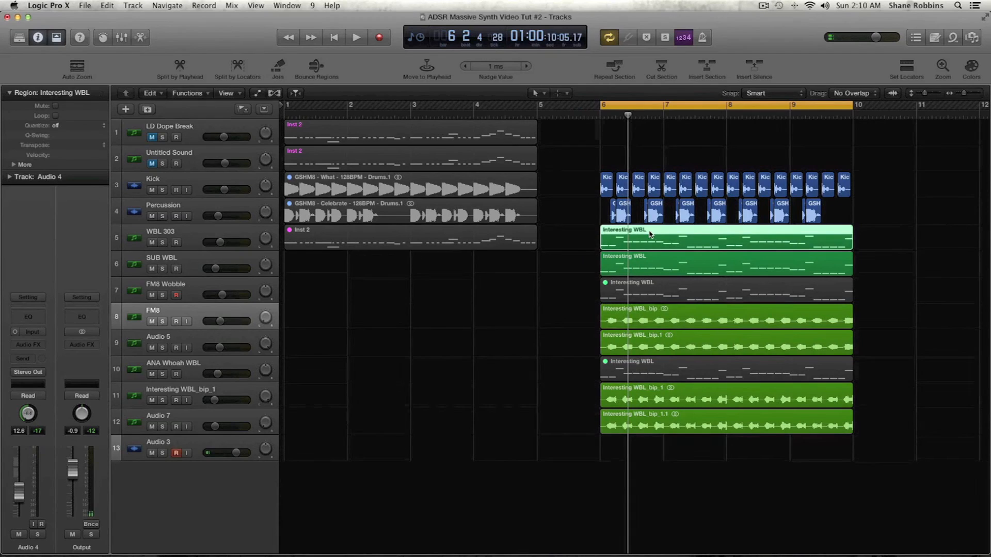
{"action": "key", "text": "ctrl+s"}
{"action": "key", "text": "space"}
{"action": "key", "text": "space"}
{"action": "key", "text": "ctrl+s"}
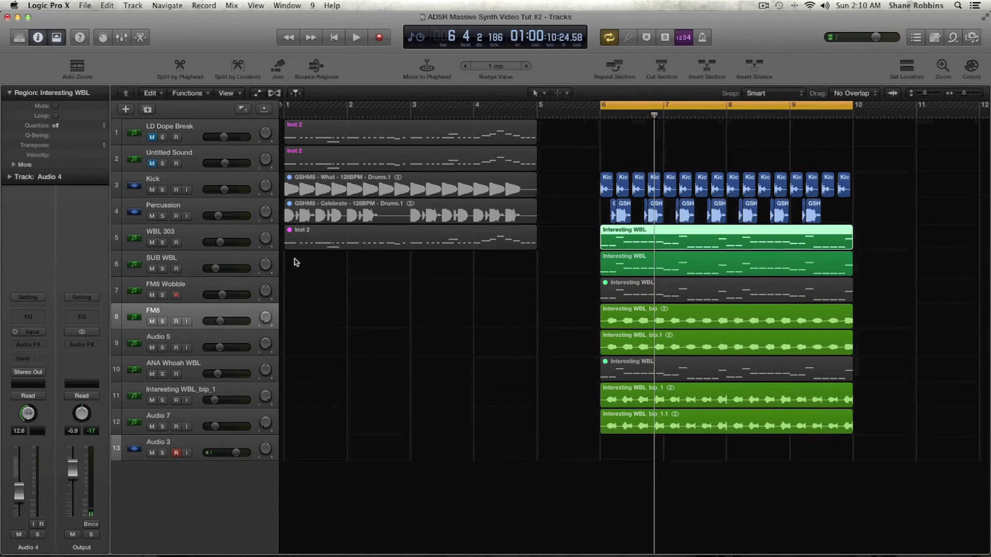
- Review the channel strips of the SUB WBL, WBL 303, Kick, FM8 and Audio 5 tracks
{"action": "left_click", "coordinate": [194, 270]}
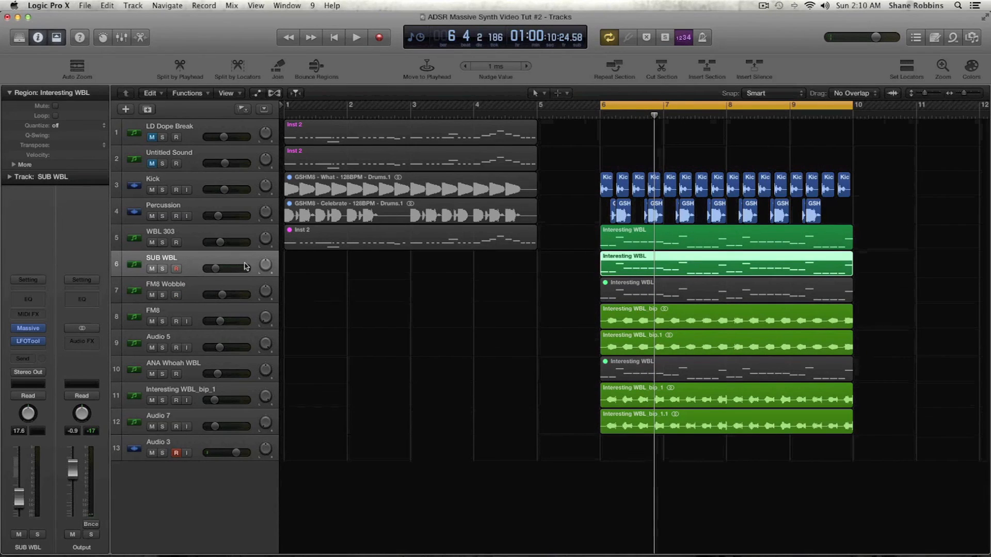
{"action": "left_click", "coordinate": [199, 244]}
{"action": "left_click", "coordinate": [200, 270]}
{"action": "left_click", "coordinate": [173, 177]}
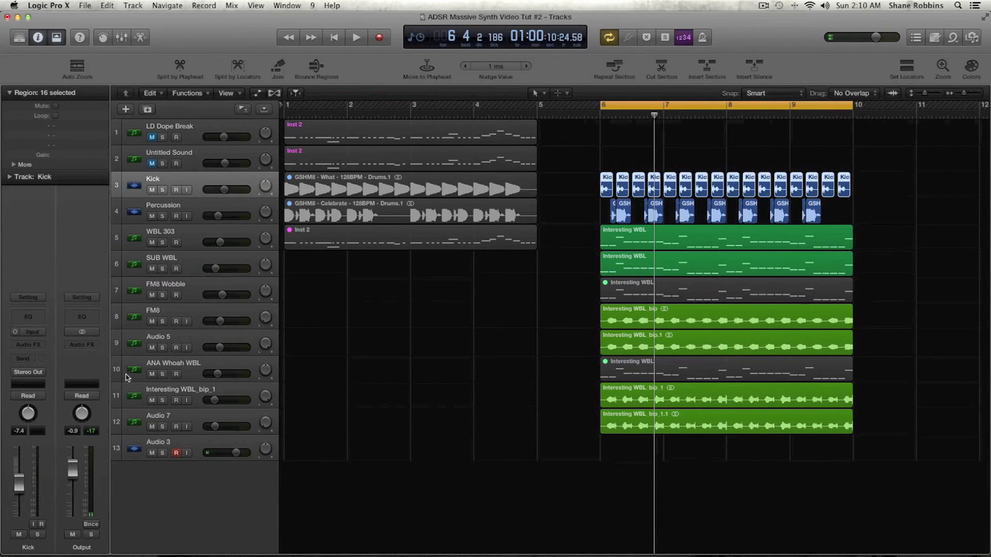
{"action": "left_click", "coordinate": [206, 324]}
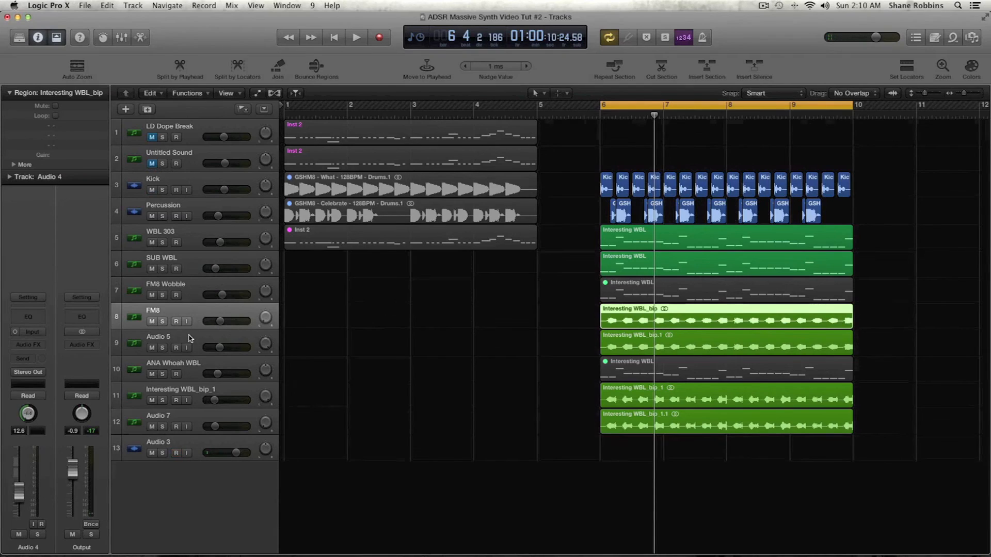
{"action": "left_click", "coordinate": [189, 339]}
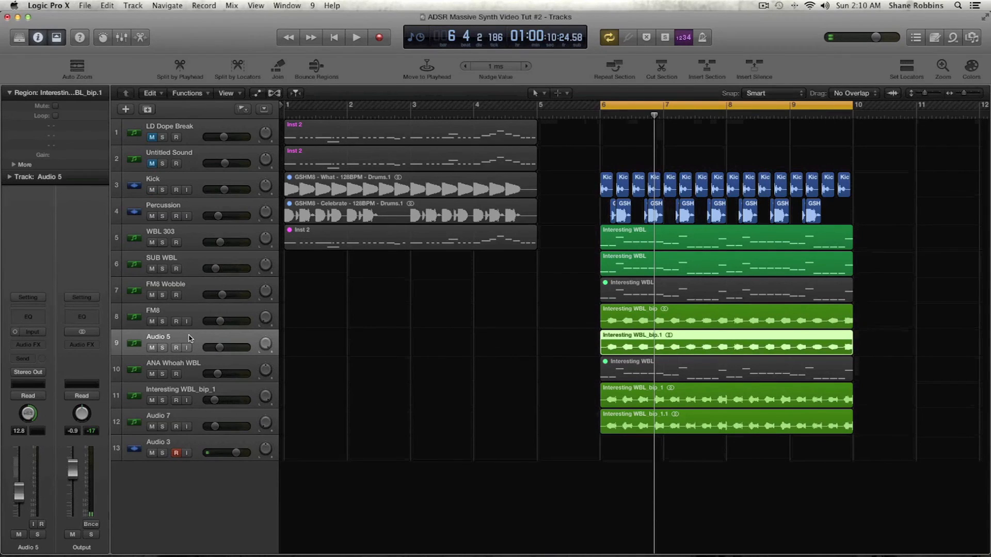
- Choose the stereo Channel EQ again on the Audio 7 track, select the Interesting WBL_bip_1 track and close the EQ window
{"action": "left_click", "coordinate": [190, 422]}
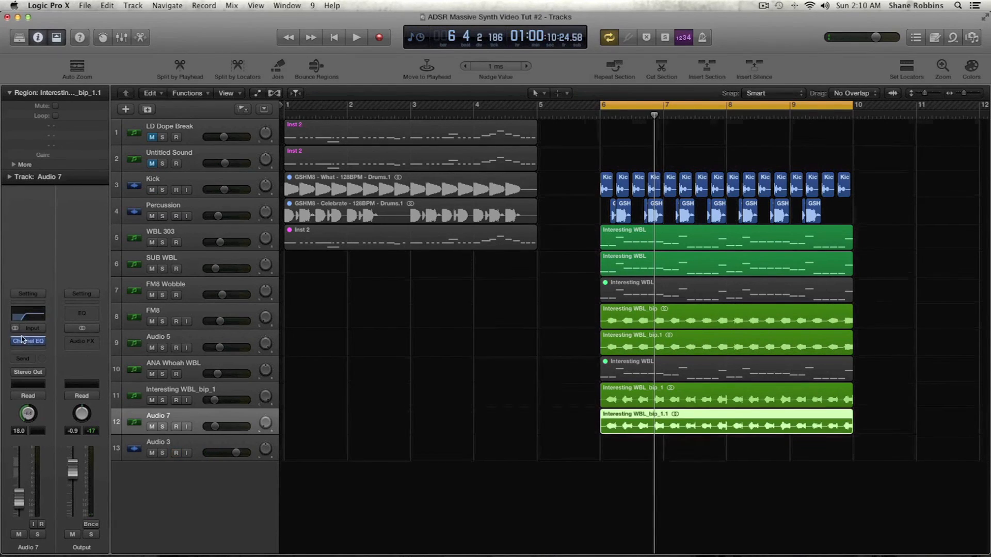
{"action": "left_click", "coordinate": [43, 344]}
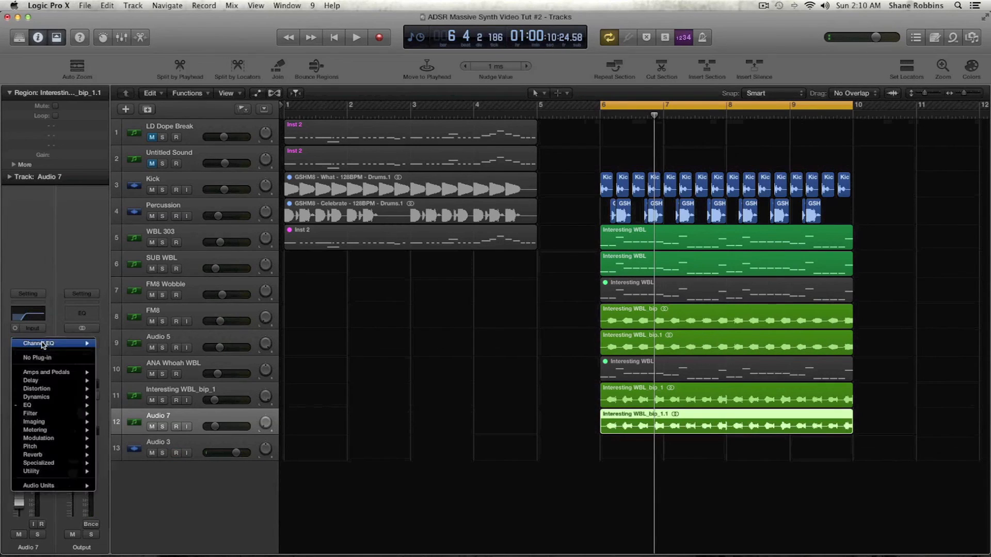
{"action": "mouse_move", "coordinate": [57, 405]}
{"action": "mouse_move", "coordinate": [127, 407]}
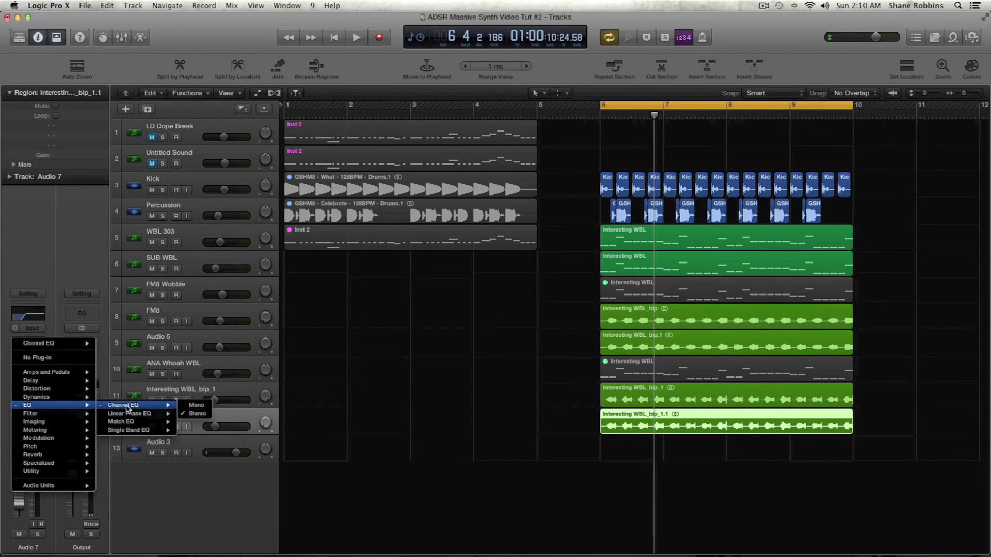
{"action": "left_click", "coordinate": [196, 413]}
{"action": "left_click", "coordinate": [183, 390]}
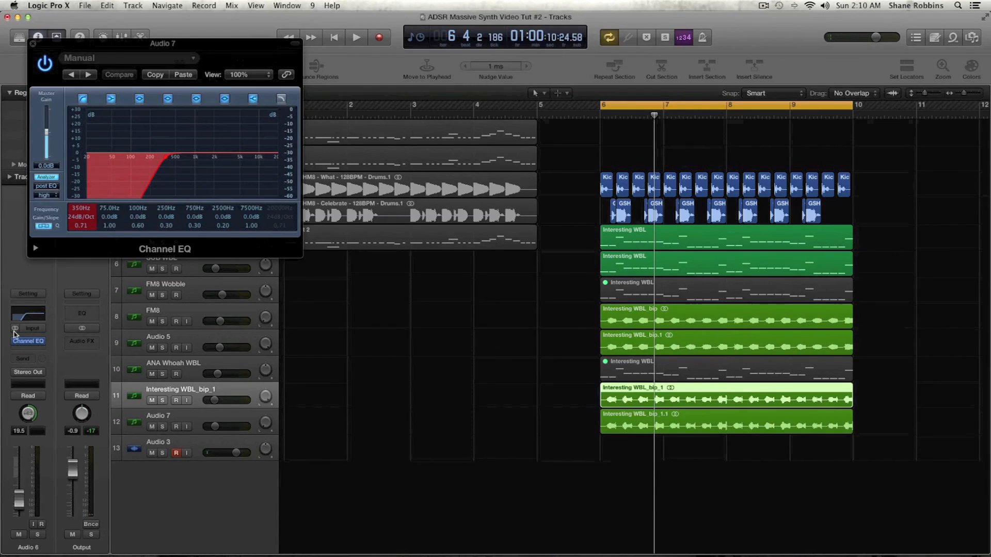
{"action": "left_click", "coordinate": [32, 44]}
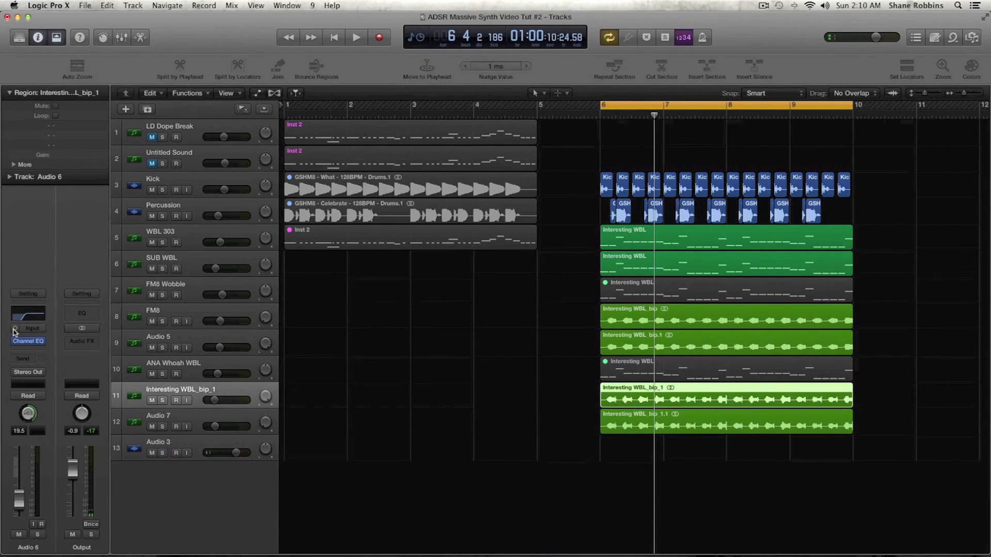
- Play the loop briefly, choose the stereo Channel EQ again on the Interesting WBL_bip_1 track and close its window
{"action": "key", "text": "space"}
{"action": "key", "text": "space"}
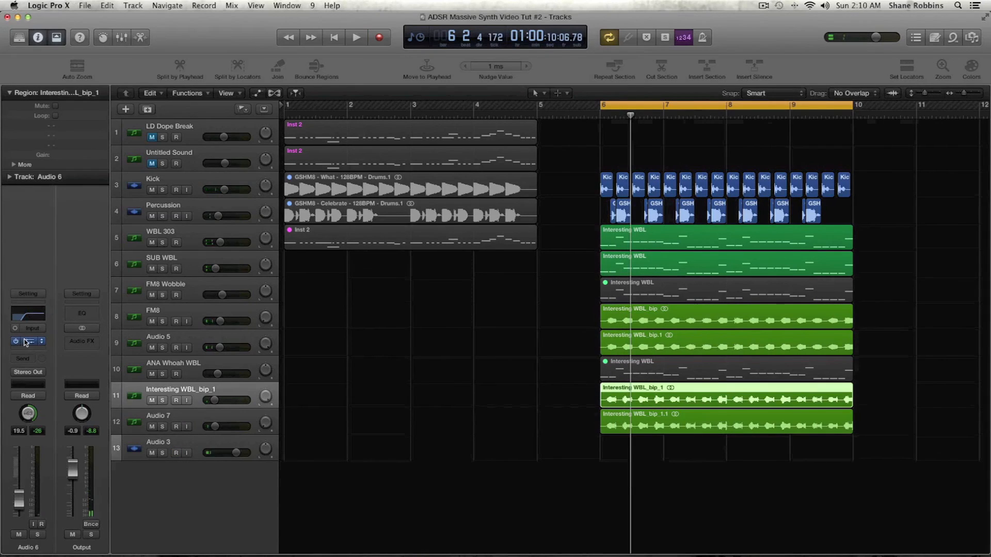
{"action": "left_click", "coordinate": [42, 341]}
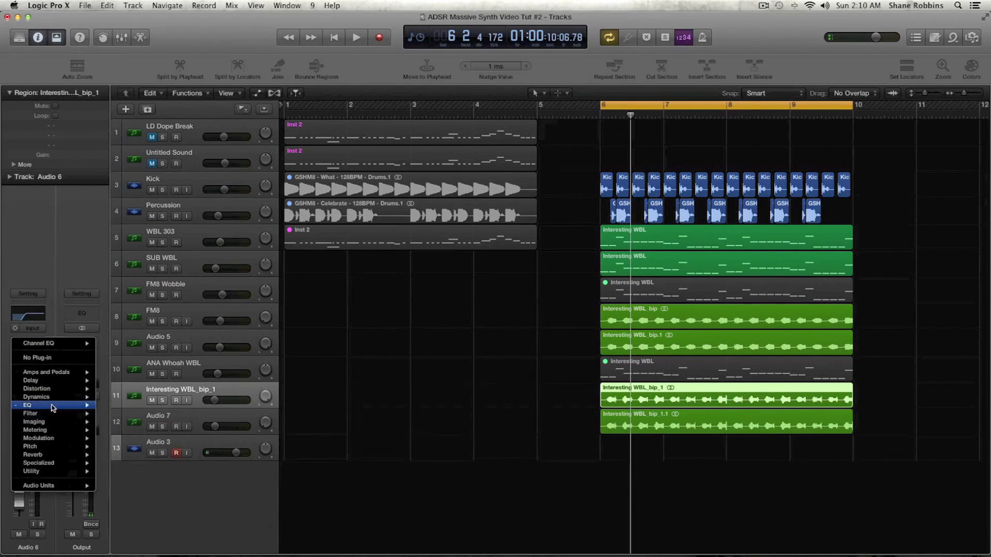
{"action": "mouse_move", "coordinate": [52, 408]}
{"action": "mouse_move", "coordinate": [119, 407]}
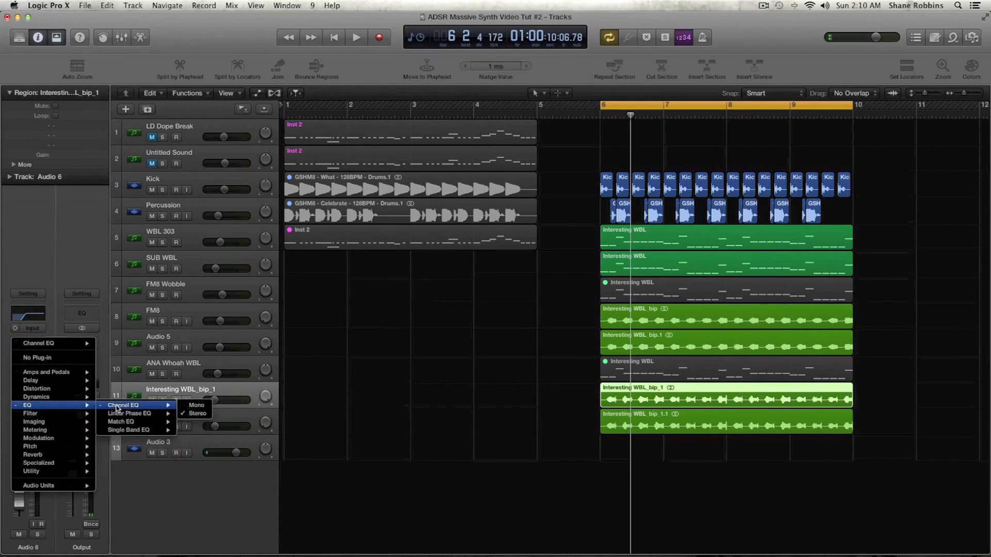
{"action": "left_click", "coordinate": [196, 414]}
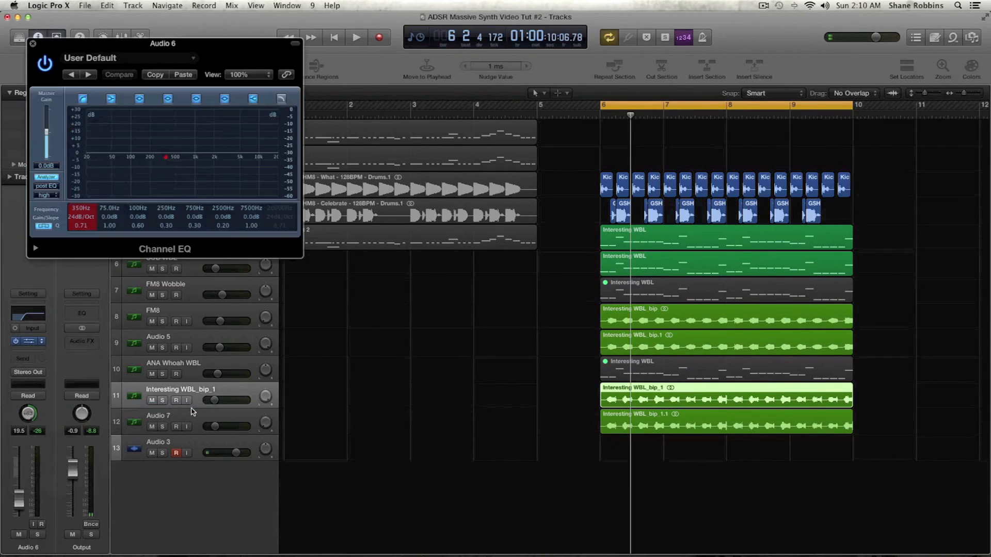
{"action": "left_click", "coordinate": [32, 43]}
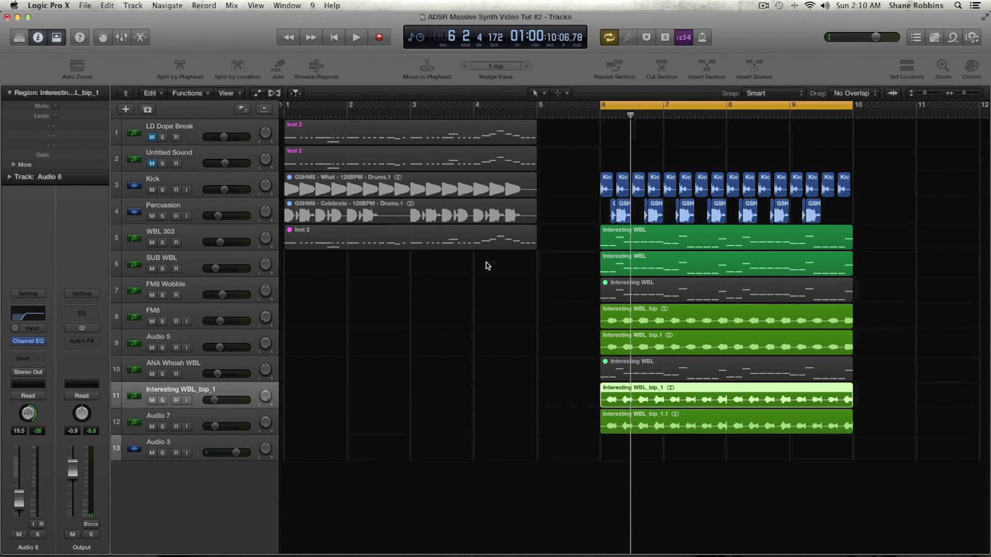
- Solo the four bounced regions on the FM8, Audio 5, Interesting WBL_bip_1 and Audio 7 tracks and play them briefly
{"action": "left_click_drag", "start_coordinate": [555, 318], "coordinate": [619, 338]}
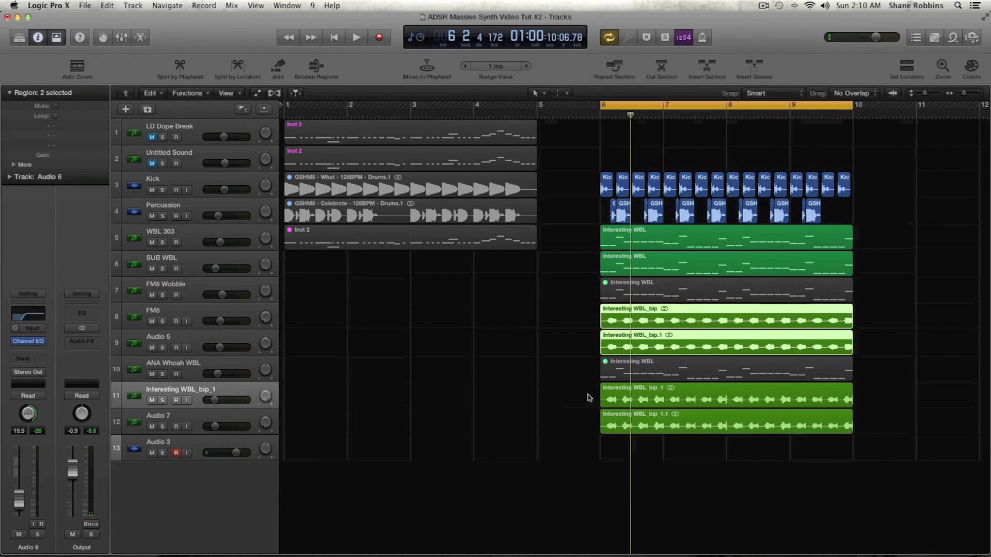
{"action": "key", "text": "ctrl+s"}
{"action": "left_click_drag", "start_coordinate": [588, 394], "coordinate": [647, 428]}
{"action": "key", "text": "space"}
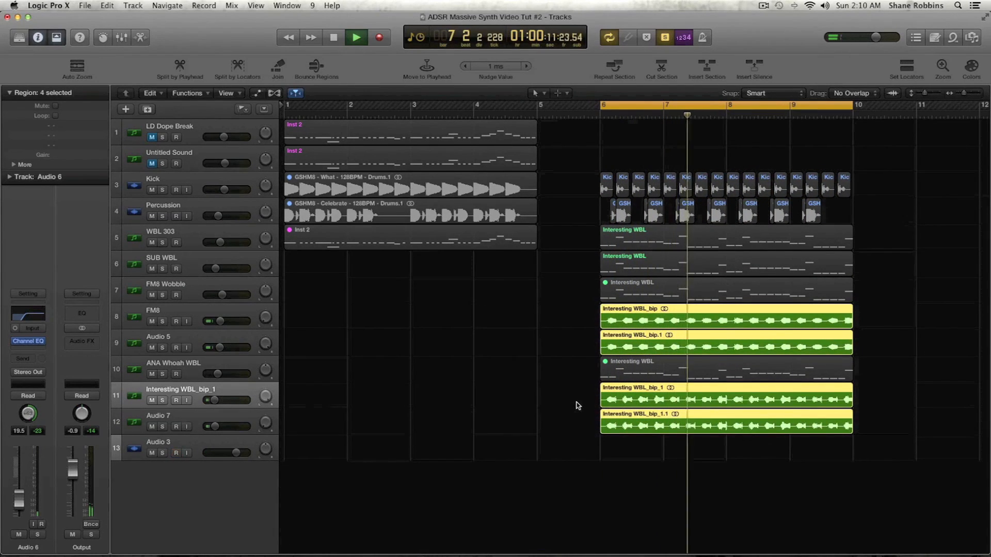
{"action": "key", "text": "space"}
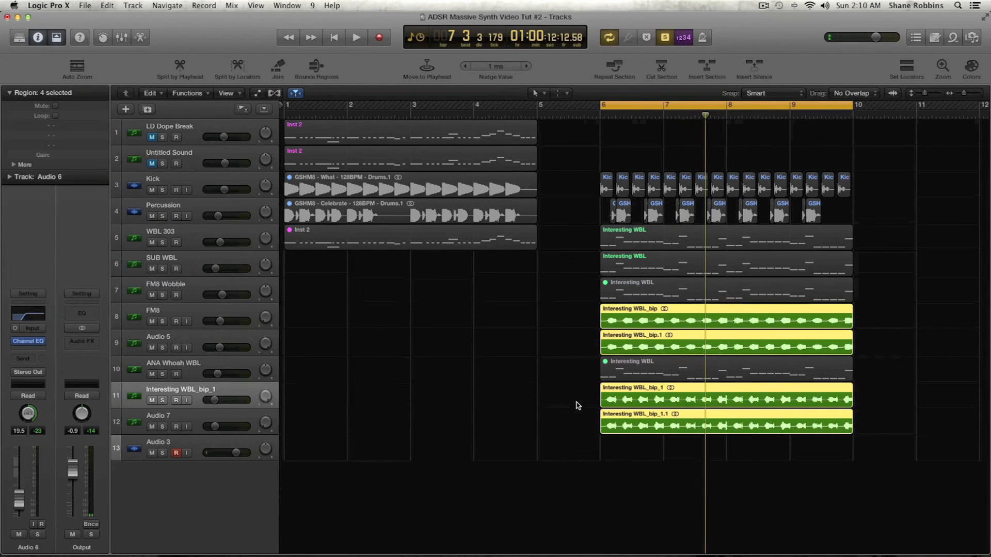
- Turn off solo for the bounced regions and play the full loop with all layers and drums
{"action": "key", "text": "ctrl+s"}
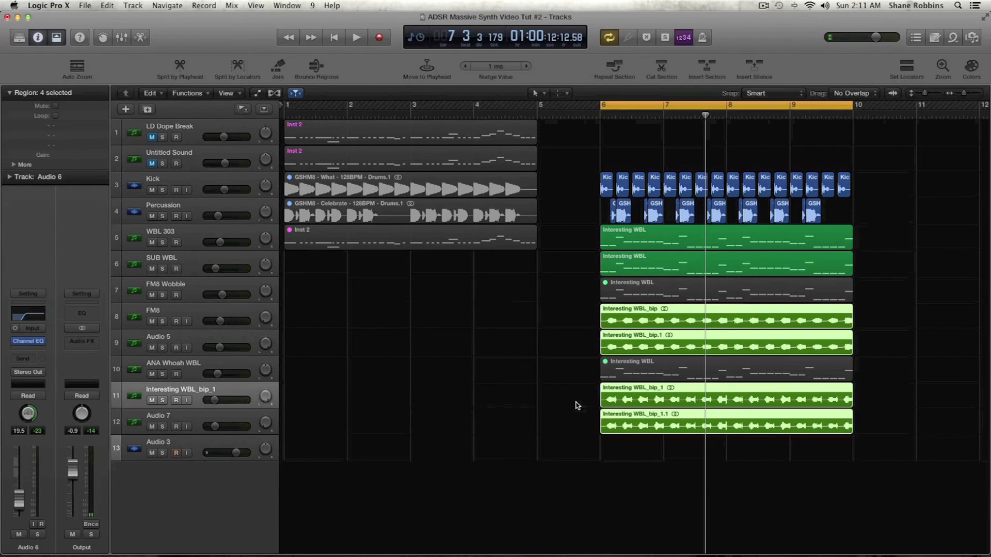
{"action": "key", "text": "space"}
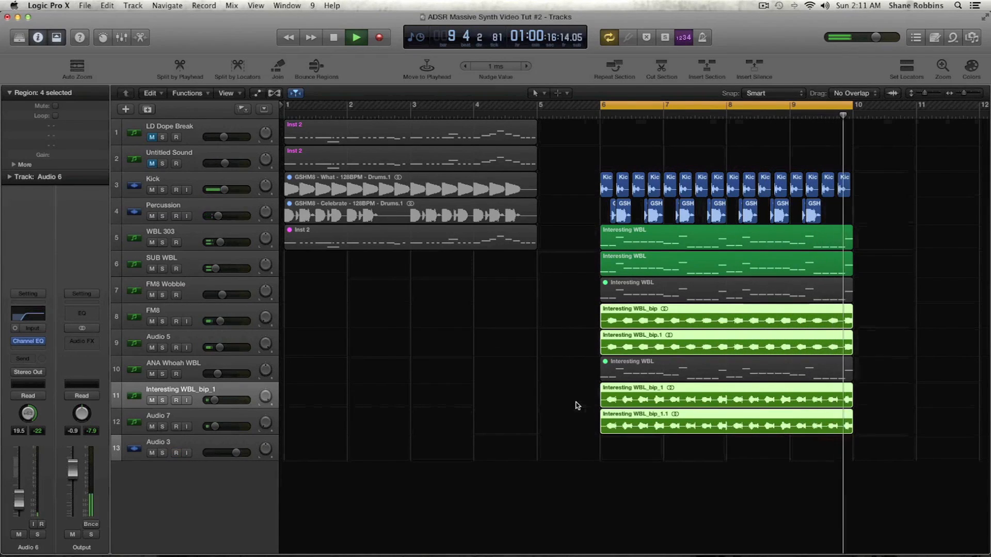
{"action": "key", "text": "space"}
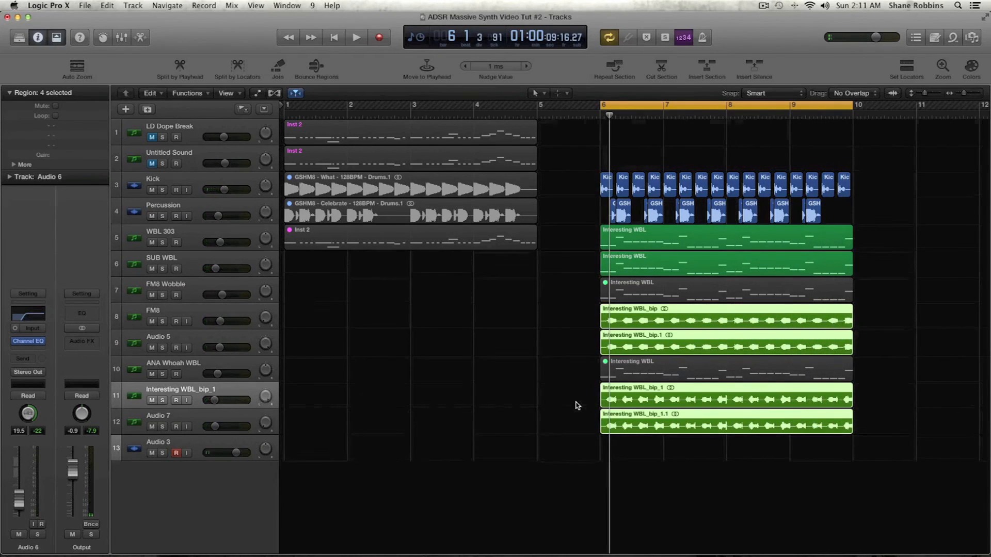